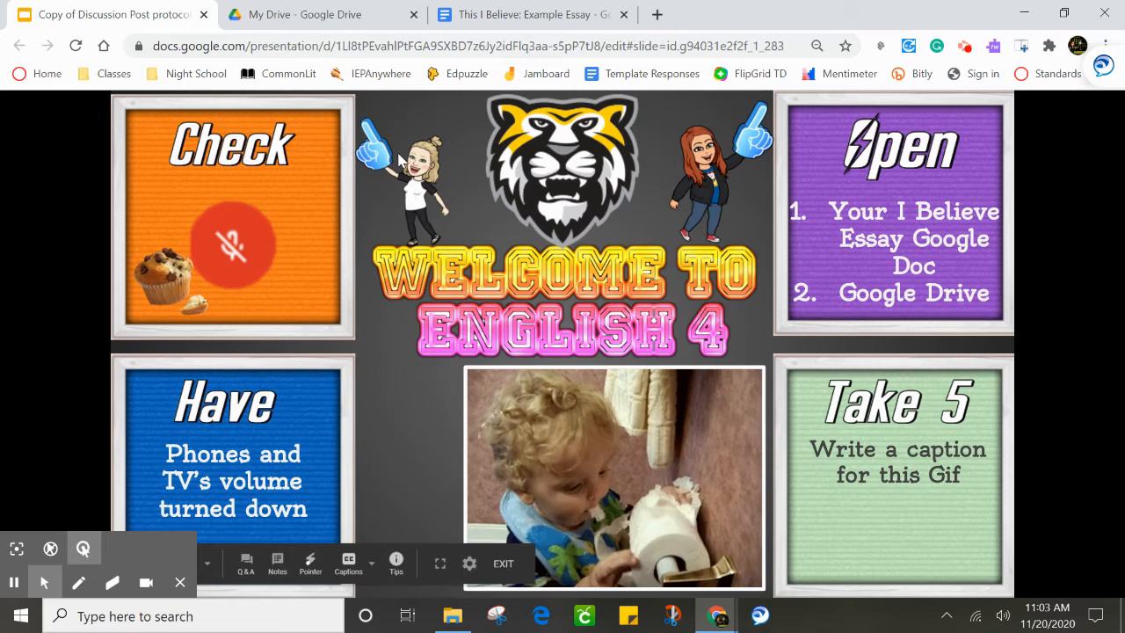
- Switch to Google Drive, close the Edpuzzle page and open the "1. Writing Portfolio" folder in My Drive
{"action": "left_click", "coordinate": [355, 27]}
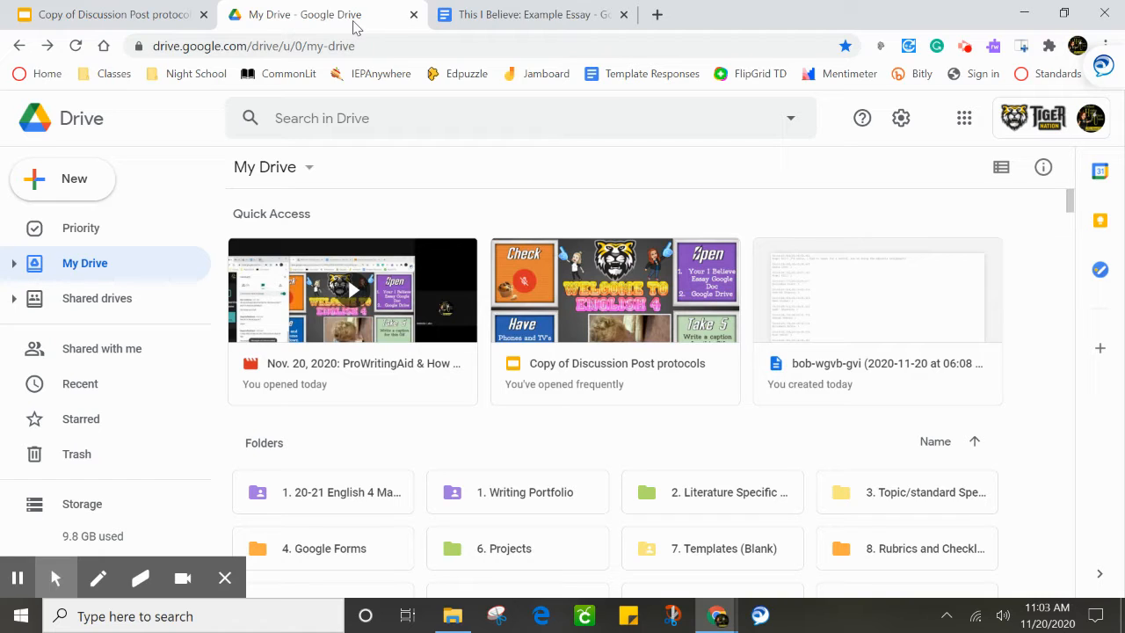
{"action": "left_click", "coordinate": [19, 583]}
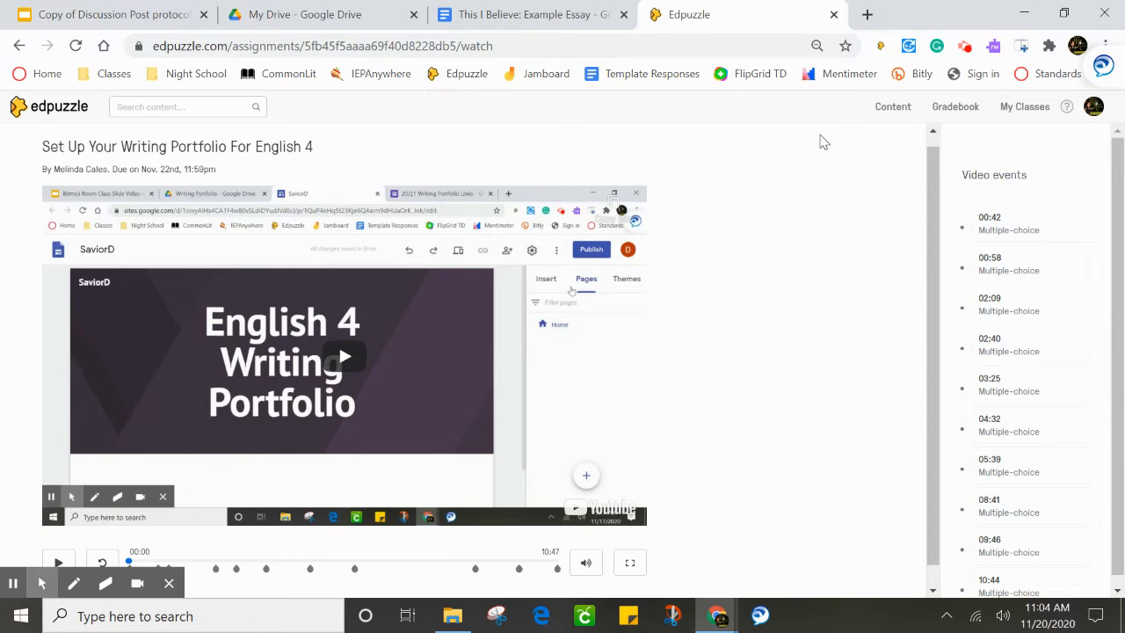
{"action": "left_click", "coordinate": [834, 14]}
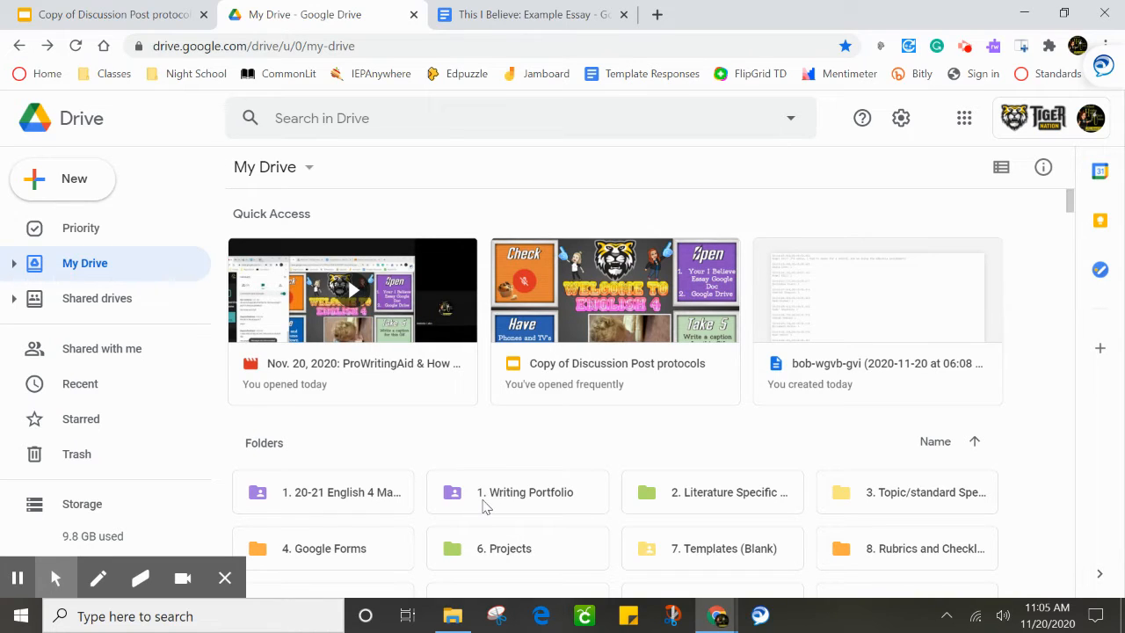
{"action": "left_click", "coordinate": [523, 503]}
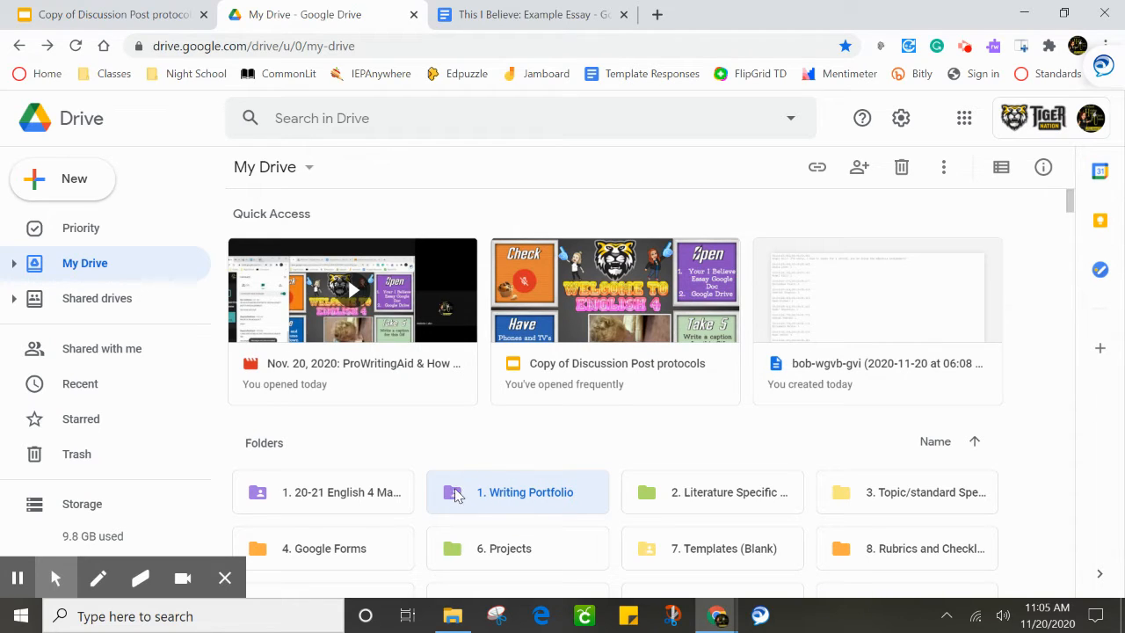
{"action": "double_click", "coordinate": [515, 491]}
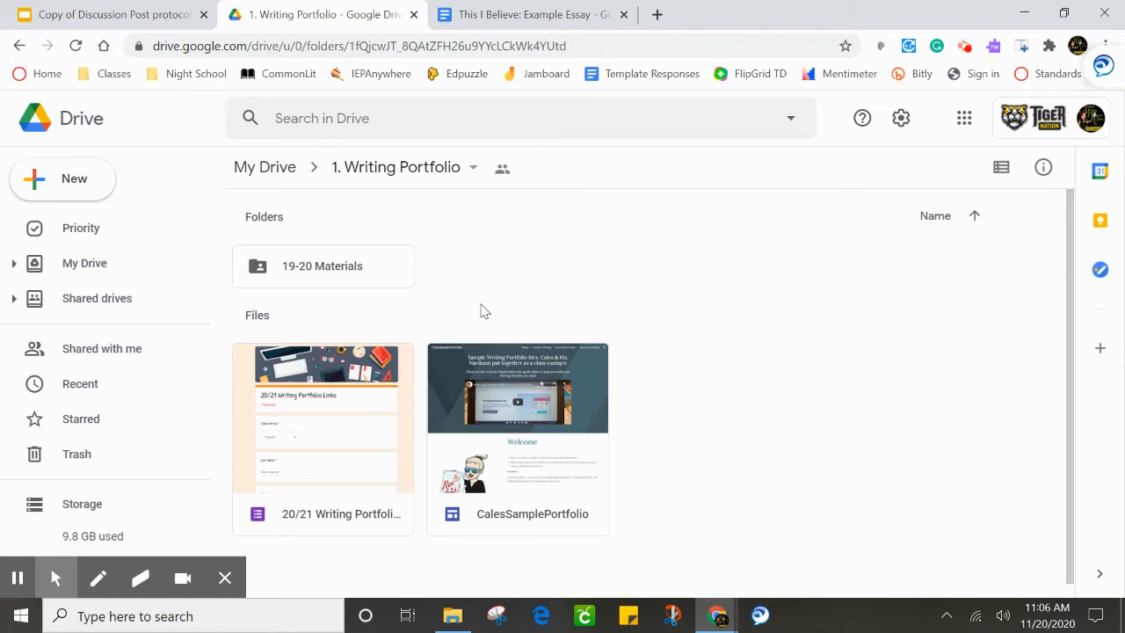
{"action": "left_click", "coordinate": [20, 580]}
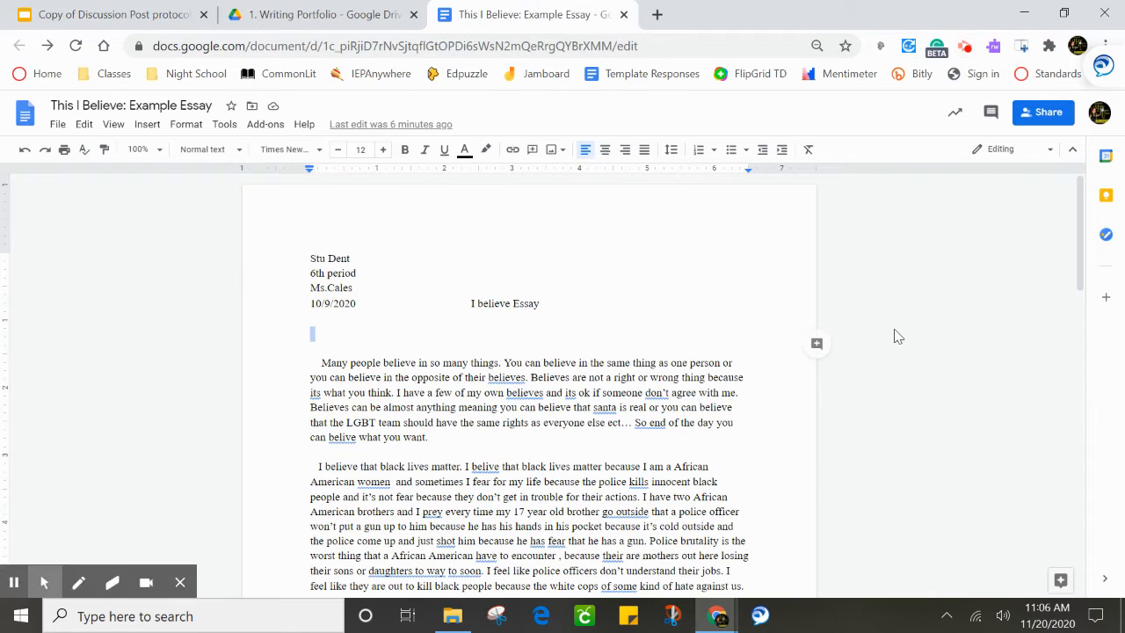
- Review the underlined errors in the example essay, including the suggestion for "change to", and return to its beginning
{"action": "left_click", "coordinate": [260, 349]}
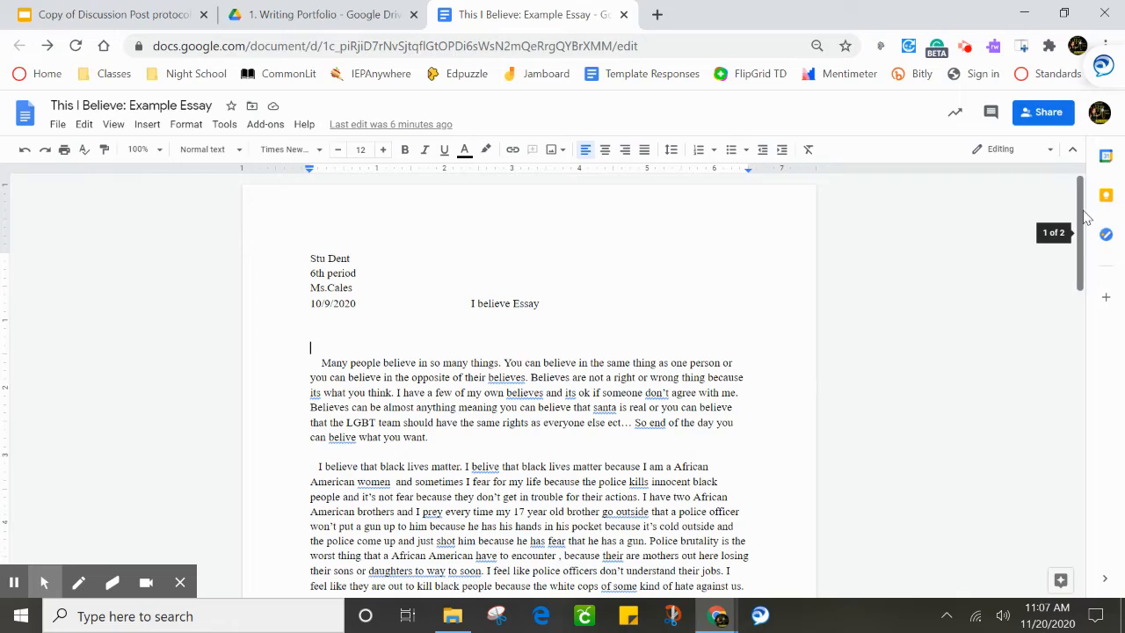
{"action": "left_click_drag", "start_coordinate": [1086, 215], "coordinate": [1087, 306]}
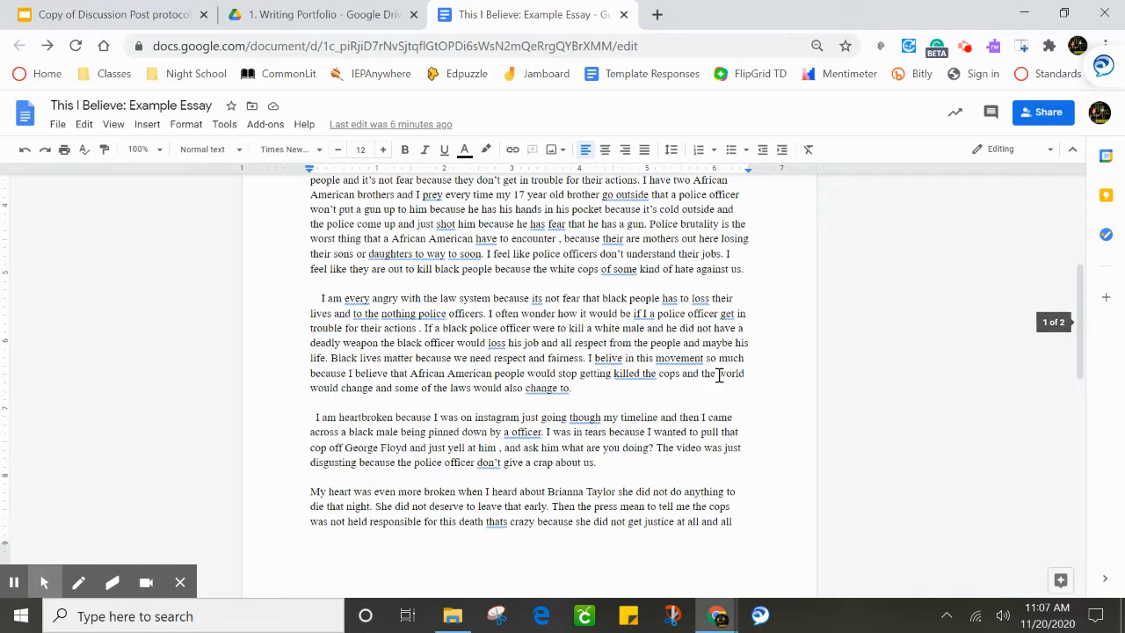
{"action": "left_click", "coordinate": [555, 392]}
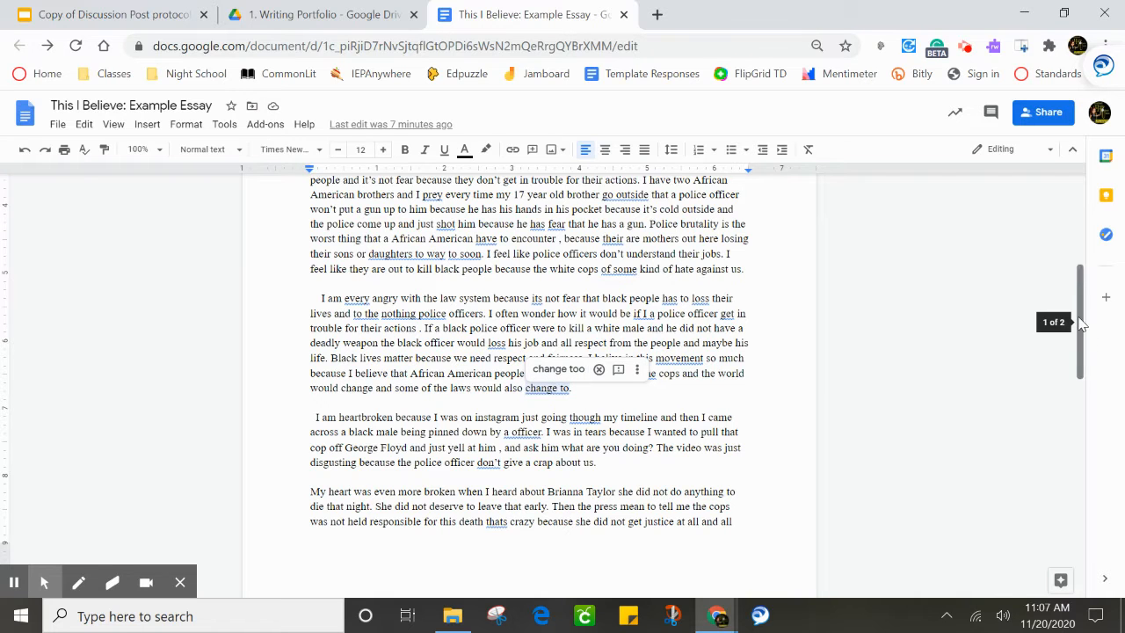
{"action": "left_click_drag", "start_coordinate": [1083, 322], "coordinate": [1083, 219]}
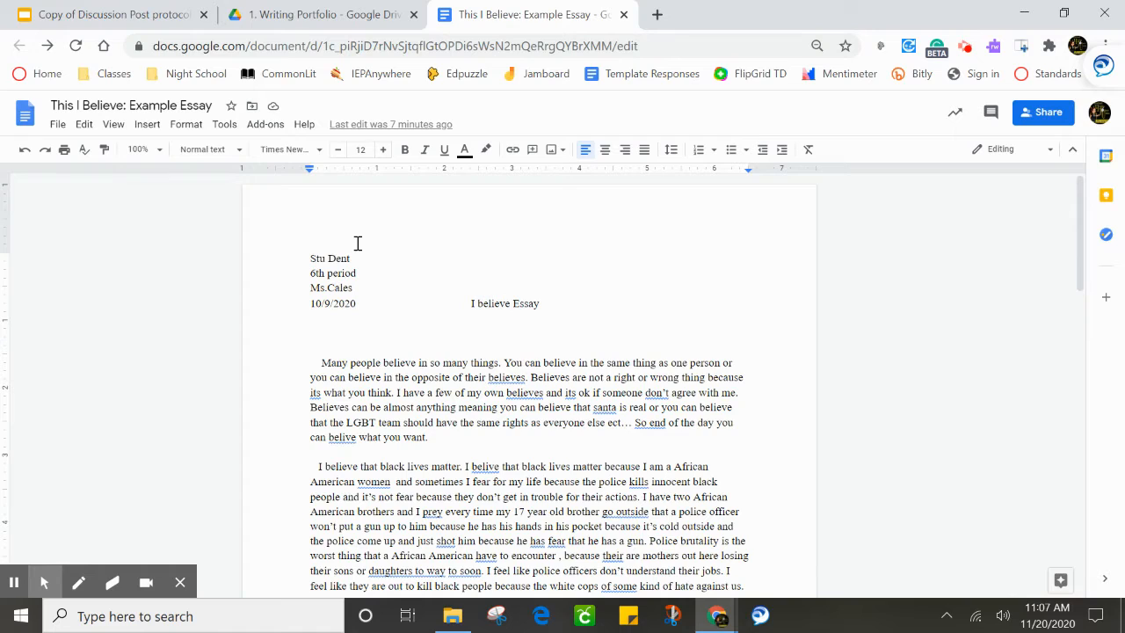
- Open the Google Workspace Marketplace for document add-ons and search it for "Pro Writing"
{"action": "left_click", "coordinate": [264, 127]}
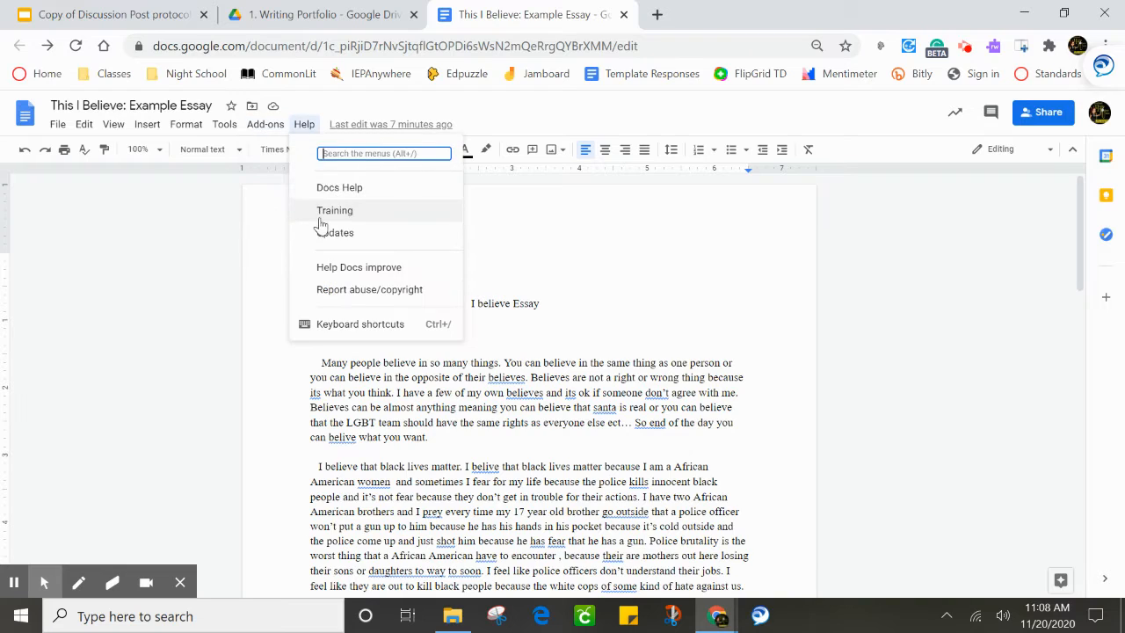
{"action": "mouse_move", "coordinate": [286, 194]}
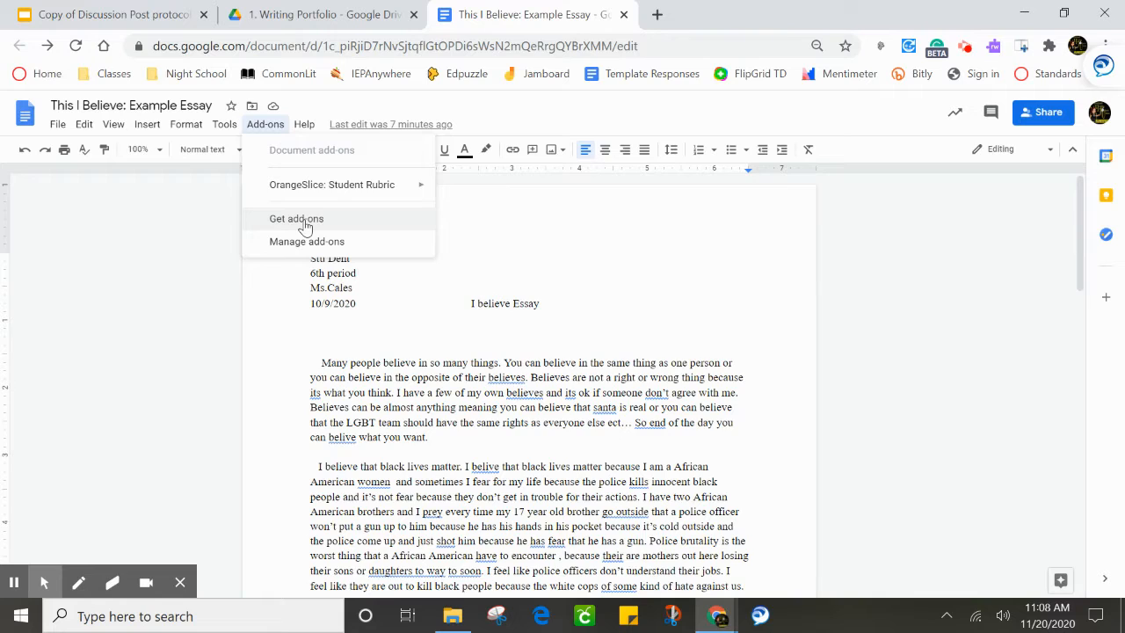
{"action": "left_click", "coordinate": [305, 225]}
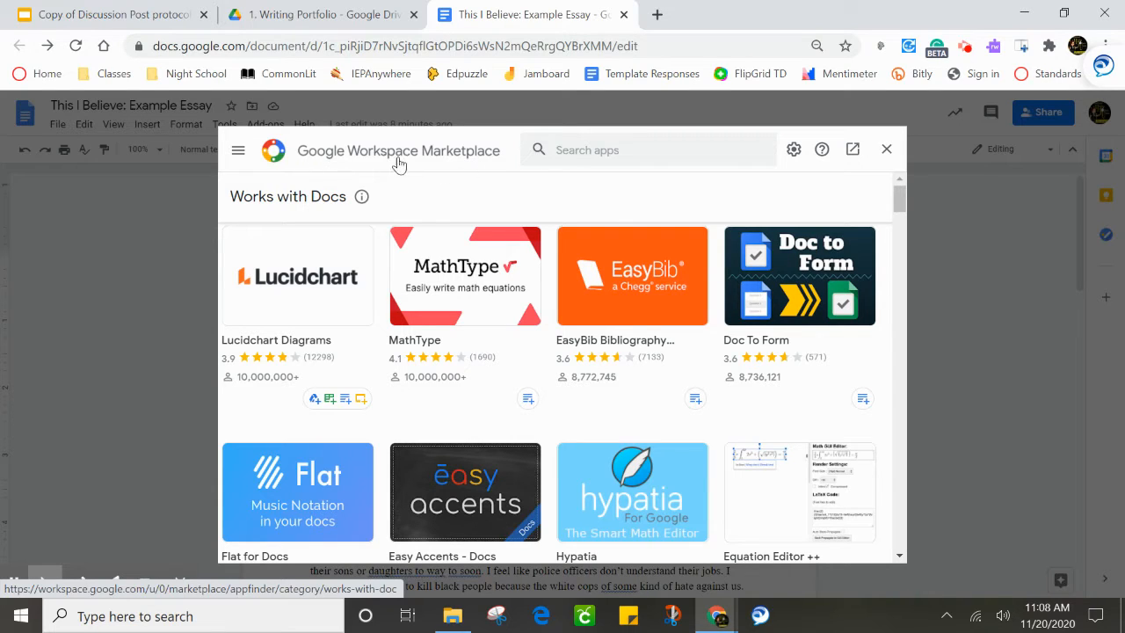
{"action": "left_click", "coordinate": [596, 140]}
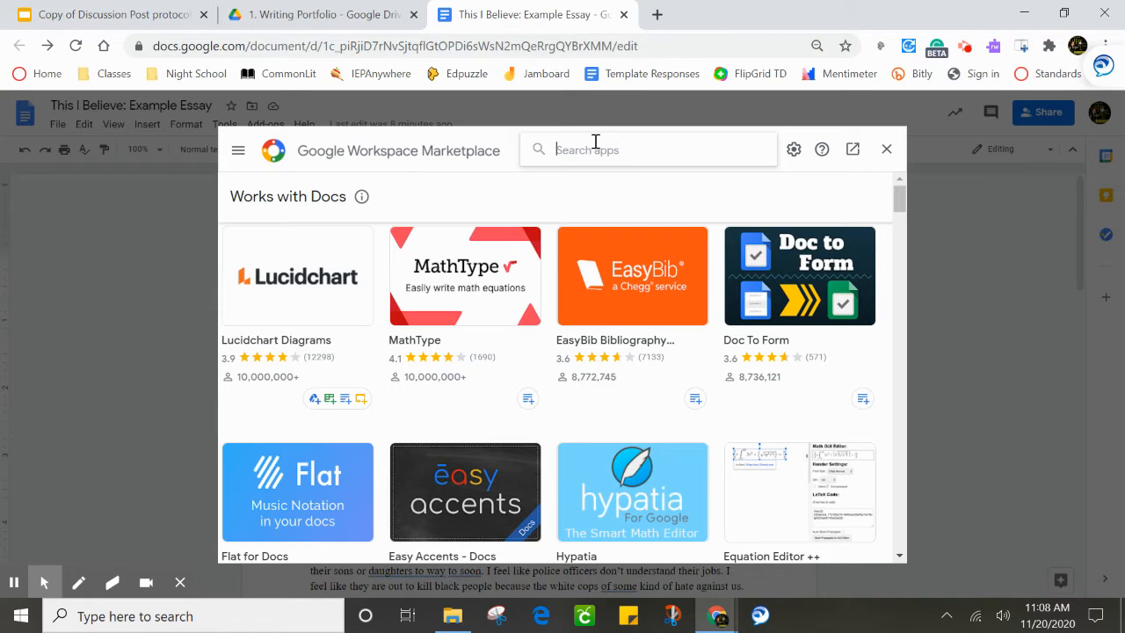
{"action": "type", "text": "Pro Writing"}
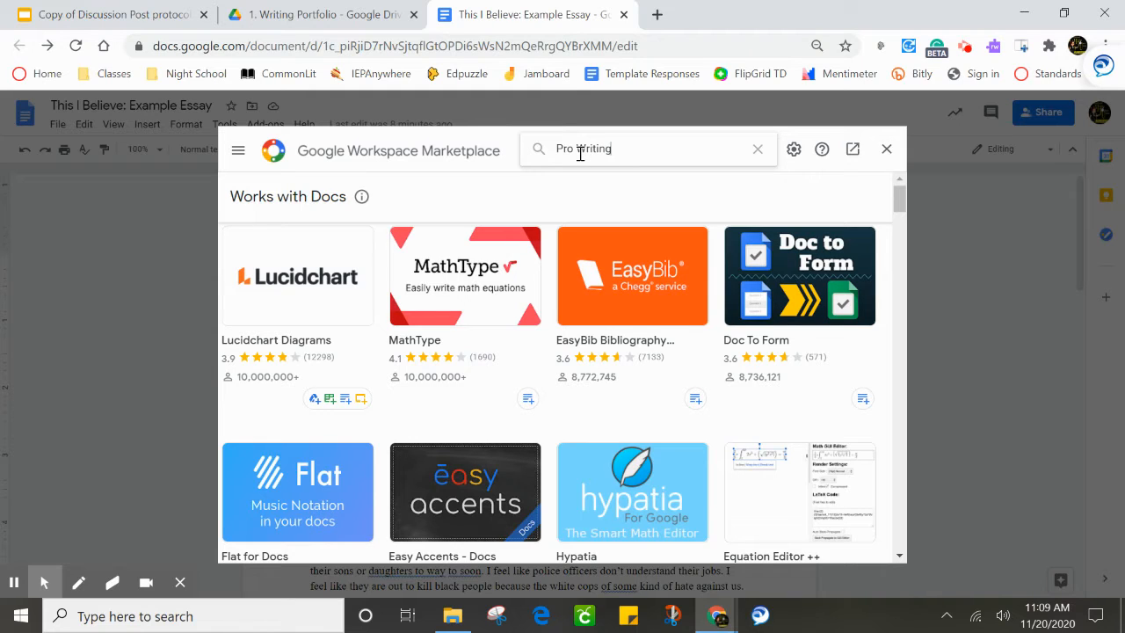
{"action": "key", "text": "Return"}
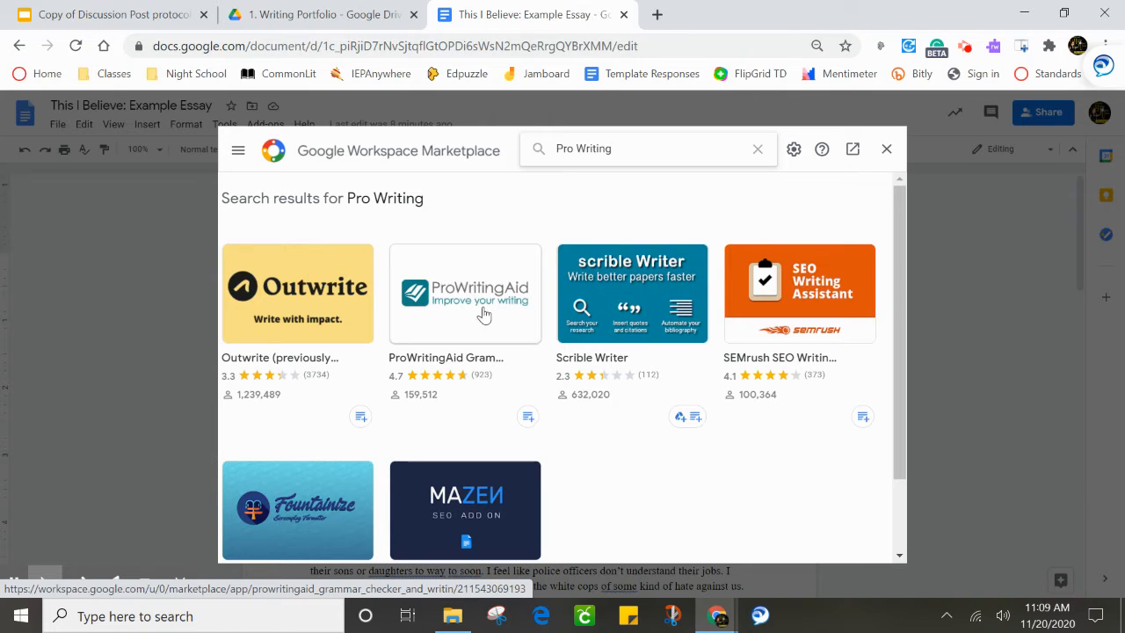
- Open the ProWritingAid add-on's listing from the search results and start installing it
{"action": "mouse_move", "coordinate": [466, 323]}
{"action": "left_mouse_down"}
{"action": "mouse_move", "coordinate": [500, 322]}
{"action": "mouse_move", "coordinate": [467, 276]}
{"action": "mouse_move", "coordinate": [447, 314]}
{"action": "left_mouse_up"}
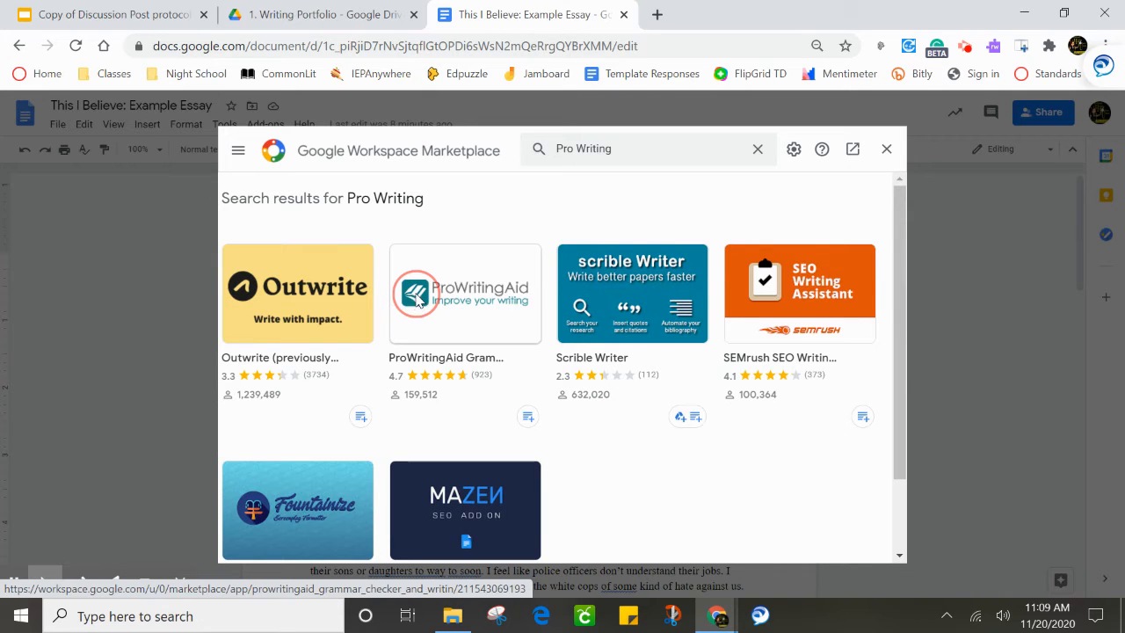
{"action": "left_click", "coordinate": [417, 300]}
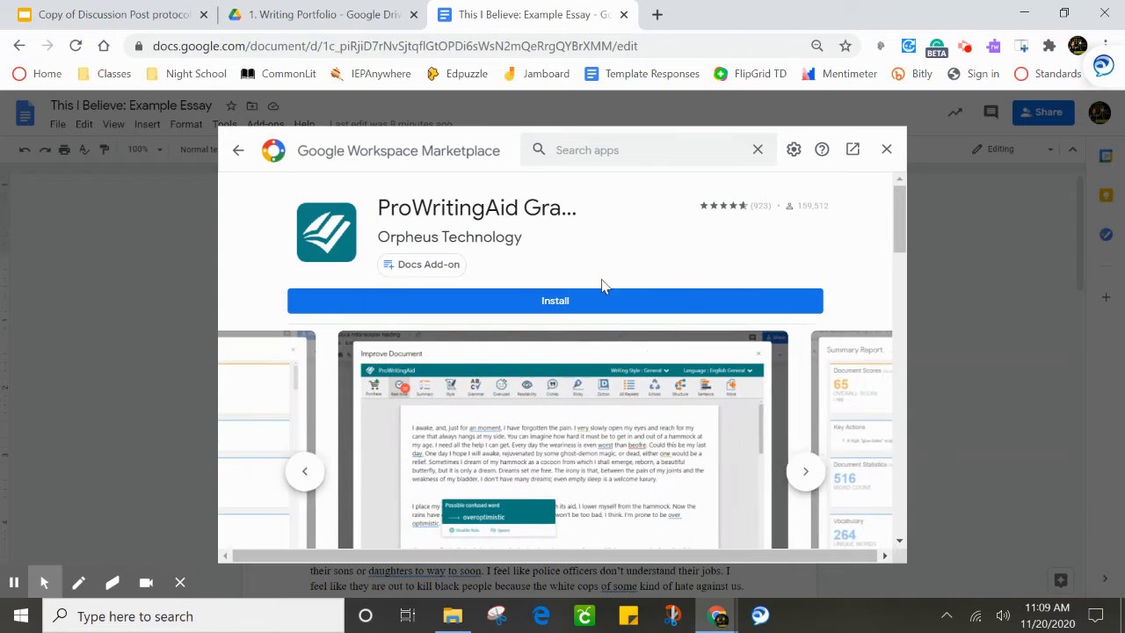
{"action": "left_click", "coordinate": [559, 300]}
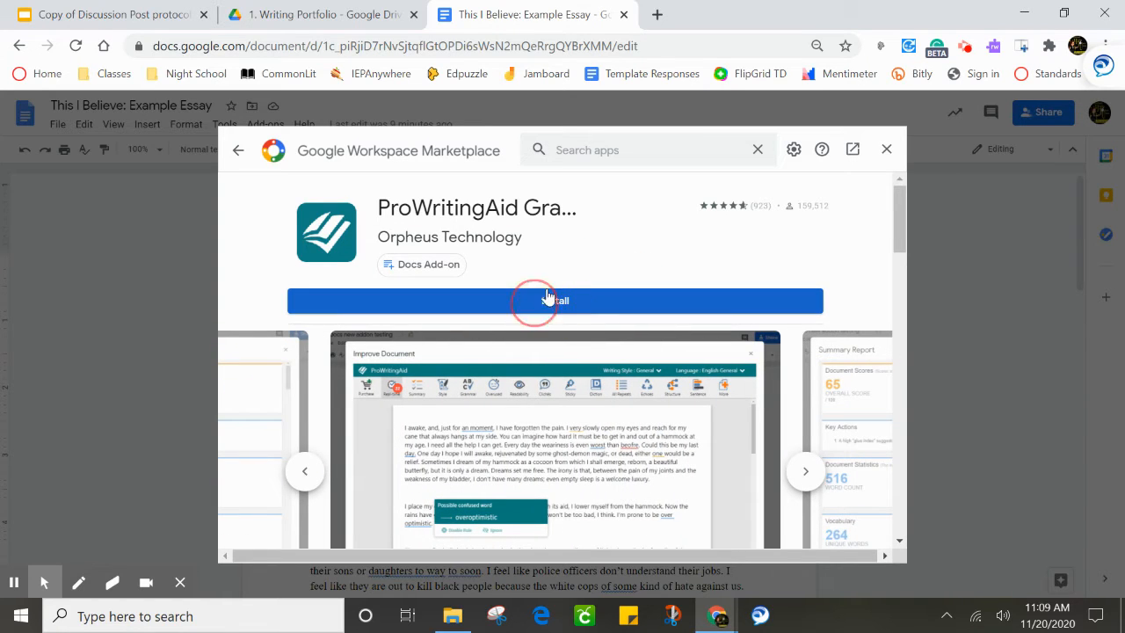
{"action": "left_click", "coordinate": [562, 299]}
{"action": "left_click", "coordinate": [551, 301]}
{"action": "left_click", "coordinate": [553, 303]}
{"action": "left_click", "coordinate": [563, 300]}
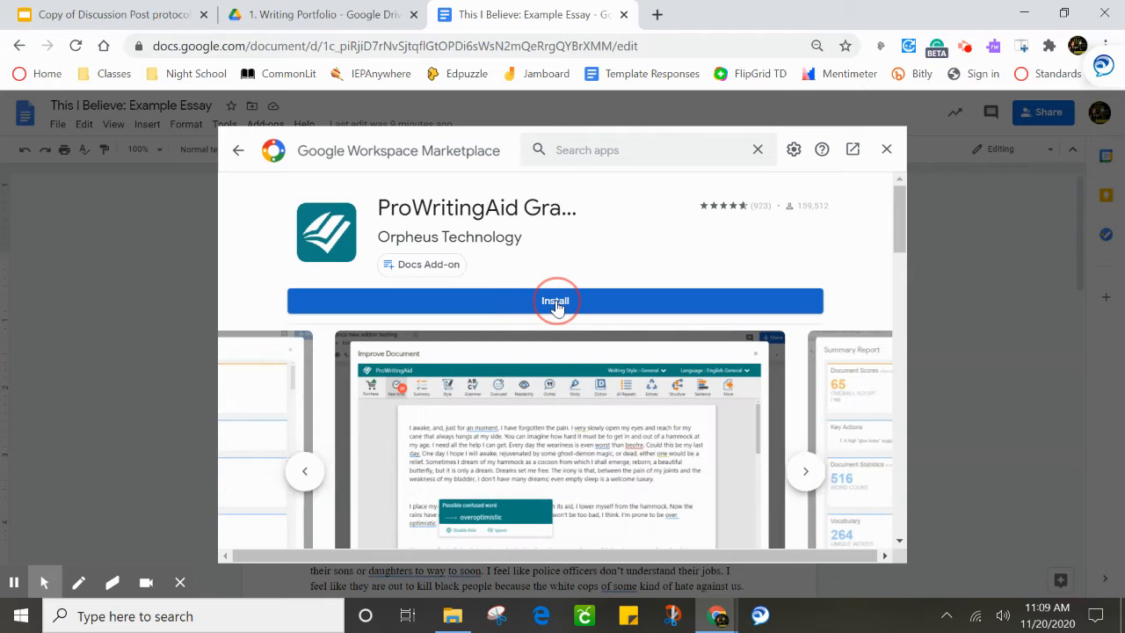
{"action": "left_click", "coordinate": [555, 302]}
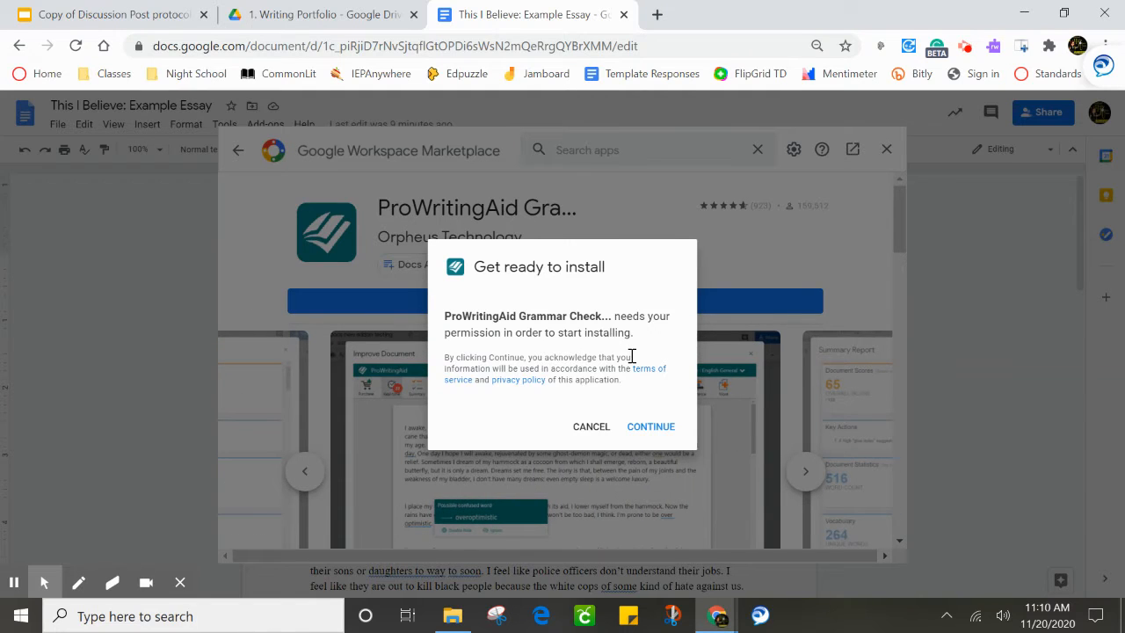
- Continue the installation with the school Google account and allow ProWritingAid the requested access
{"action": "left_click", "coordinate": [649, 429]}
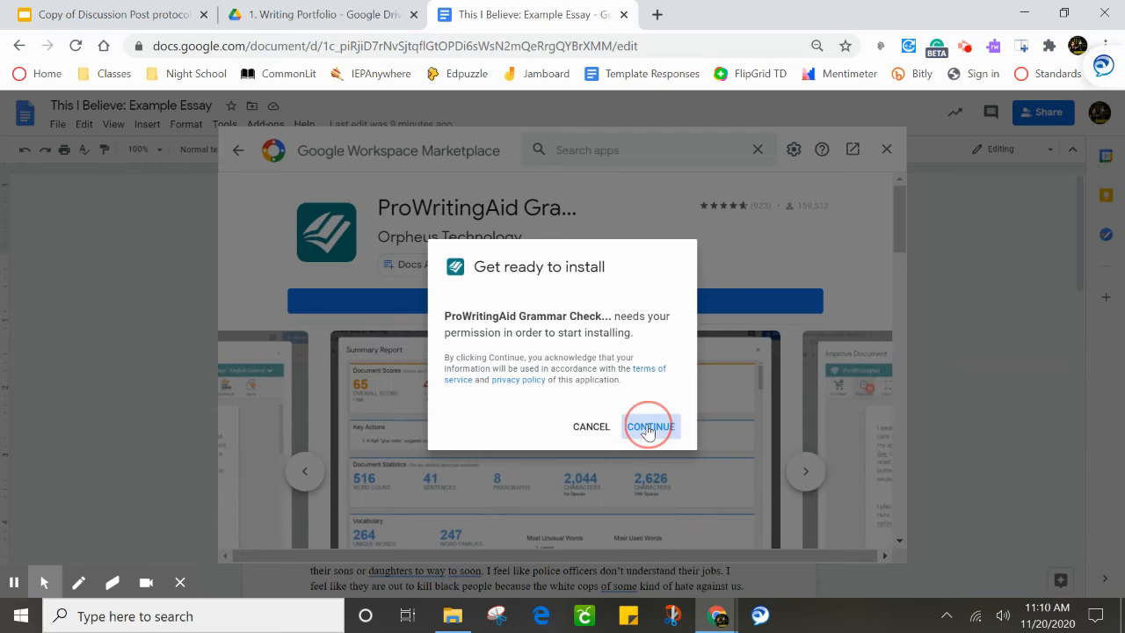
{"action": "left_click", "coordinate": [648, 429]}
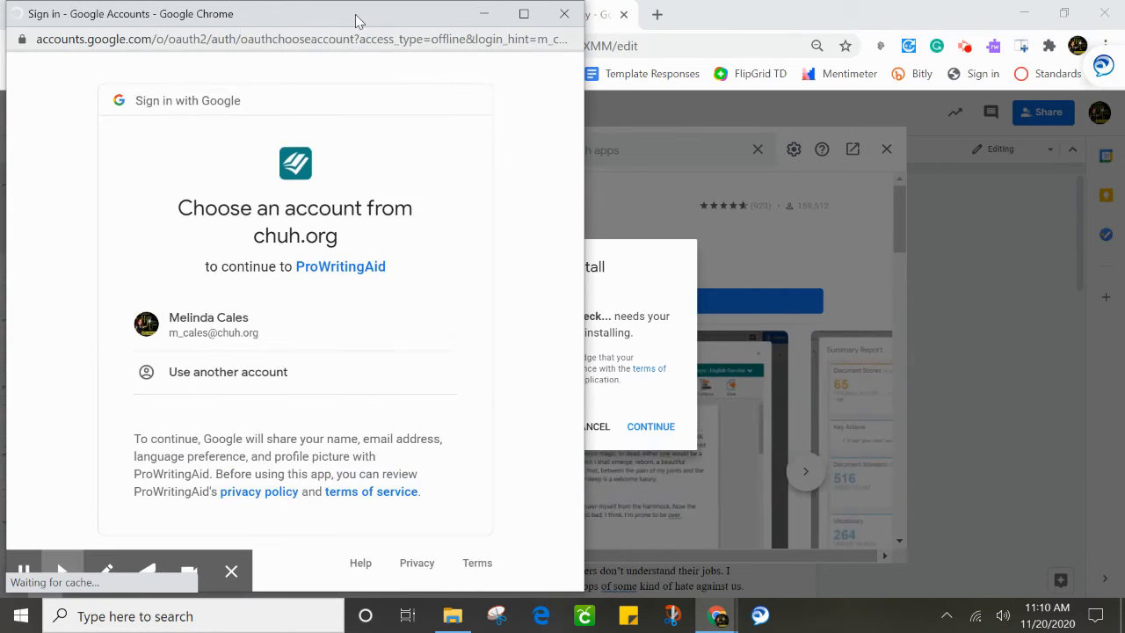
{"action": "left_click_drag", "start_coordinate": [352, 16], "coordinate": [622, 19]}
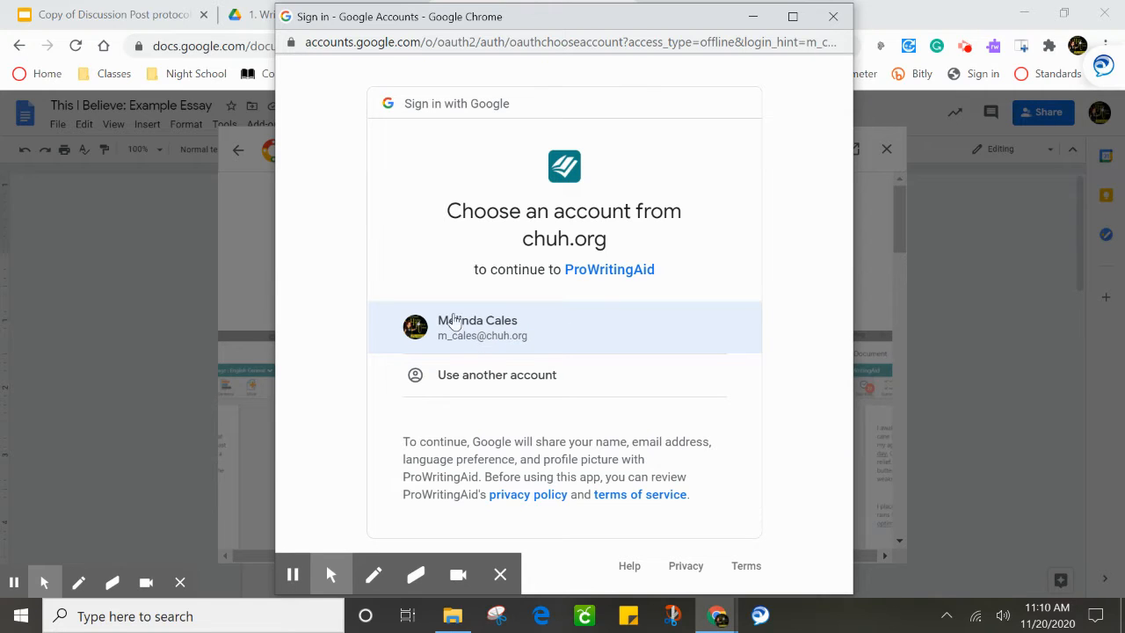
{"action": "left_click", "coordinate": [517, 321]}
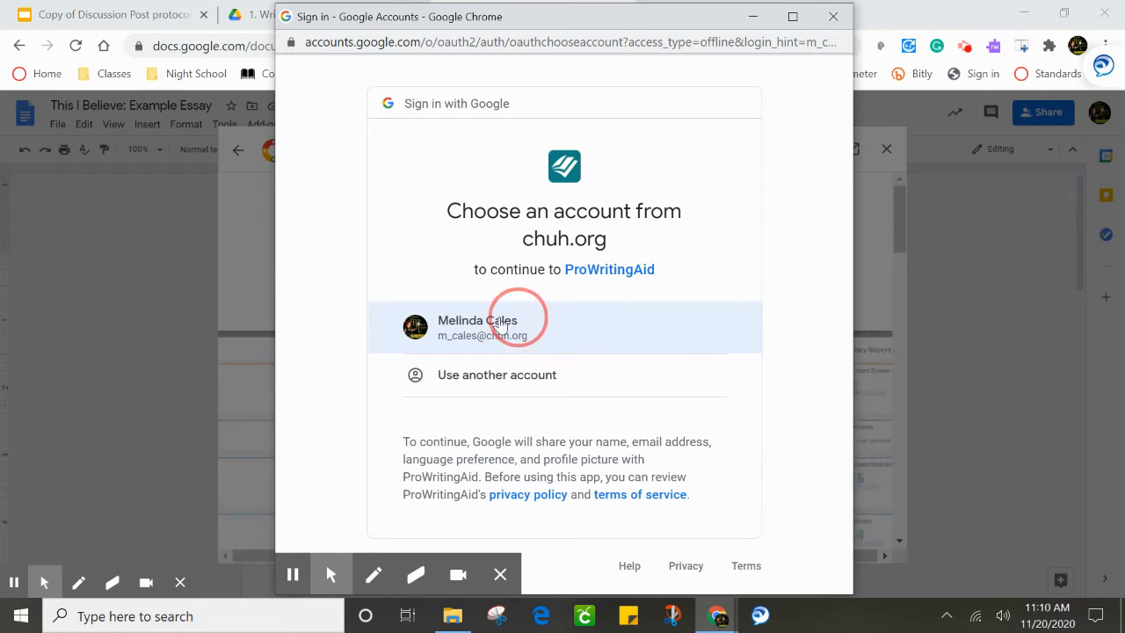
{"action": "left_click_drag", "start_coordinate": [501, 325], "coordinate": [562, 344]}
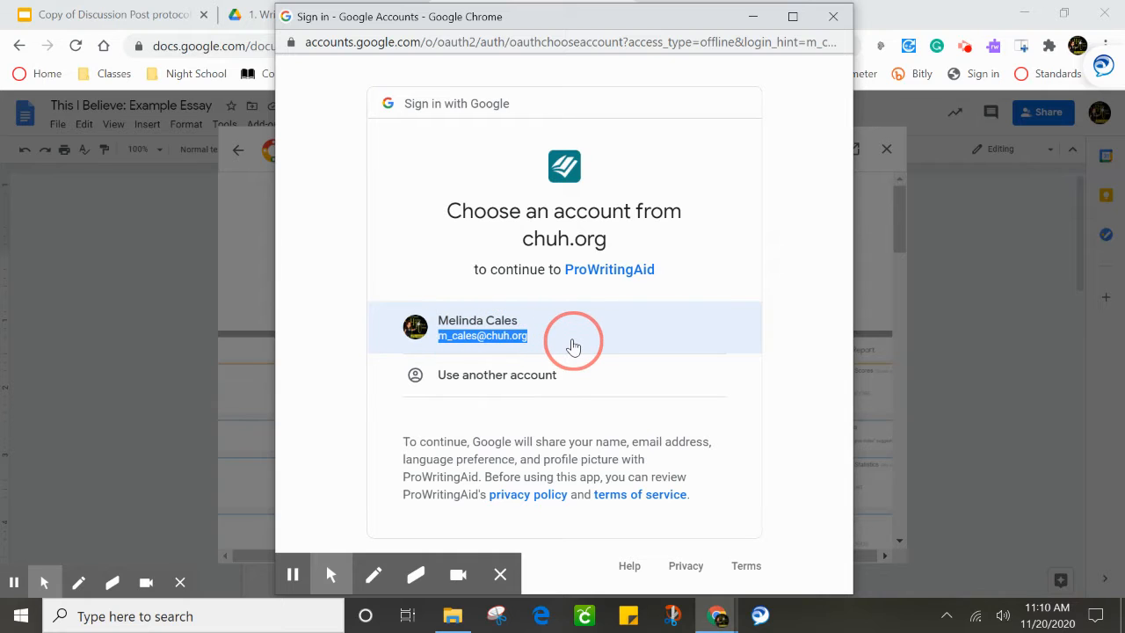
{"action": "left_click", "coordinate": [573, 341]}
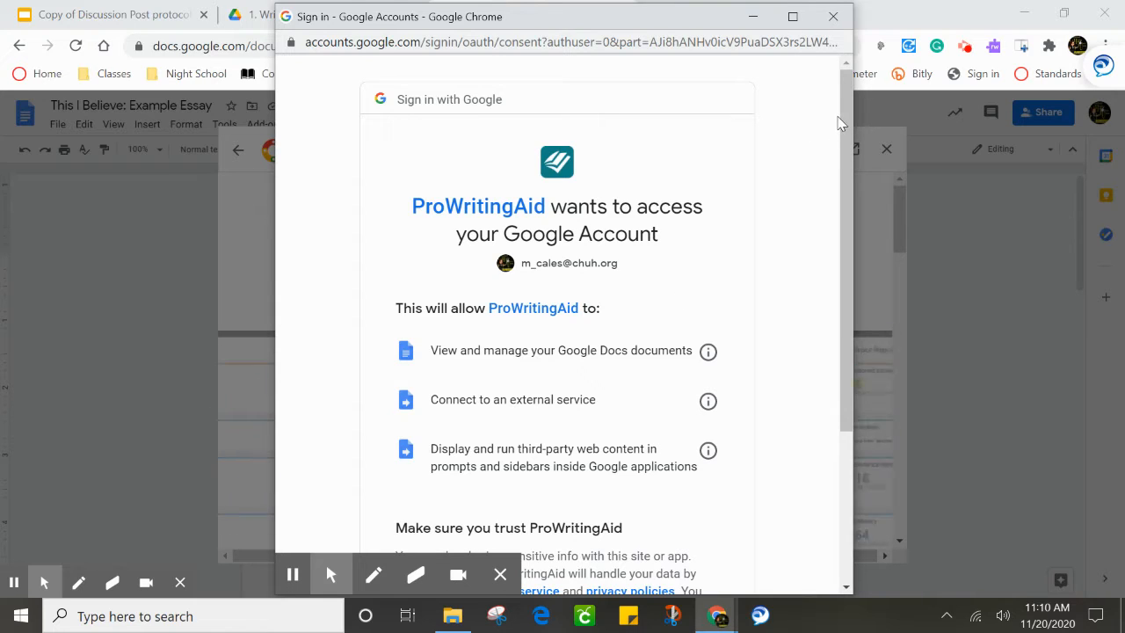
{"action": "left_click_drag", "start_coordinate": [844, 115], "coordinate": [854, 243]}
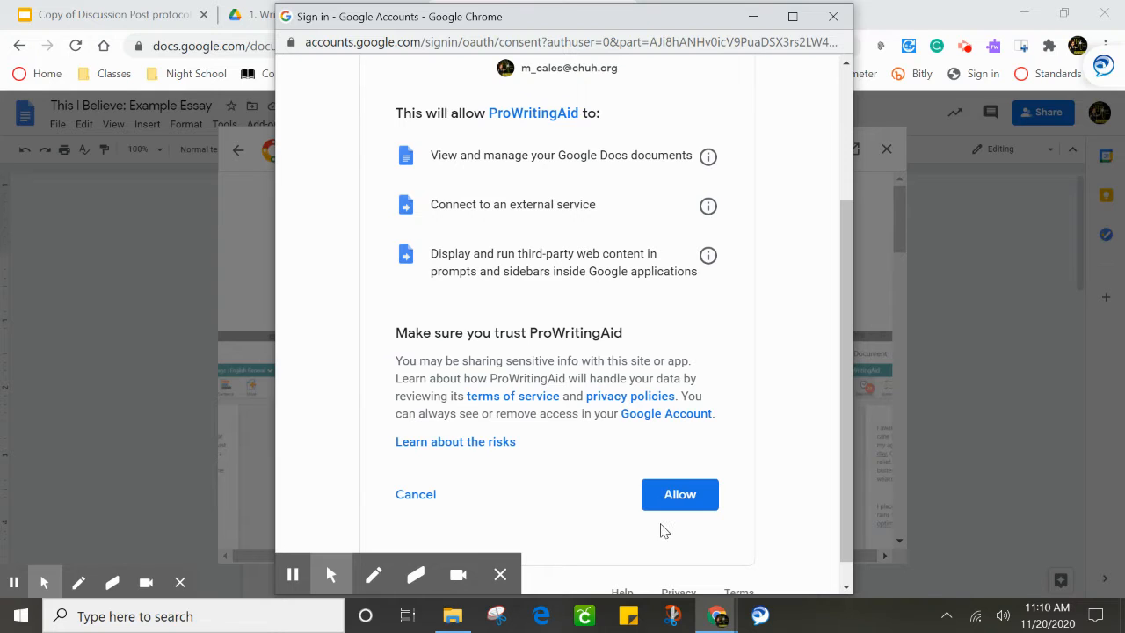
{"action": "left_click", "coordinate": [679, 503]}
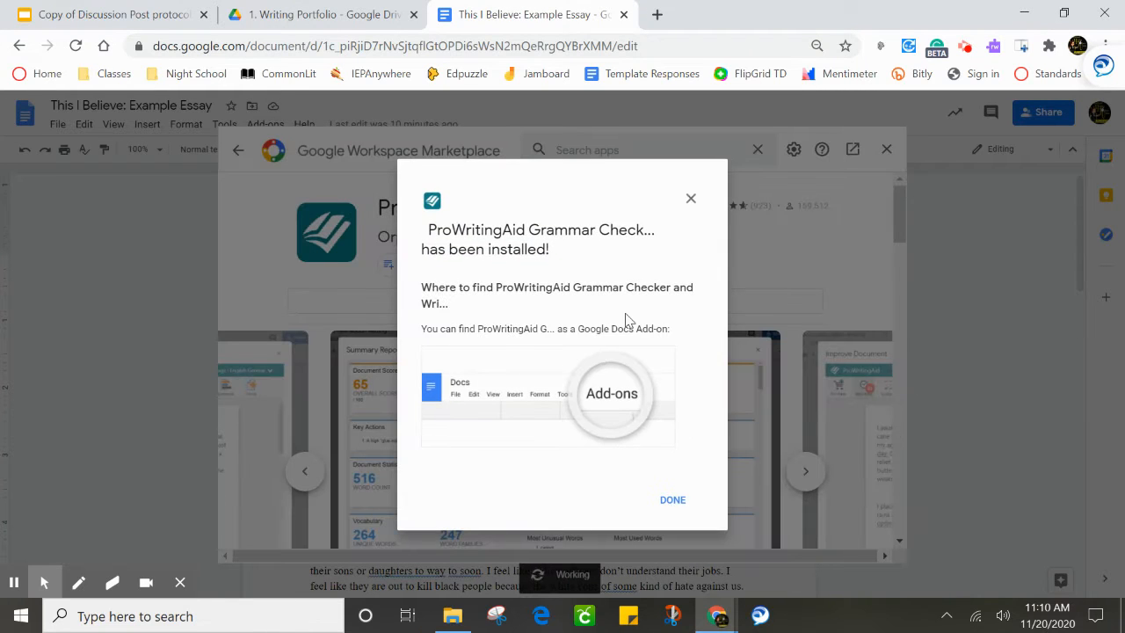
- Dismiss the ProWritingAid installation confirmation and close the Marketplace to return to the essay
{"action": "left_click_drag", "start_coordinate": [524, 288], "coordinate": [640, 451]}
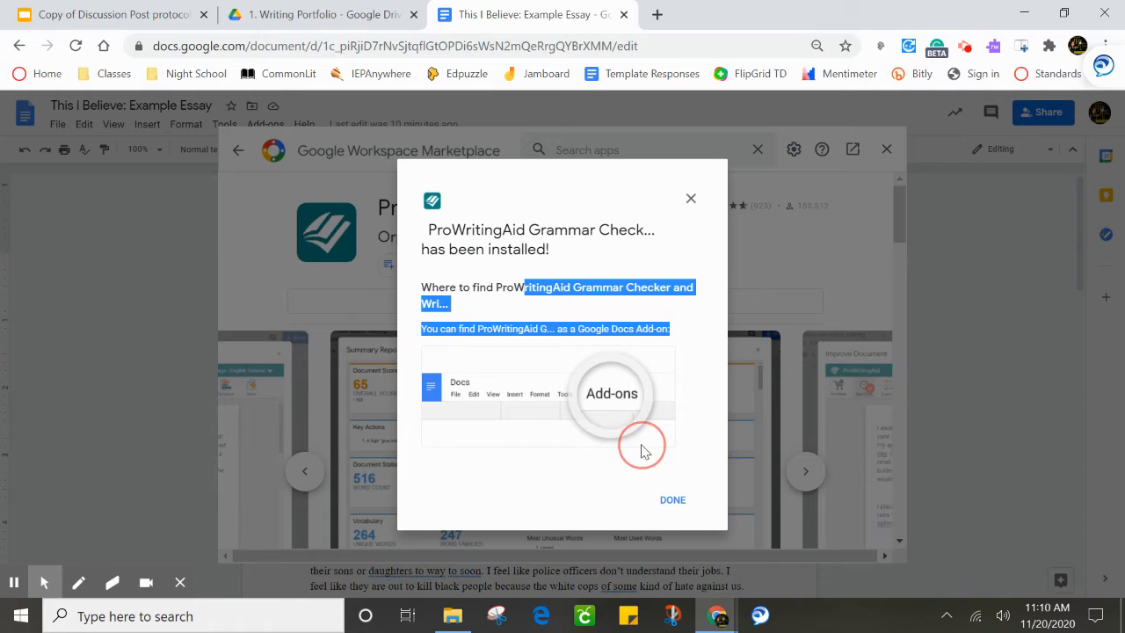
{"action": "left_click", "coordinate": [569, 494]}
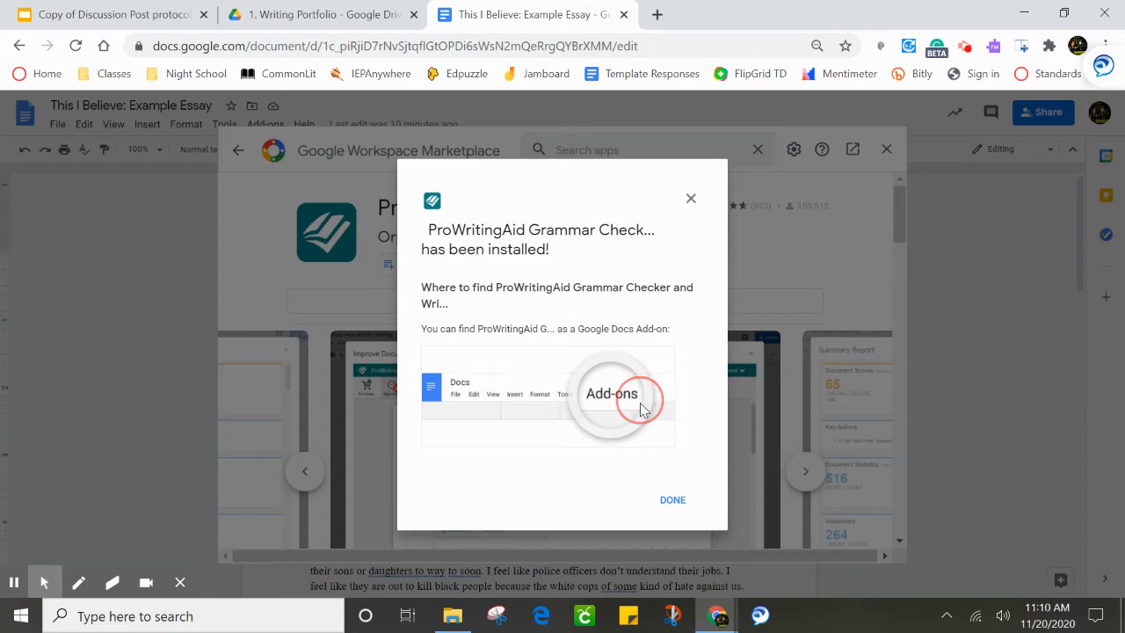
{"action": "left_click_drag", "start_coordinate": [610, 467], "coordinate": [666, 369]}
{"action": "left_click", "coordinate": [672, 500]}
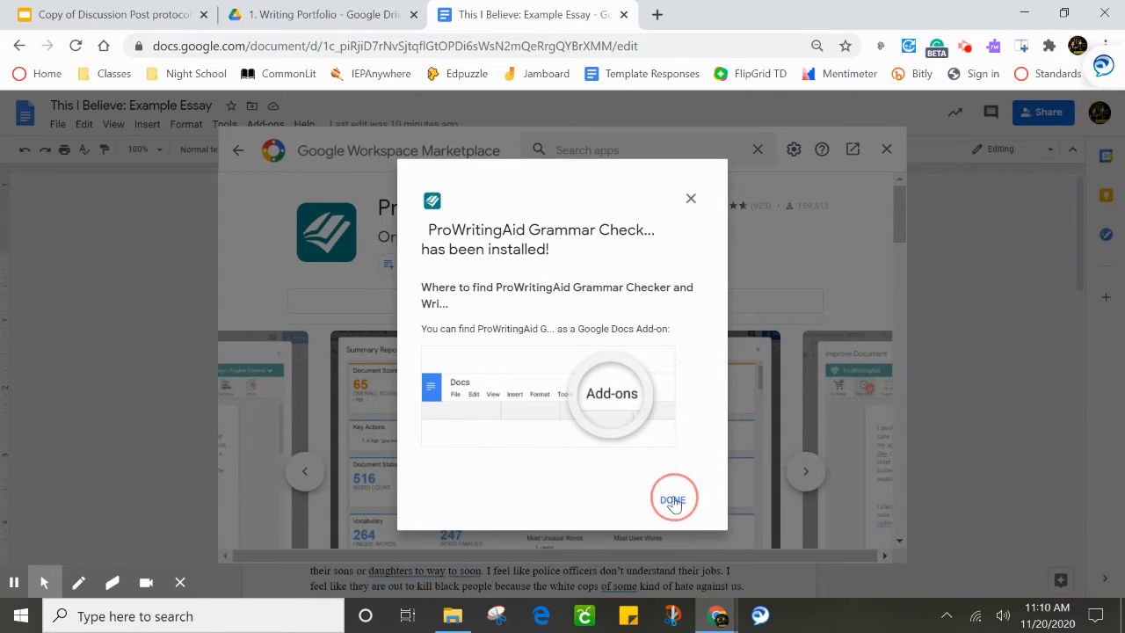
{"action": "left_click_drag", "start_coordinate": [673, 500], "coordinate": [696, 249]}
{"action": "left_click", "coordinate": [692, 200]}
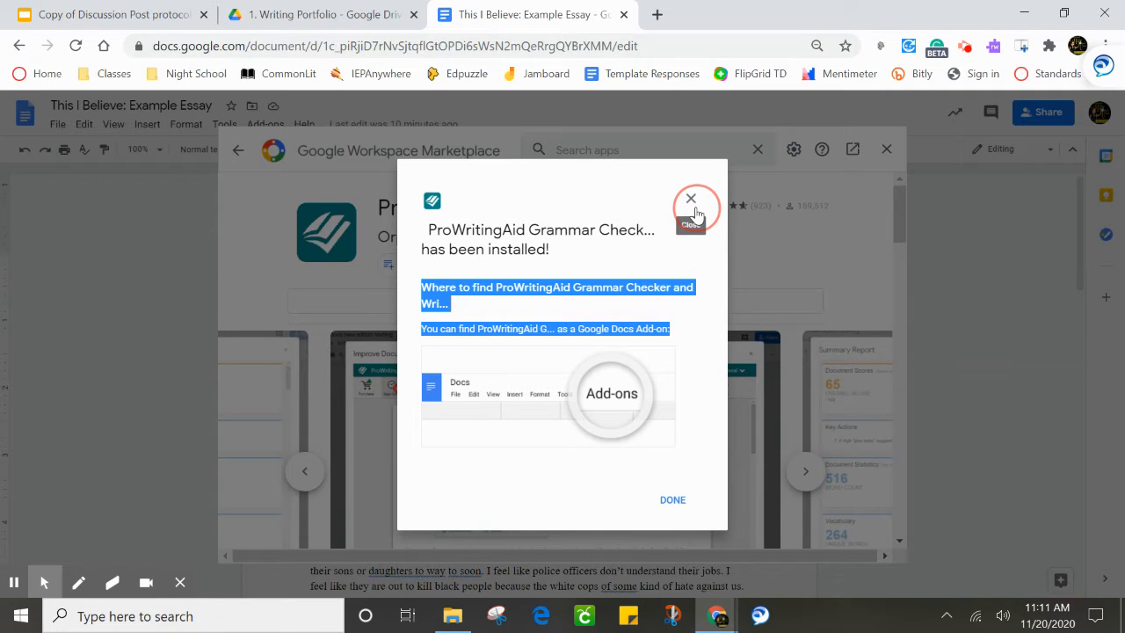
{"action": "left_click", "coordinate": [692, 200]}
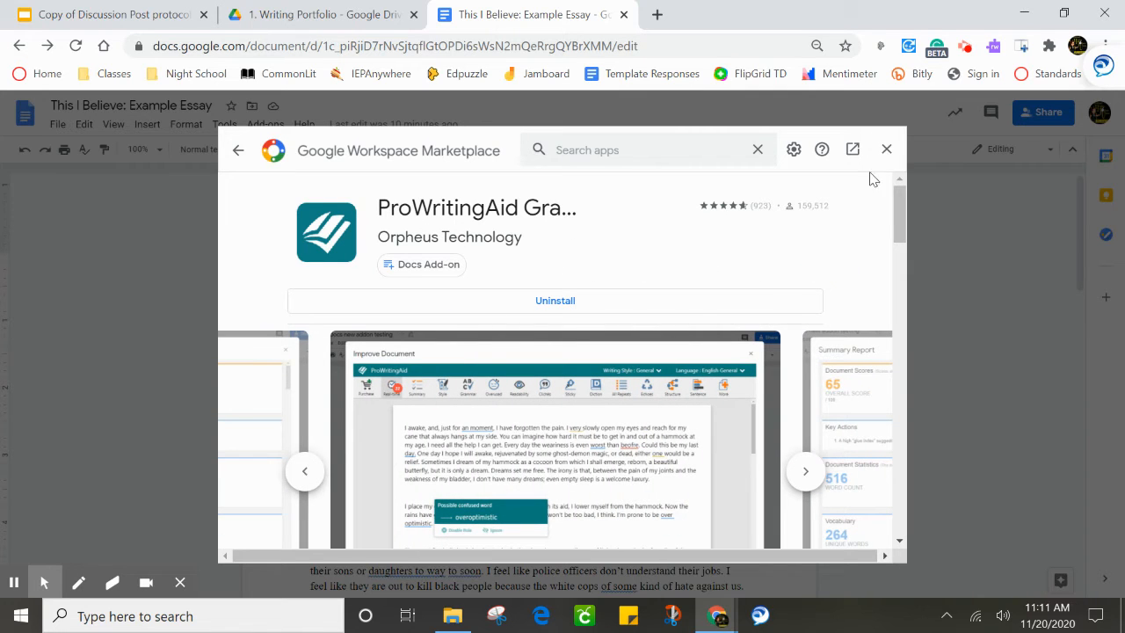
{"action": "left_click", "coordinate": [886, 149]}
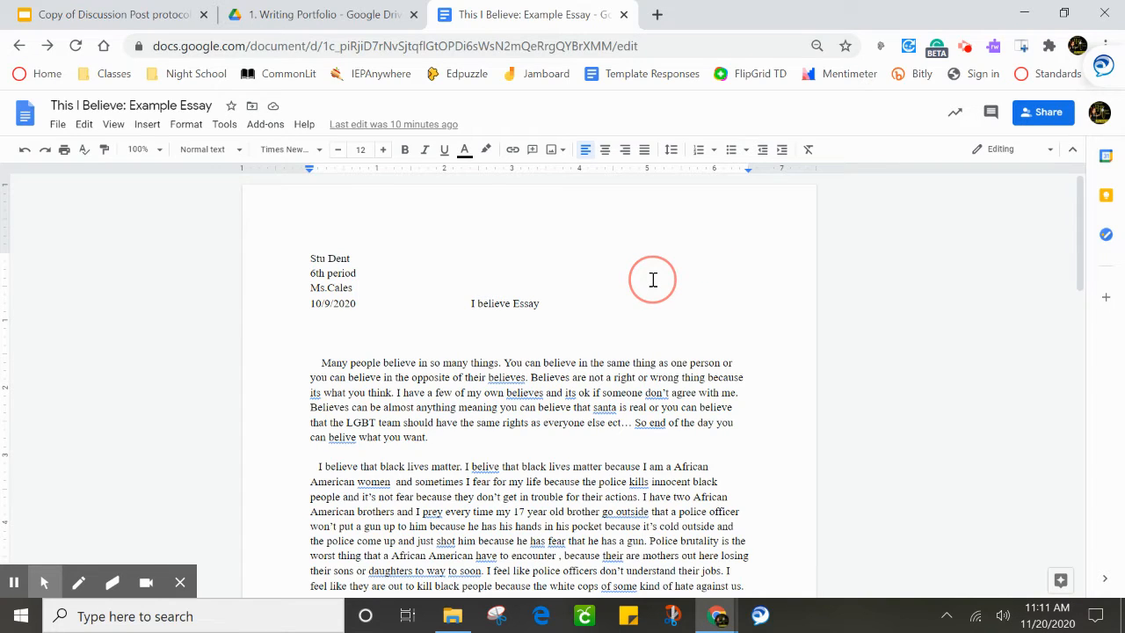
- Open the essay in ProWritingAid's Improve Document, decline the Premium renewal offer and stop that message from appearing again
{"action": "left_click", "coordinate": [265, 127]}
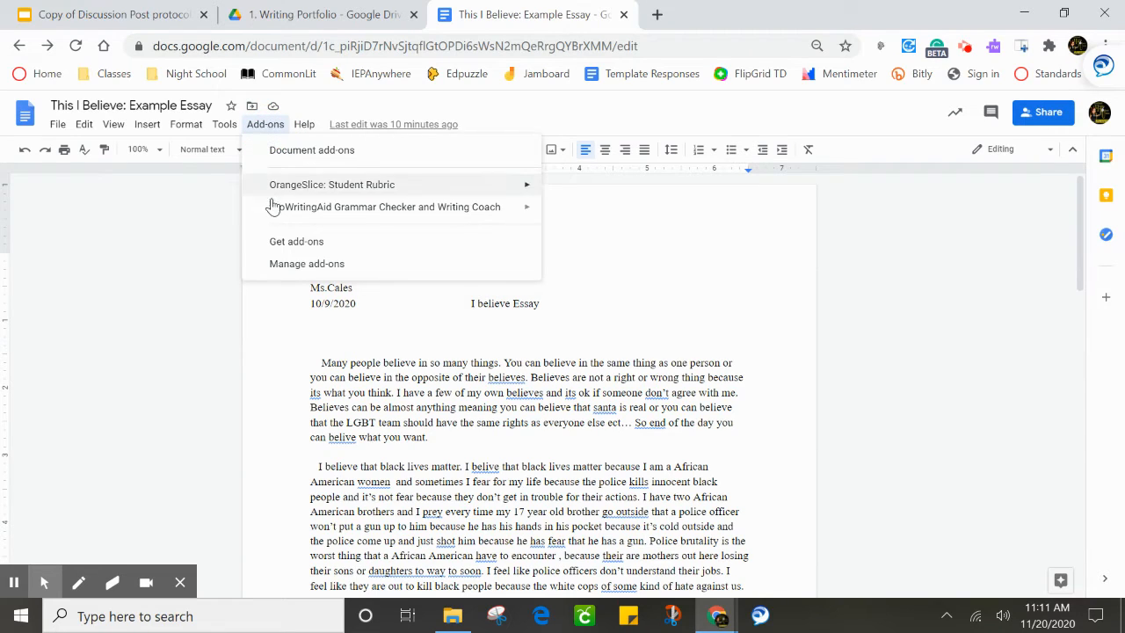
{"action": "mouse_move", "coordinate": [276, 216]}
{"action": "left_click", "coordinate": [378, 216]}
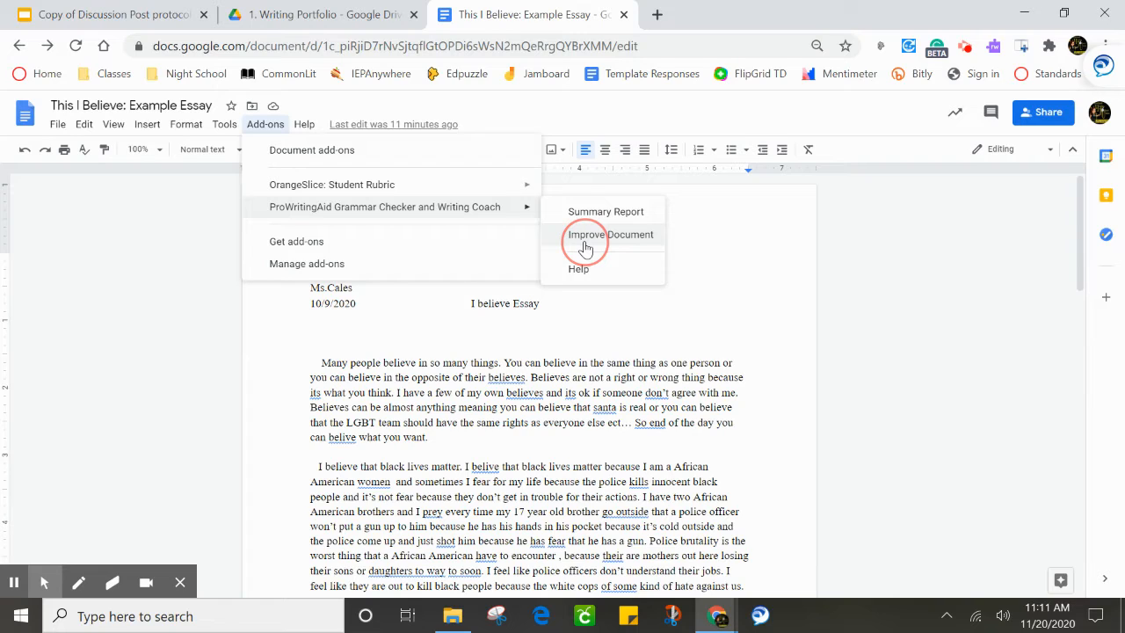
{"action": "left_click", "coordinate": [586, 242]}
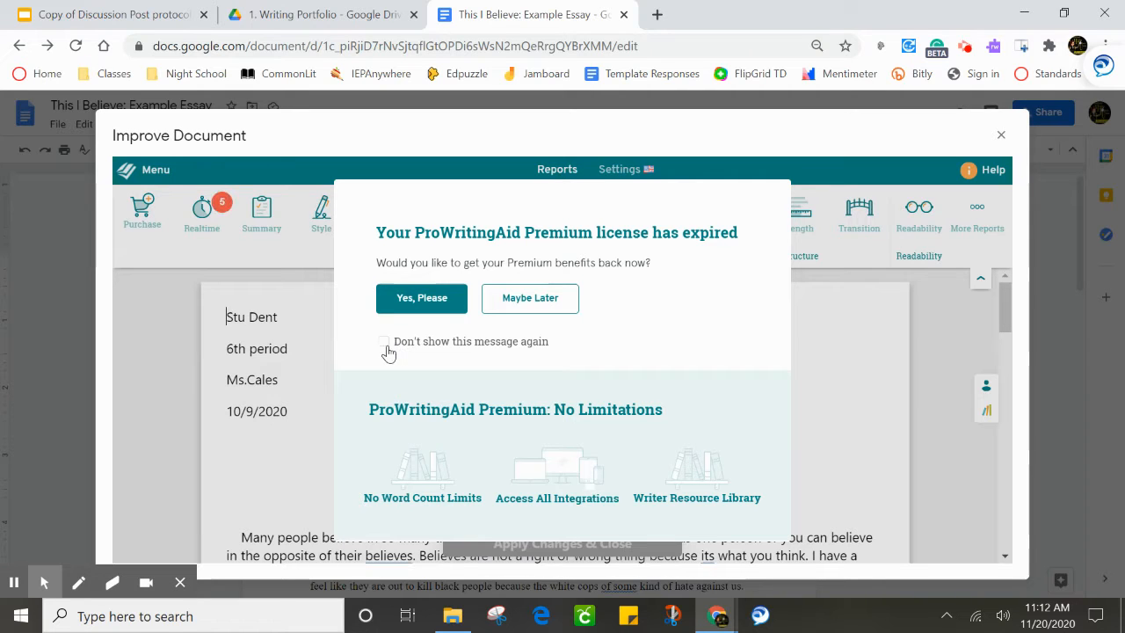
{"action": "left_click", "coordinate": [385, 342]}
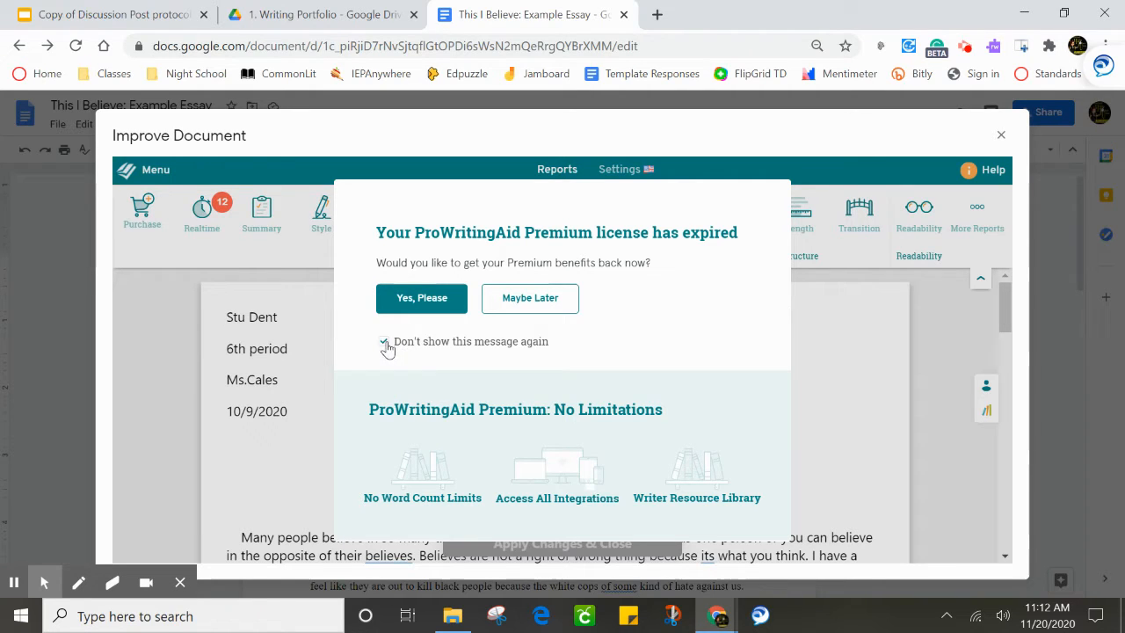
{"action": "left_click", "coordinate": [532, 300]}
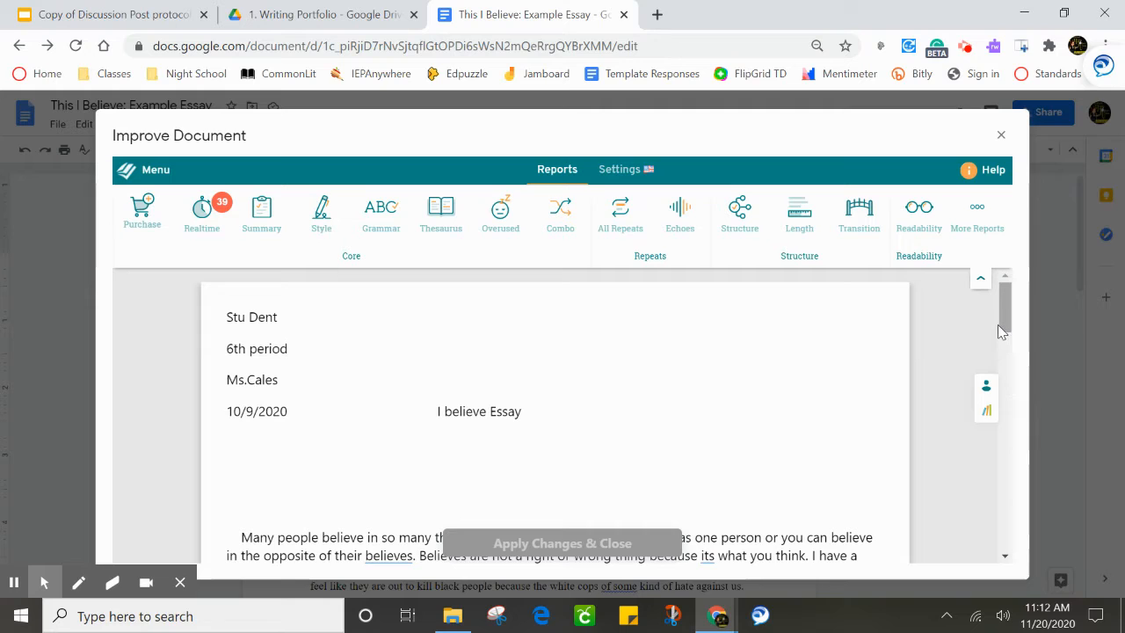
- Look over the issues flagged in the essay text and the Realtime breakdown by issue type
{"action": "left_click_drag", "start_coordinate": [1000, 319], "coordinate": [998, 345]}
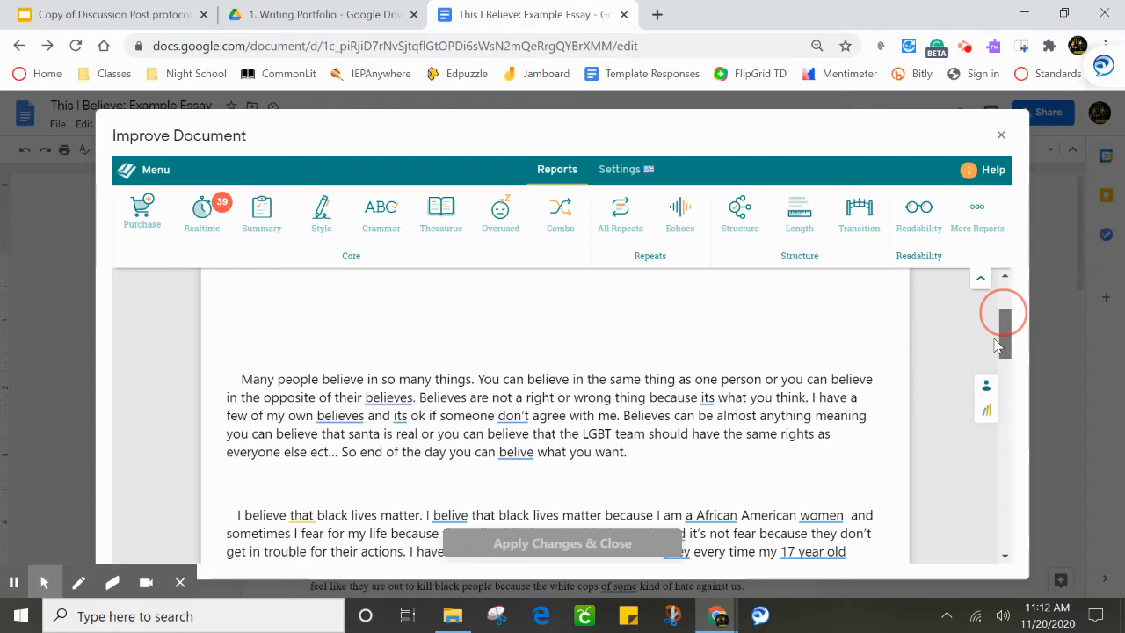
{"action": "left_click_drag", "start_coordinate": [998, 344], "coordinate": [993, 302]}
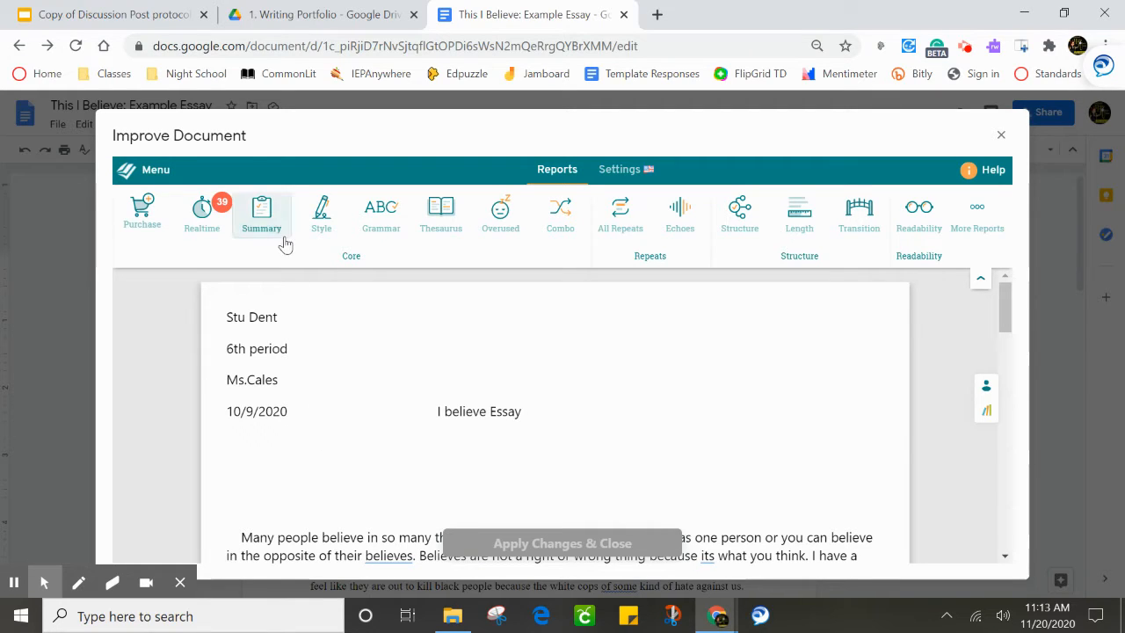
{"action": "mouse_move", "coordinate": [193, 213]}
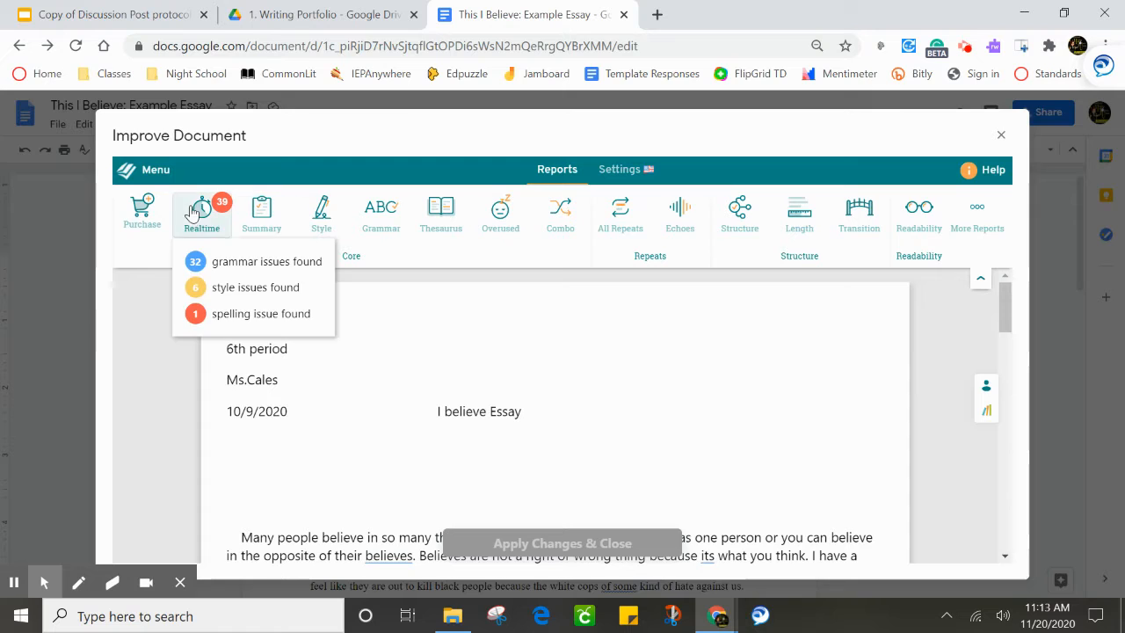
- Generate the Summary report for the essay and leave it open
{"action": "left_click", "coordinate": [274, 224]}
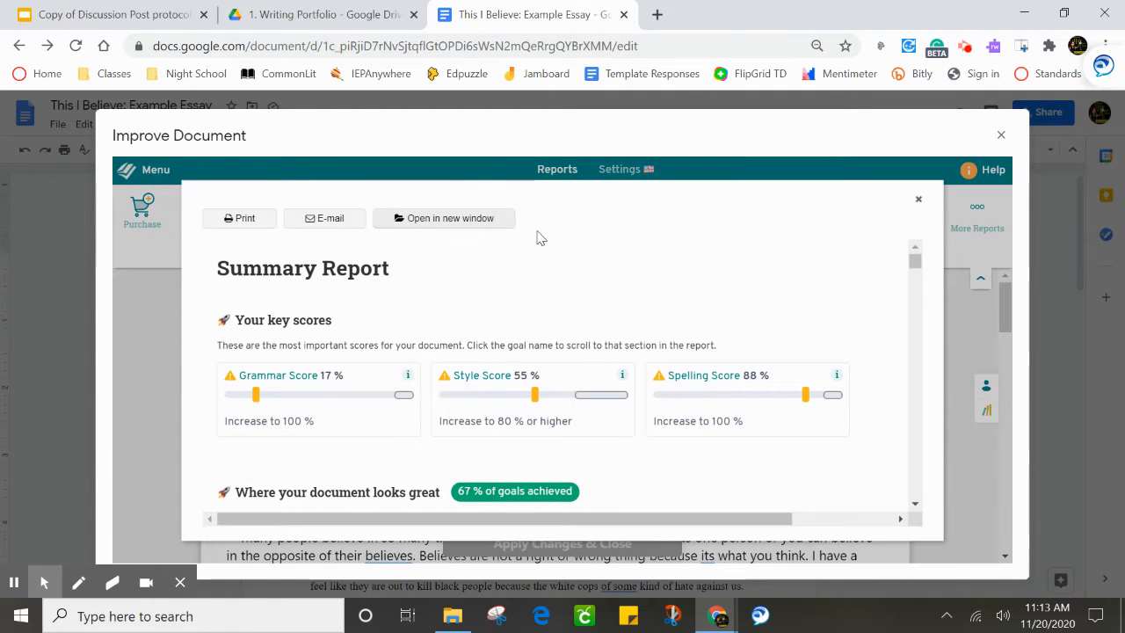
{"action": "left_click", "coordinate": [918, 200]}
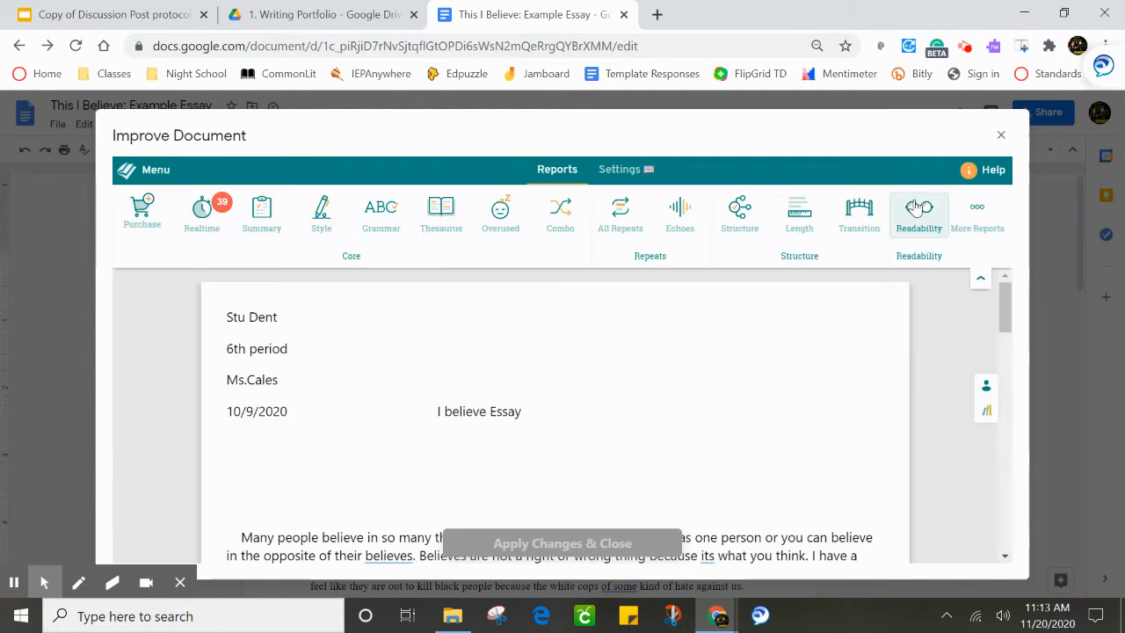
{"action": "left_click", "coordinate": [268, 236]}
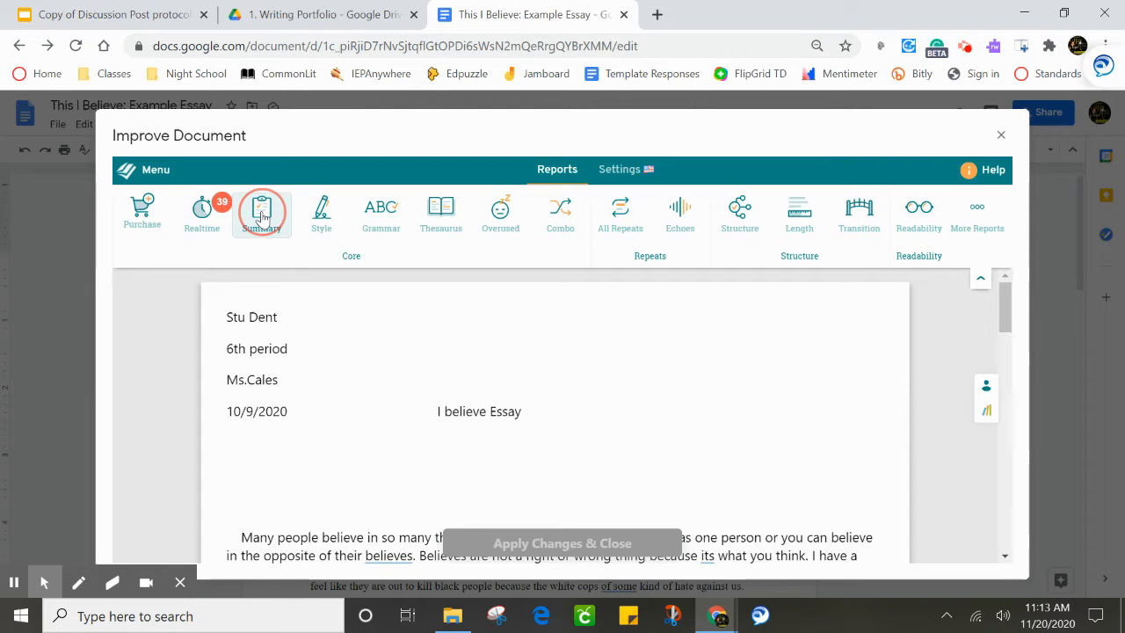
{"action": "left_click", "coordinate": [261, 216]}
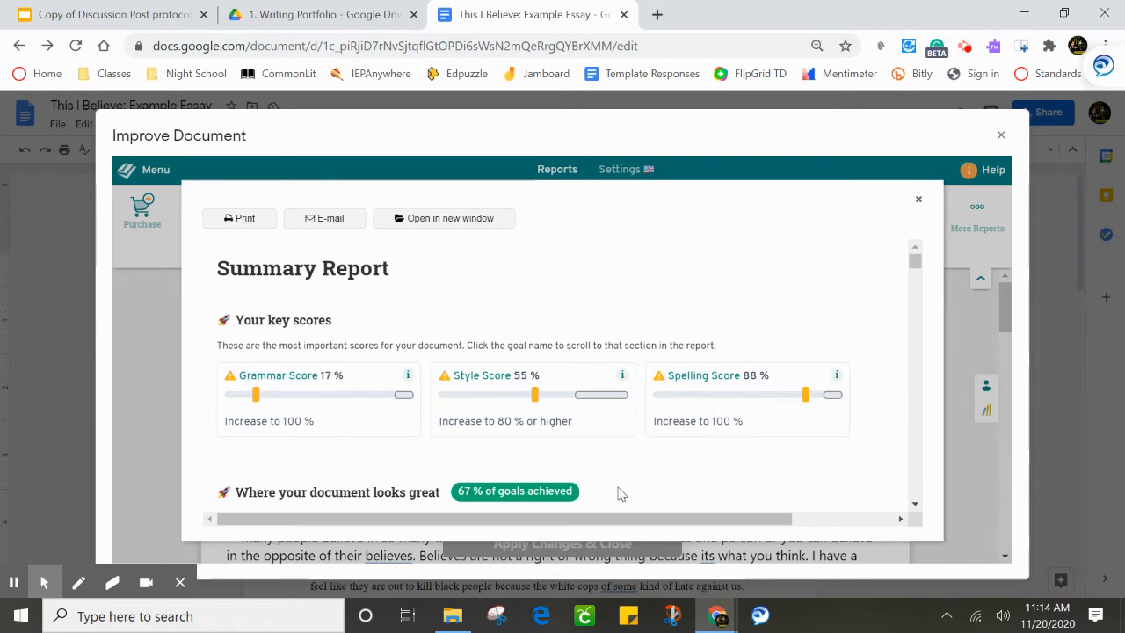
- Start printing the Summary report and set the print destination to Save as PDF
{"action": "left_click", "coordinate": [14, 582]}
{"action": "left_click", "coordinate": [16, 585]}
{"action": "left_click", "coordinate": [246, 220]}
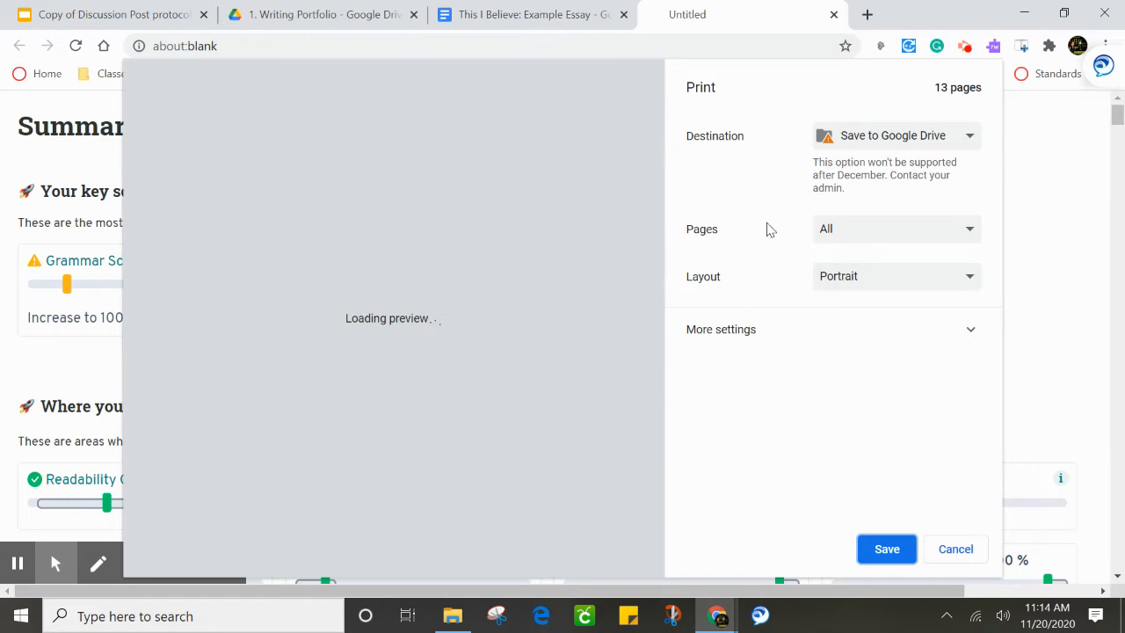
{"action": "left_click", "coordinate": [969, 137]}
{"action": "left_click", "coordinate": [908, 187]}
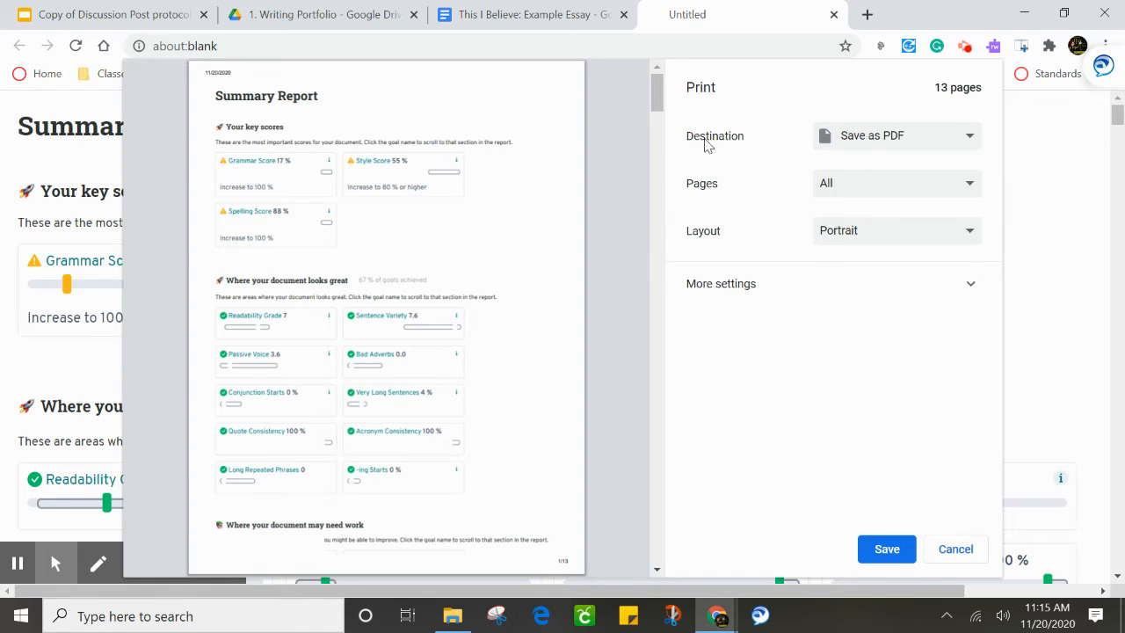
{"action": "left_click", "coordinate": [968, 143]}
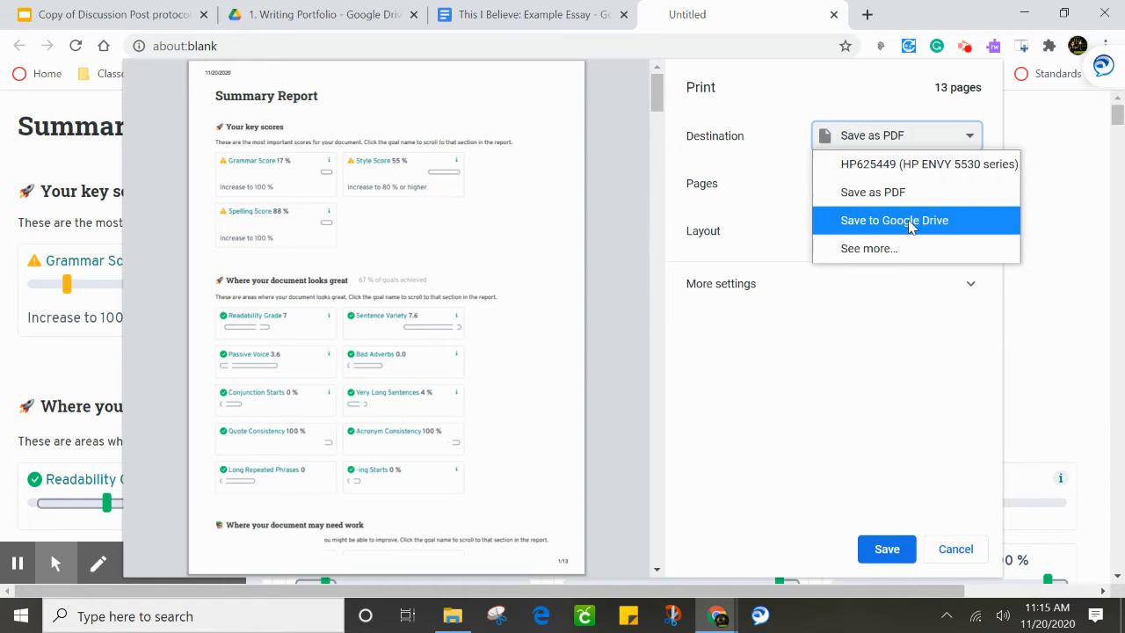
{"action": "left_click", "coordinate": [911, 203]}
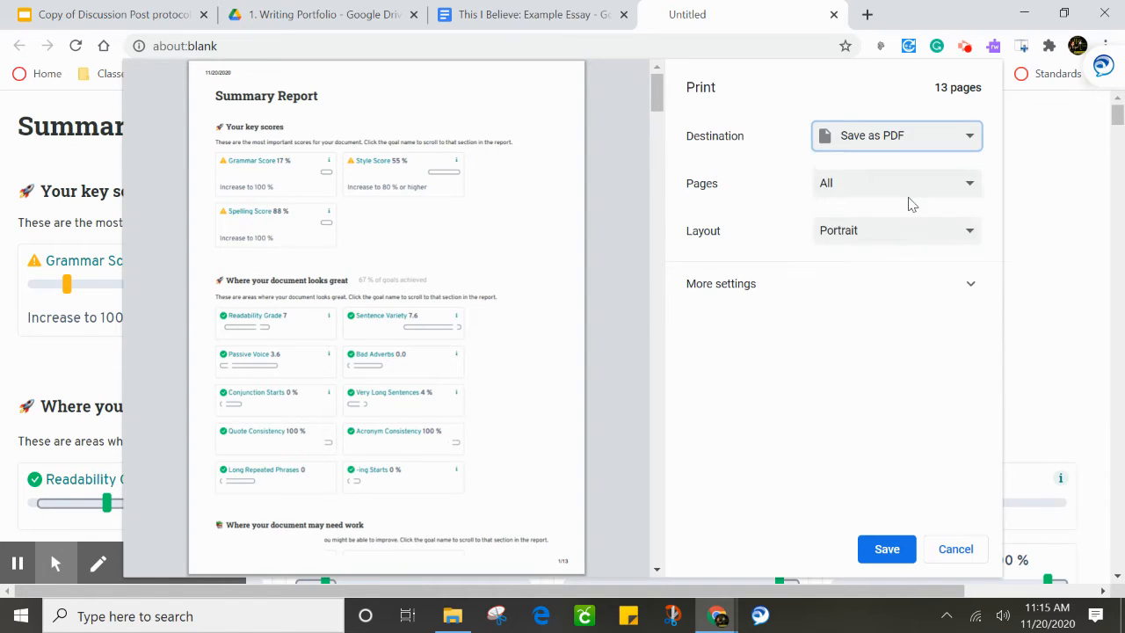
{"action": "left_click", "coordinate": [972, 143]}
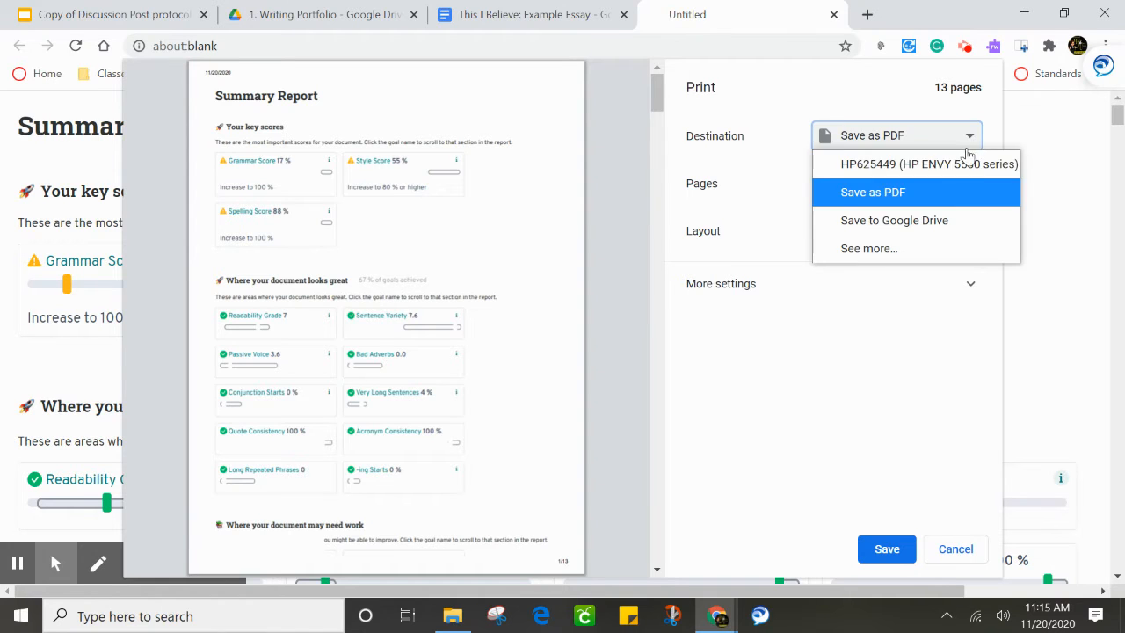
{"action": "left_click", "coordinate": [923, 227]}
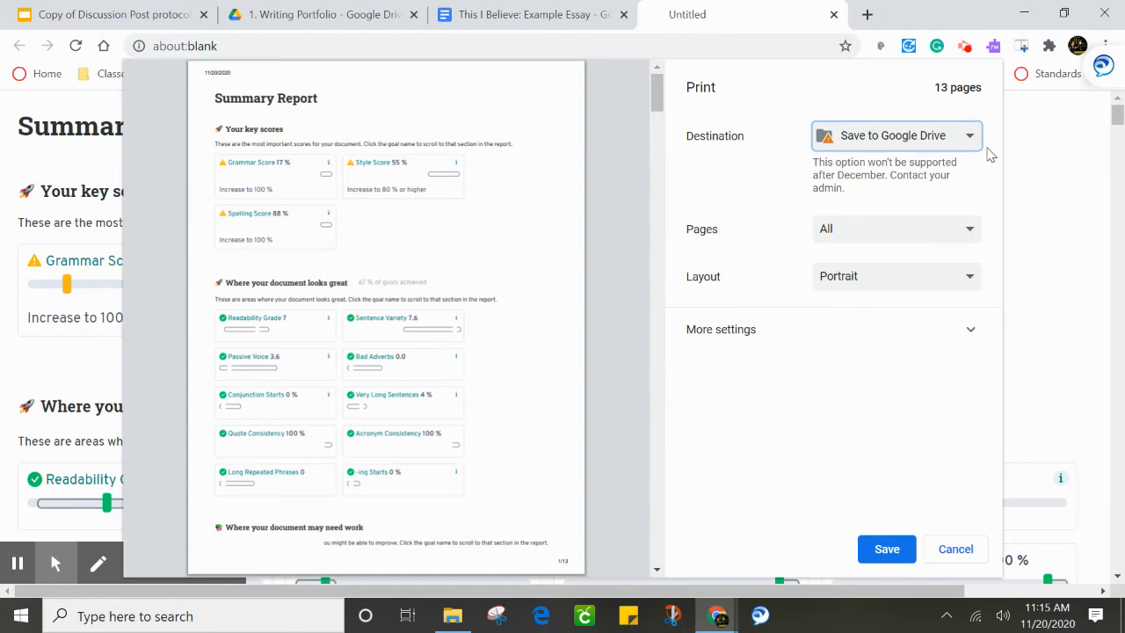
{"action": "left_click", "coordinate": [973, 143]}
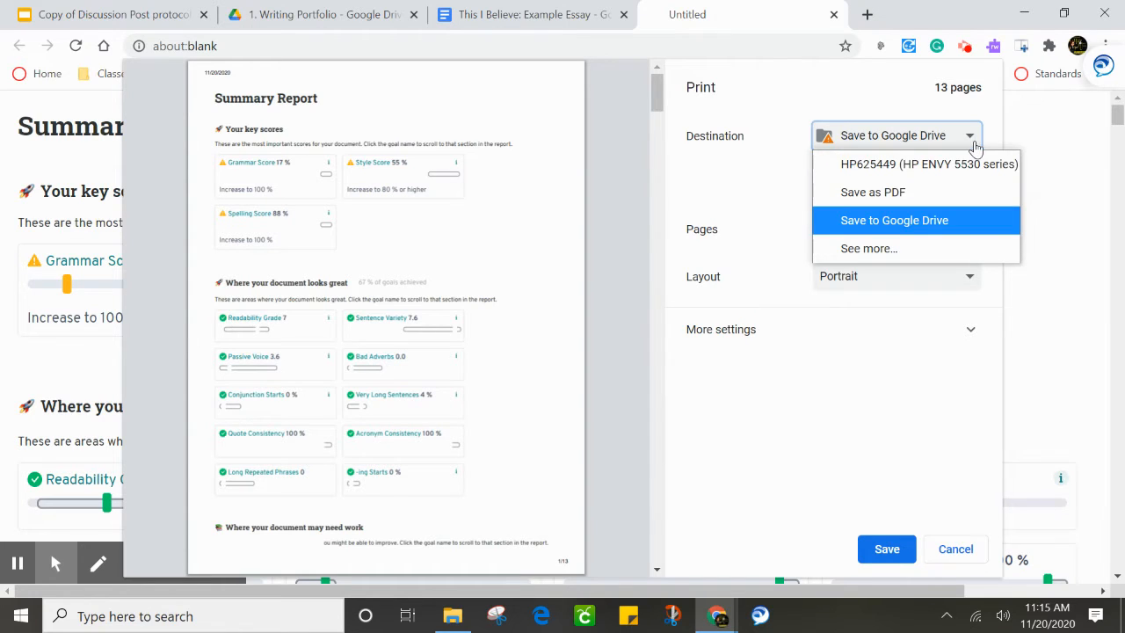
{"action": "left_click", "coordinate": [894, 191]}
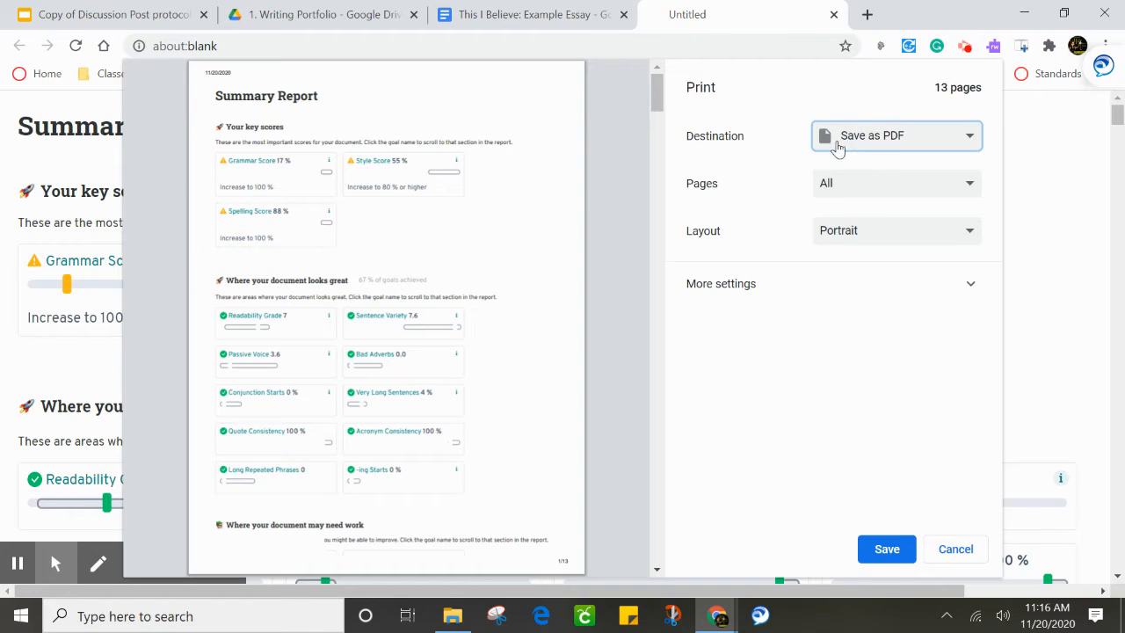
- Save the report PDF in Downloads as "This I Believe Grammar 1", replacing the existing file of that name
{"action": "left_click", "coordinate": [887, 550]}
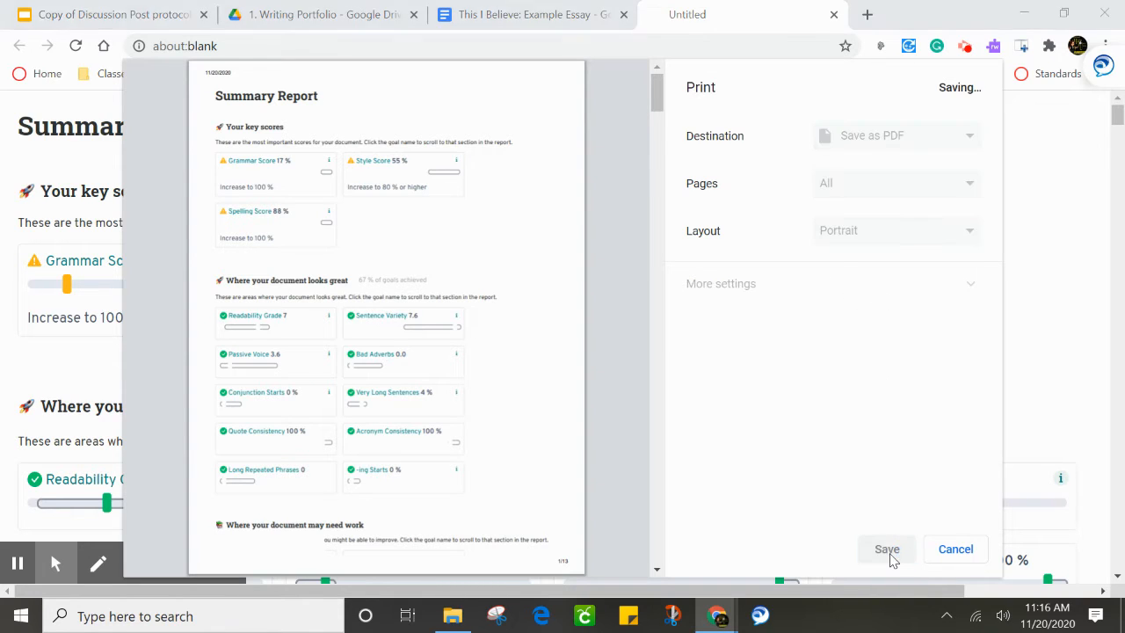
{"action": "left_click_drag", "start_coordinate": [494, 24], "coordinate": [663, 58]}
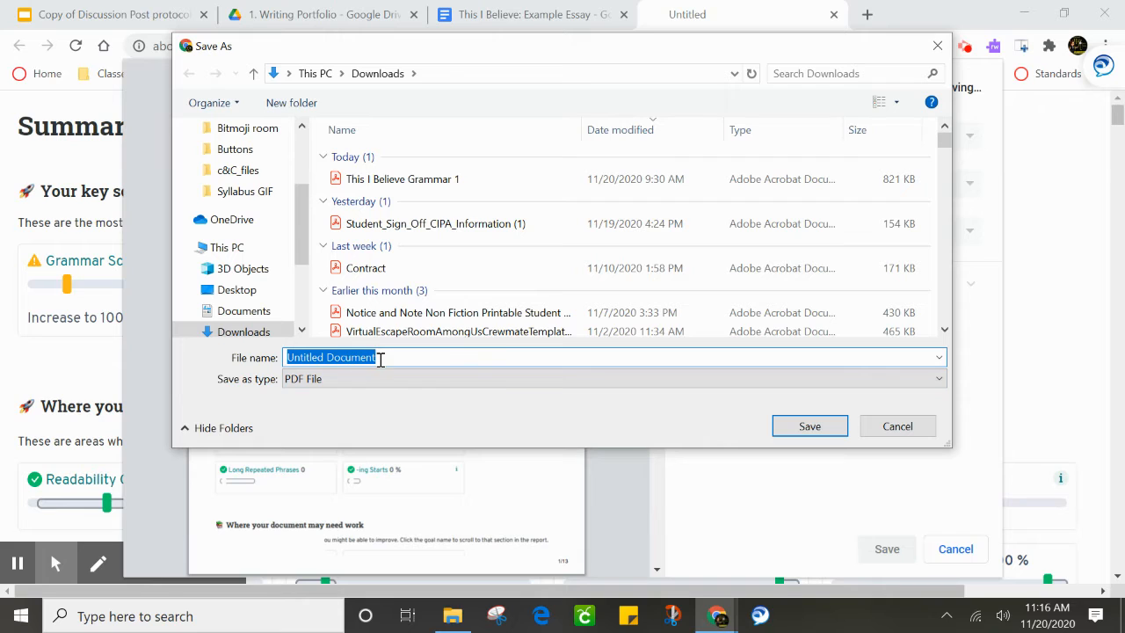
{"action": "left_click", "coordinate": [410, 181]}
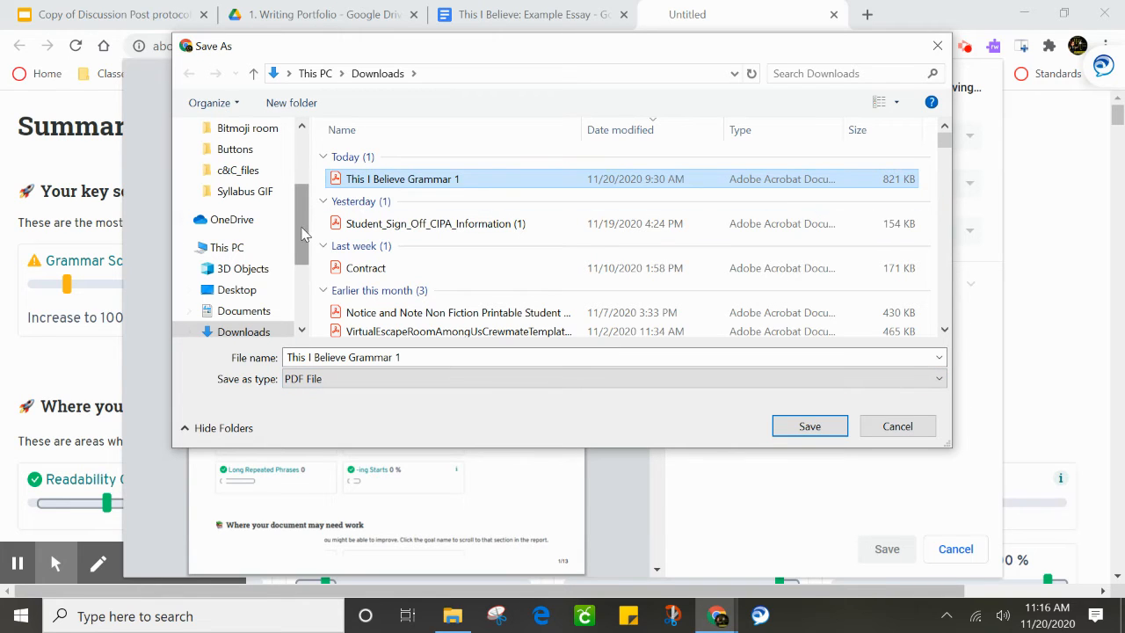
{"action": "scroll", "coordinate": [301, 233], "scroll_direction": "down", "scroll_amount": 1}
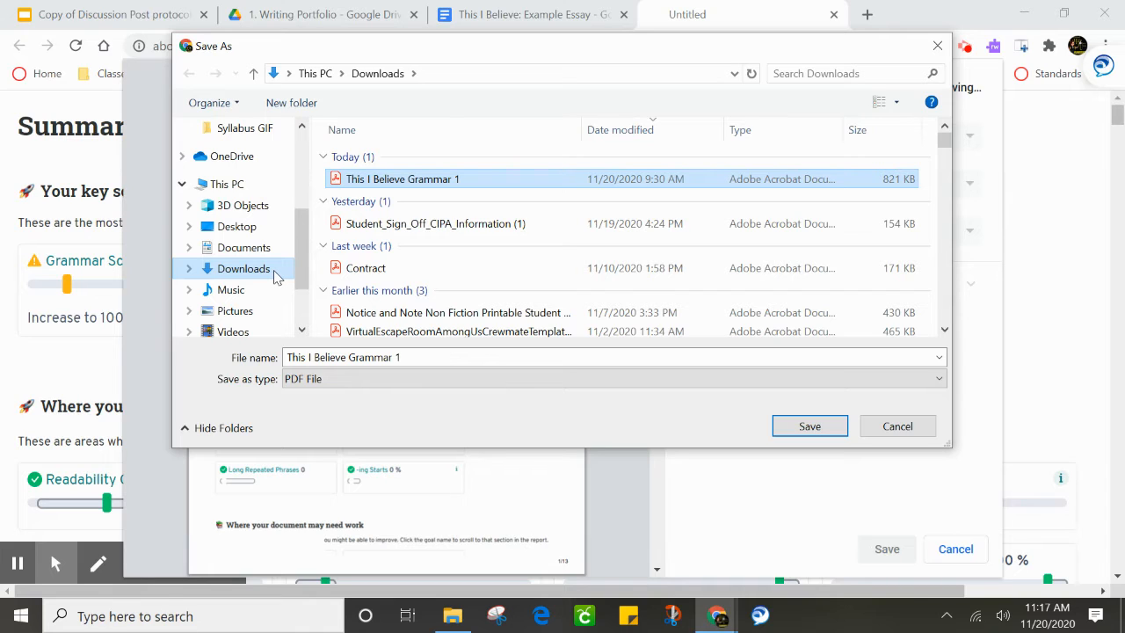
{"action": "left_click", "coordinate": [810, 426]}
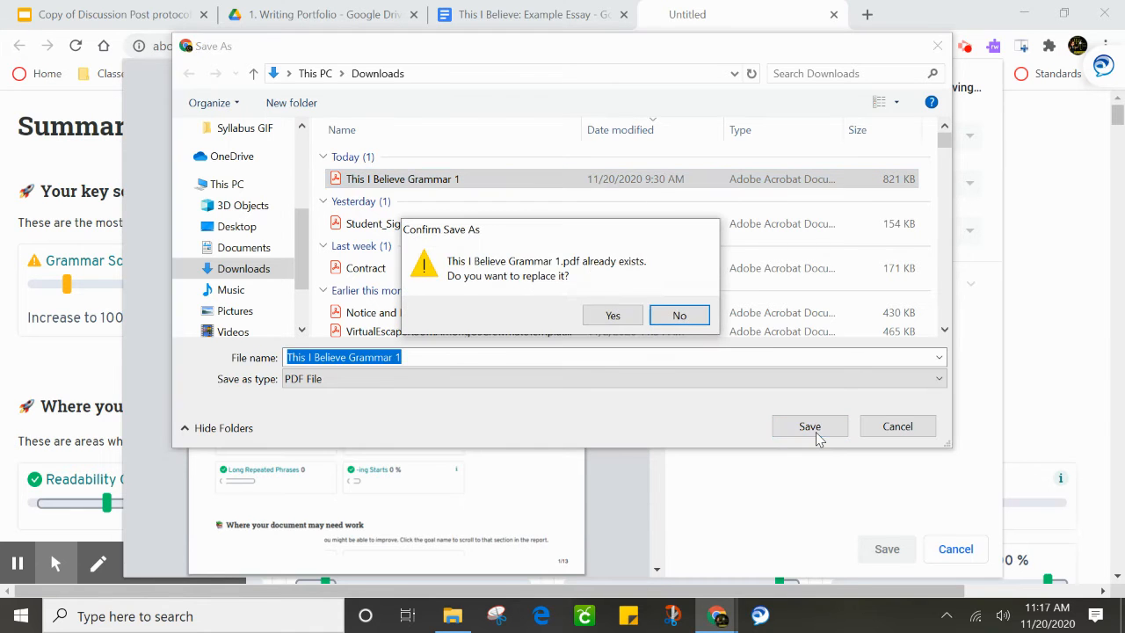
{"action": "left_click", "coordinate": [618, 314]}
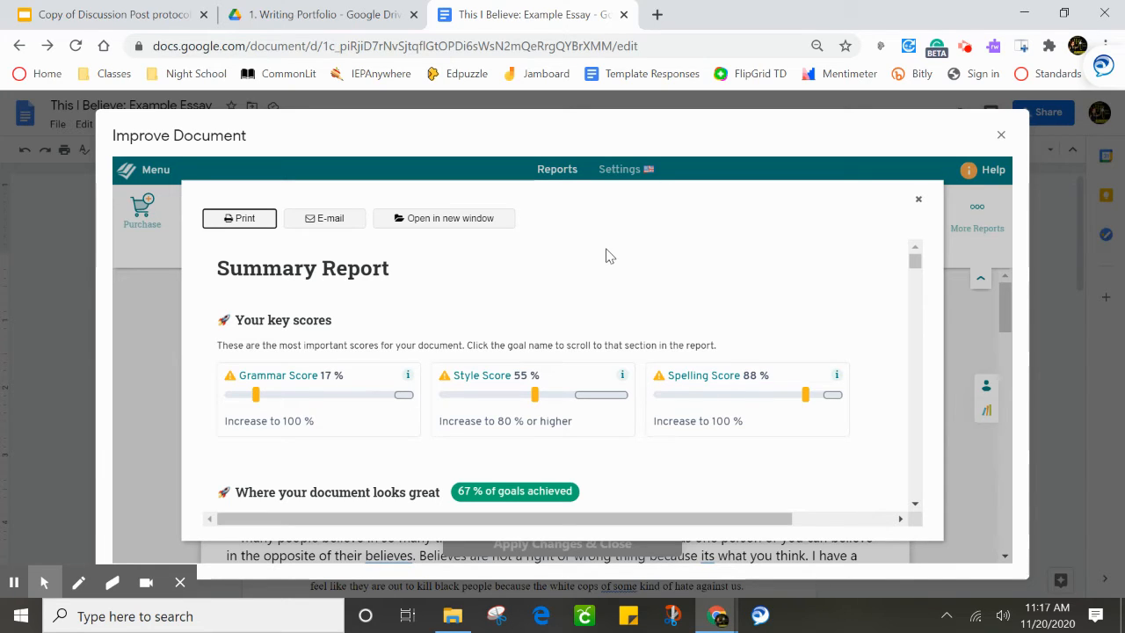
- Upload "This I Believe Grammar 1" from Downloads to the "1. Writing Portfolio" folder in Google Drive and dismiss the upload notice
{"action": "left_click", "coordinate": [344, 23]}
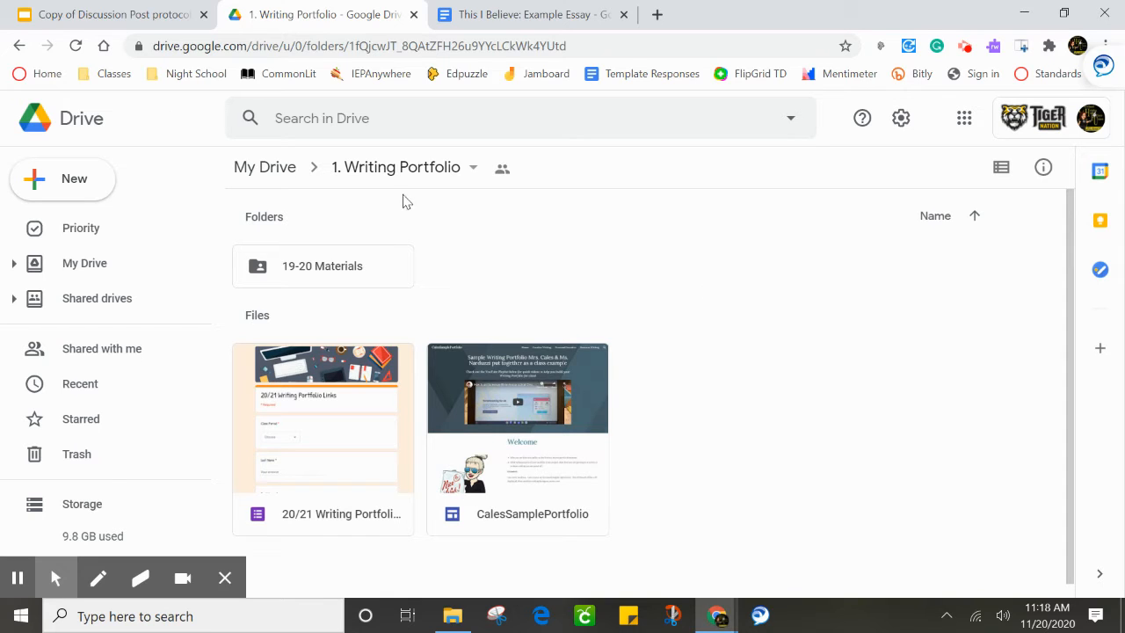
{"action": "left_click", "coordinate": [71, 189]}
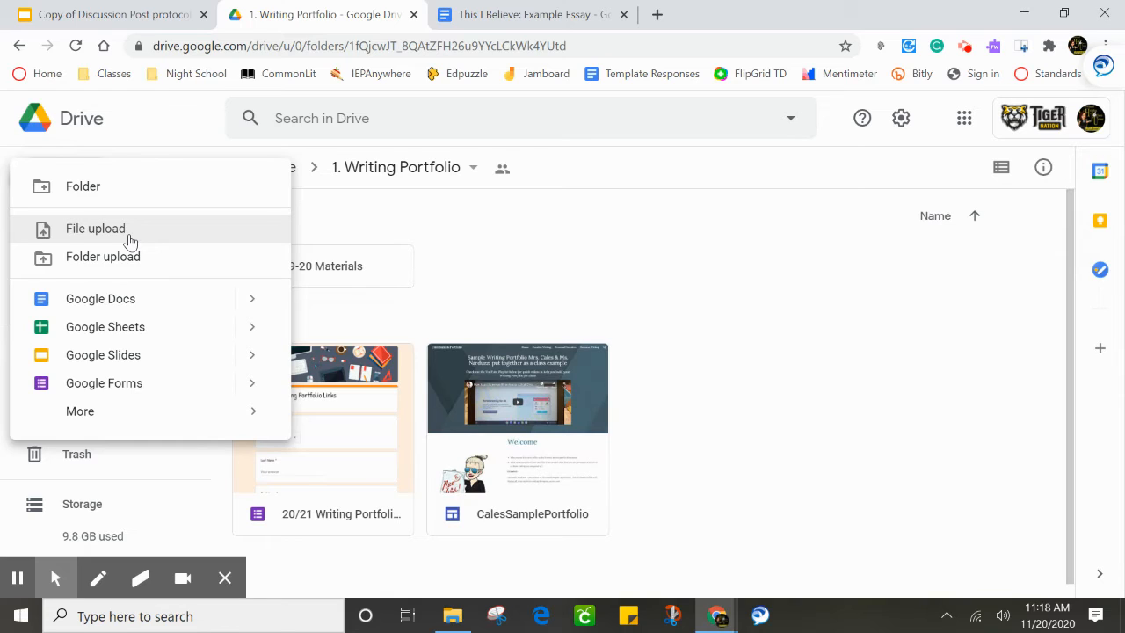
{"action": "left_click", "coordinate": [95, 229]}
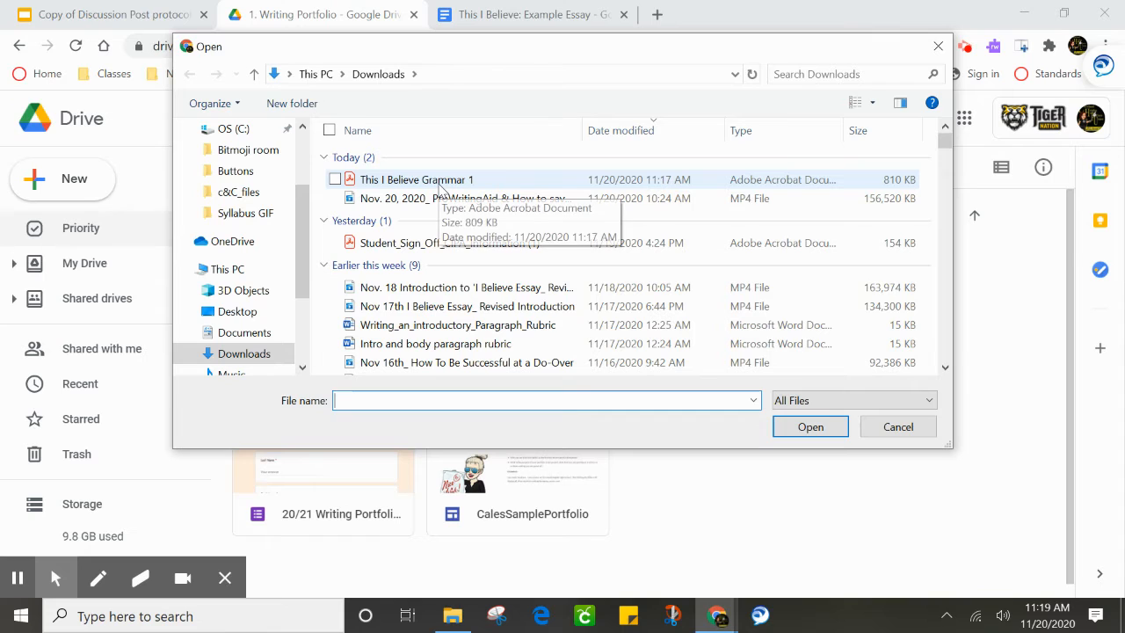
{"action": "left_click", "coordinate": [438, 184]}
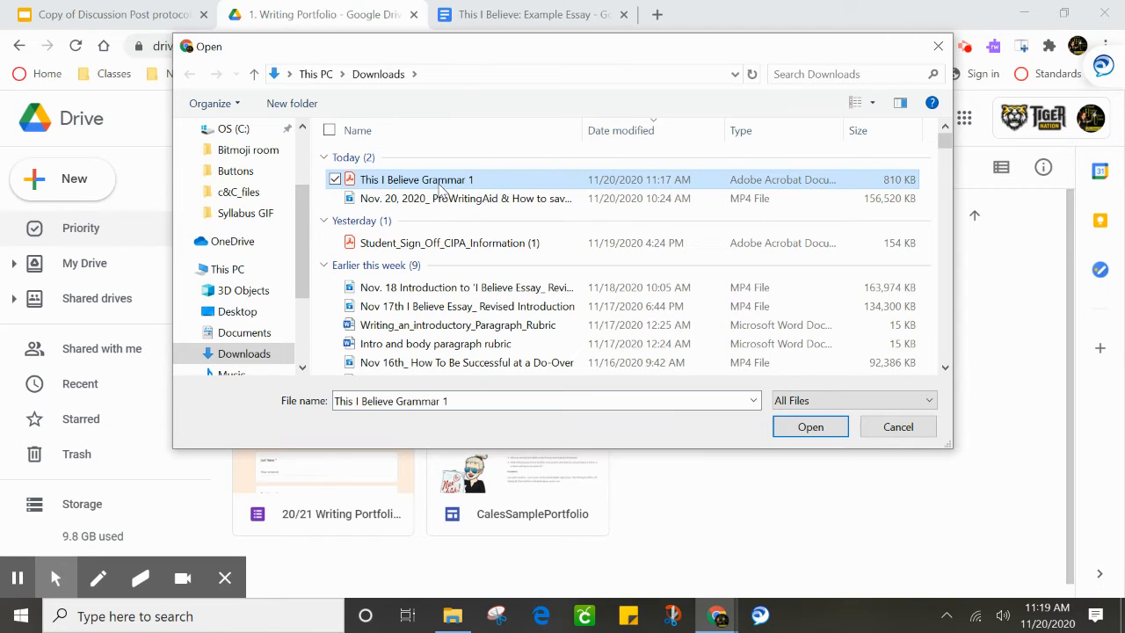
{"action": "left_click", "coordinate": [811, 427]}
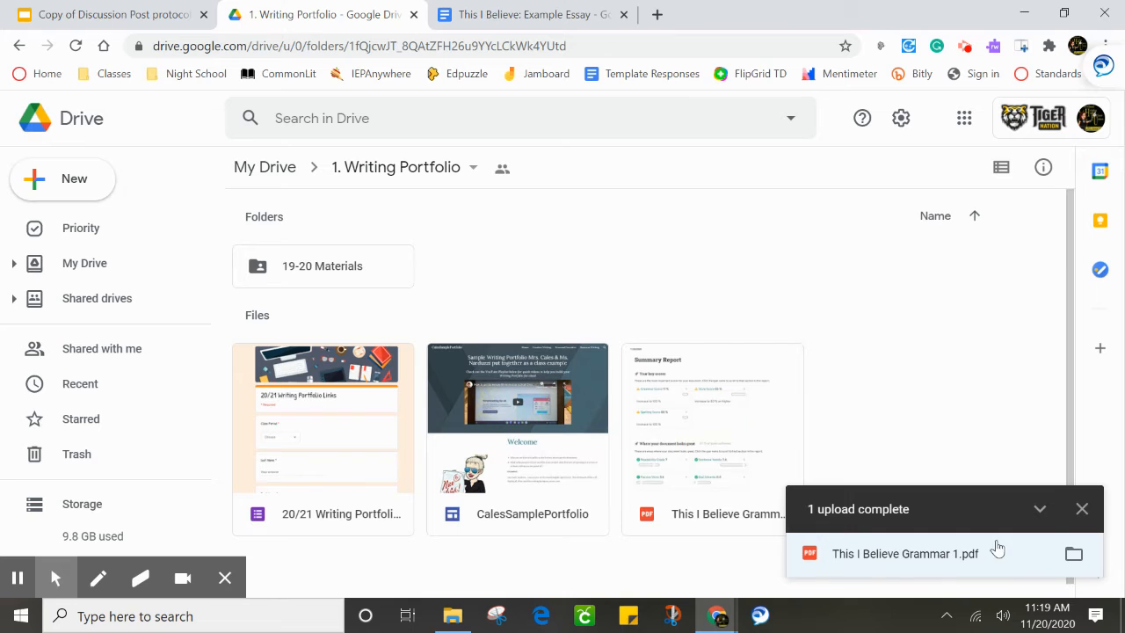
{"action": "left_click", "coordinate": [1082, 508]}
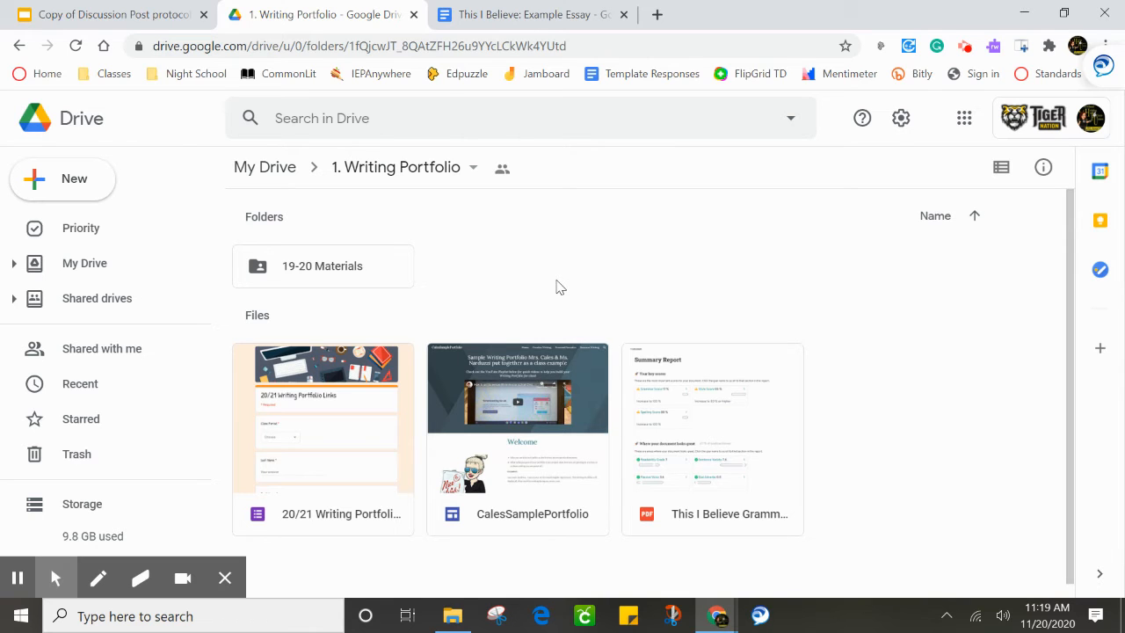
- Return to the essay's Summary report and review the key scores, achieved goals, areas to improve and grammar issues table
{"action": "left_click", "coordinate": [532, 27]}
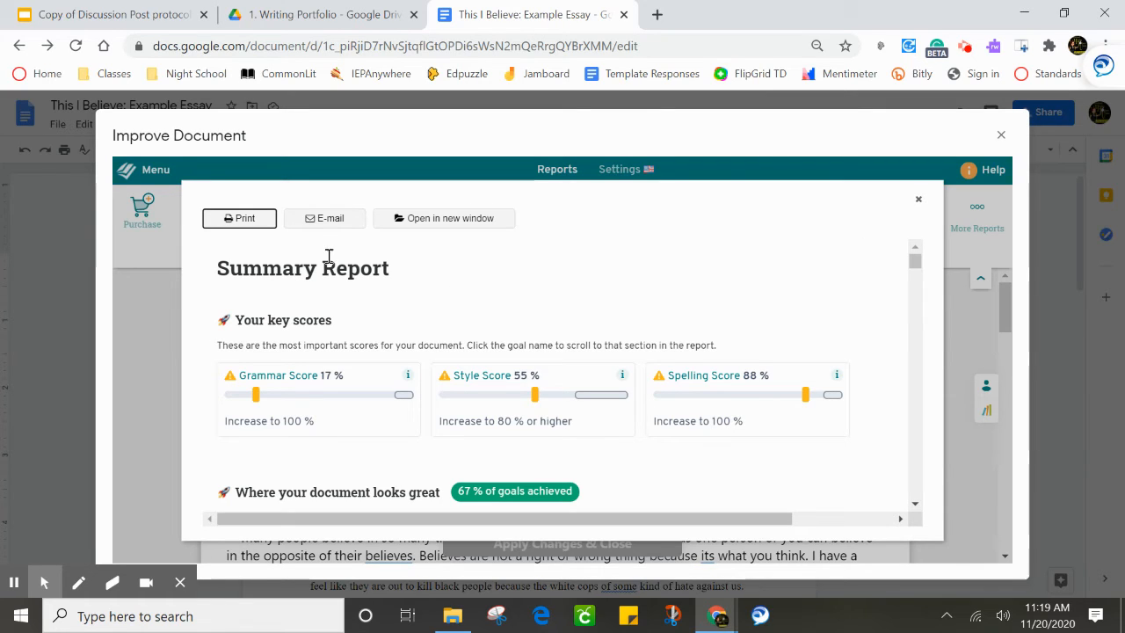
{"action": "left_click", "coordinate": [917, 264]}
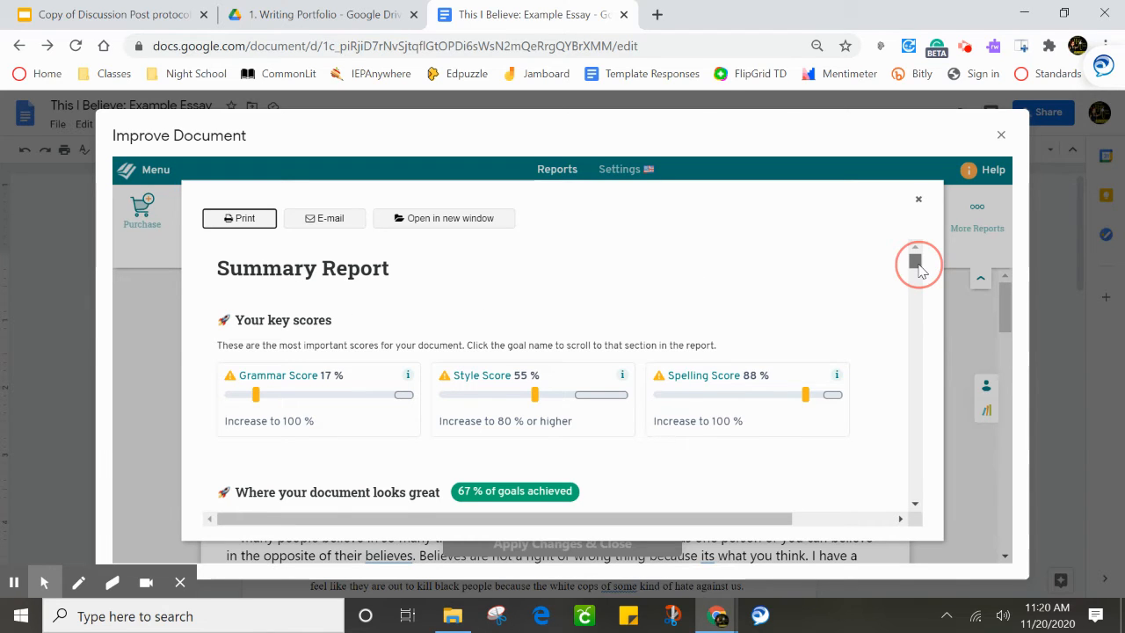
{"action": "left_click_drag", "start_coordinate": [918, 263], "coordinate": [914, 274]}
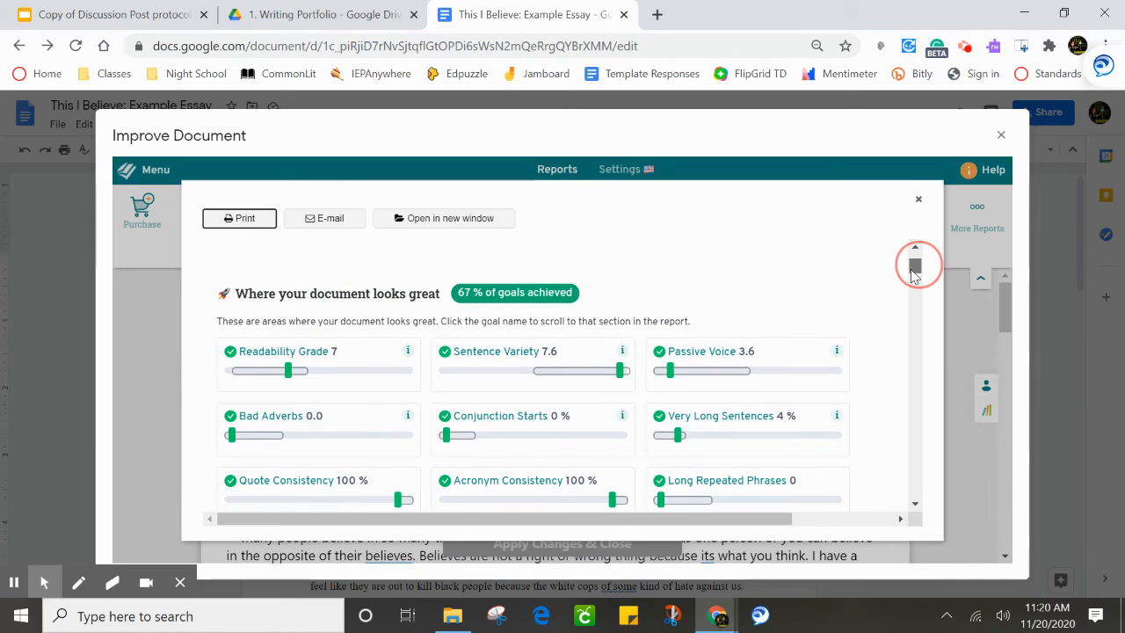
{"action": "left_click_drag", "start_coordinate": [914, 274], "coordinate": [910, 285]}
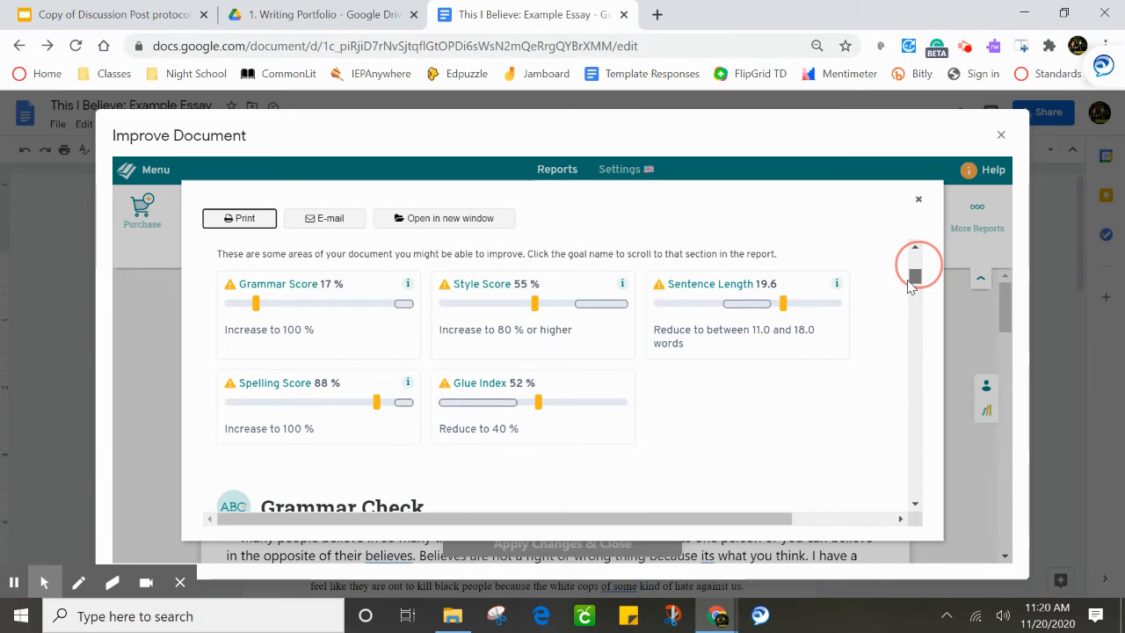
{"action": "left_click_drag", "start_coordinate": [911, 285], "coordinate": [908, 293]}
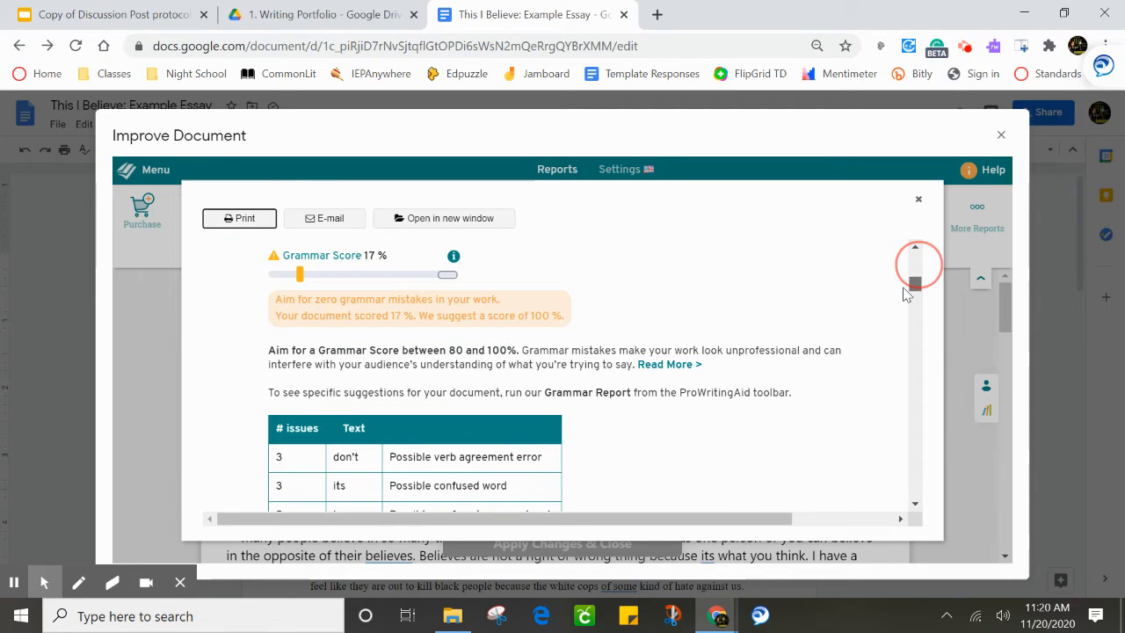
{"action": "left_click_drag", "start_coordinate": [903, 290], "coordinate": [904, 292]}
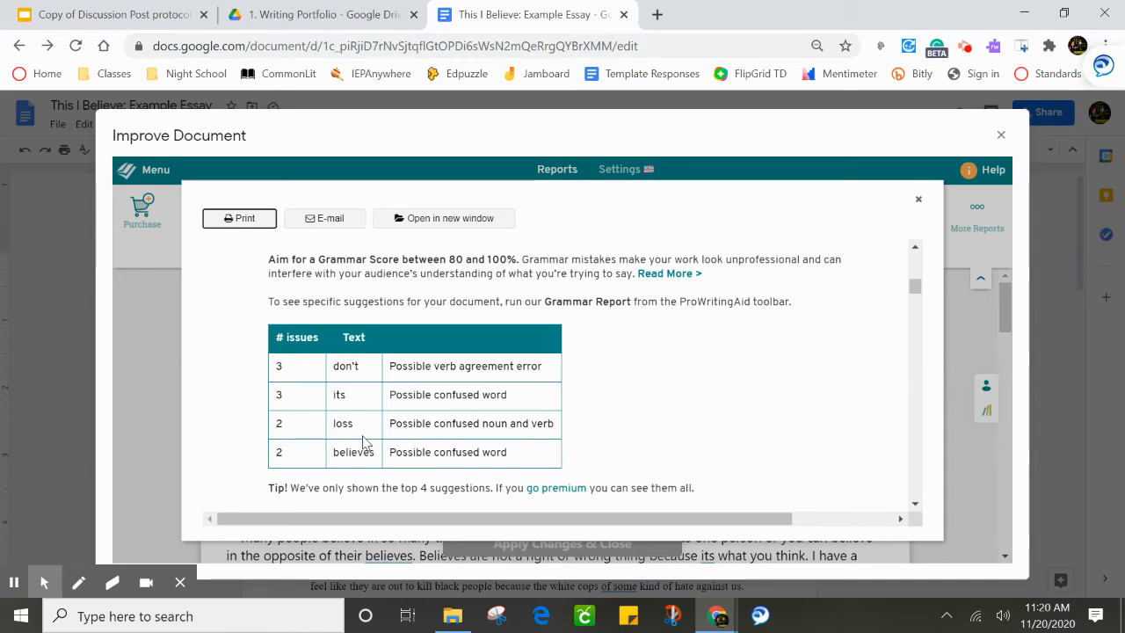
{"action": "left_click", "coordinate": [43, 583]}
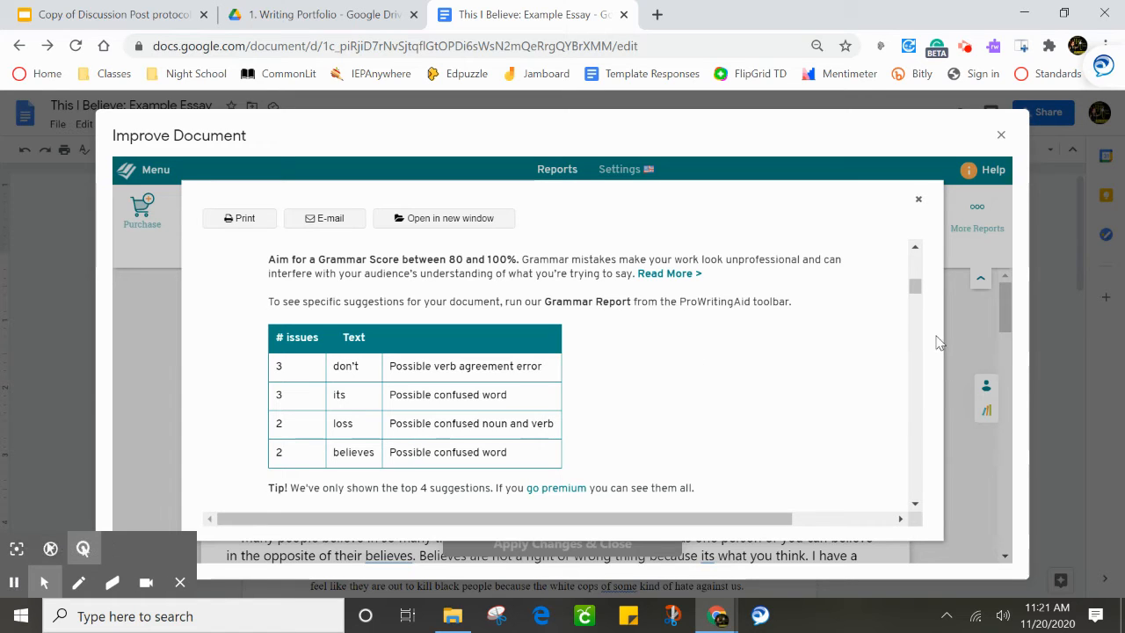
- Review the spelling, style and sentence length sections of the Summary report and close the report
{"action": "left_click", "coordinate": [916, 287]}
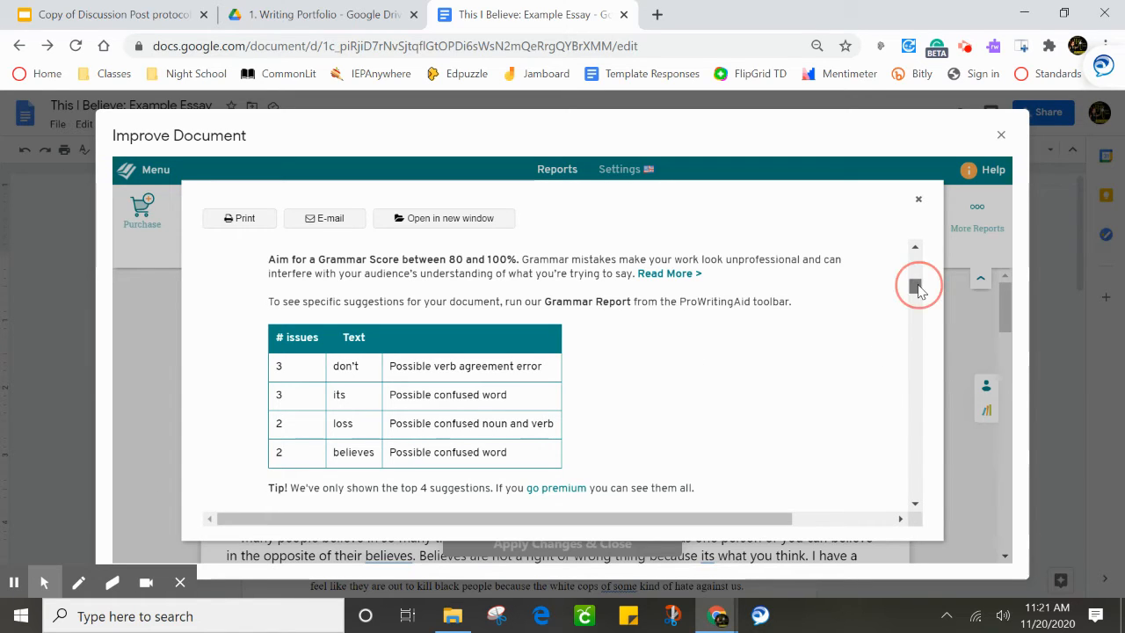
{"action": "scroll", "coordinate": [915, 286], "scroll_direction": "down", "scroll_amount": 1}
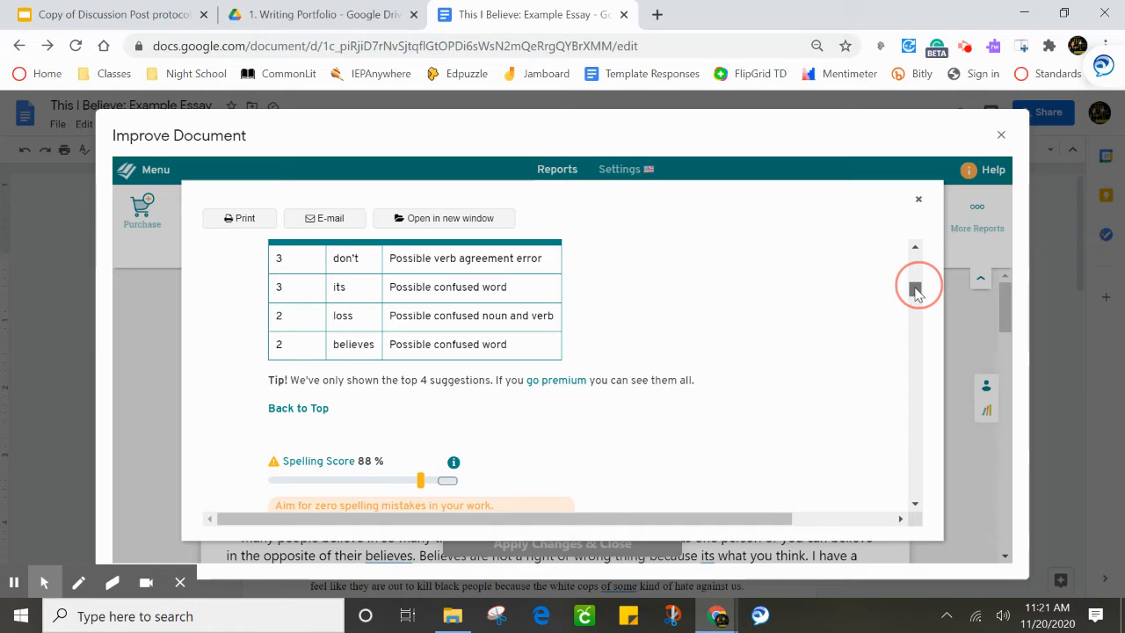
{"action": "left_click_drag", "start_coordinate": [916, 290], "coordinate": [909, 308]}
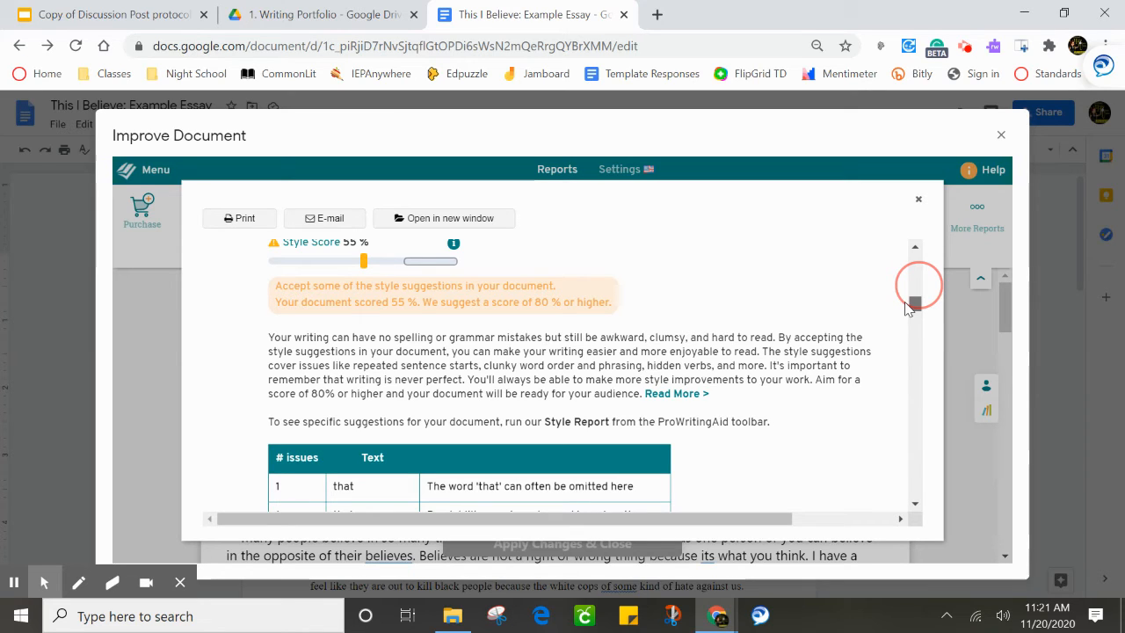
{"action": "left_click_drag", "start_coordinate": [909, 307], "coordinate": [904, 312]}
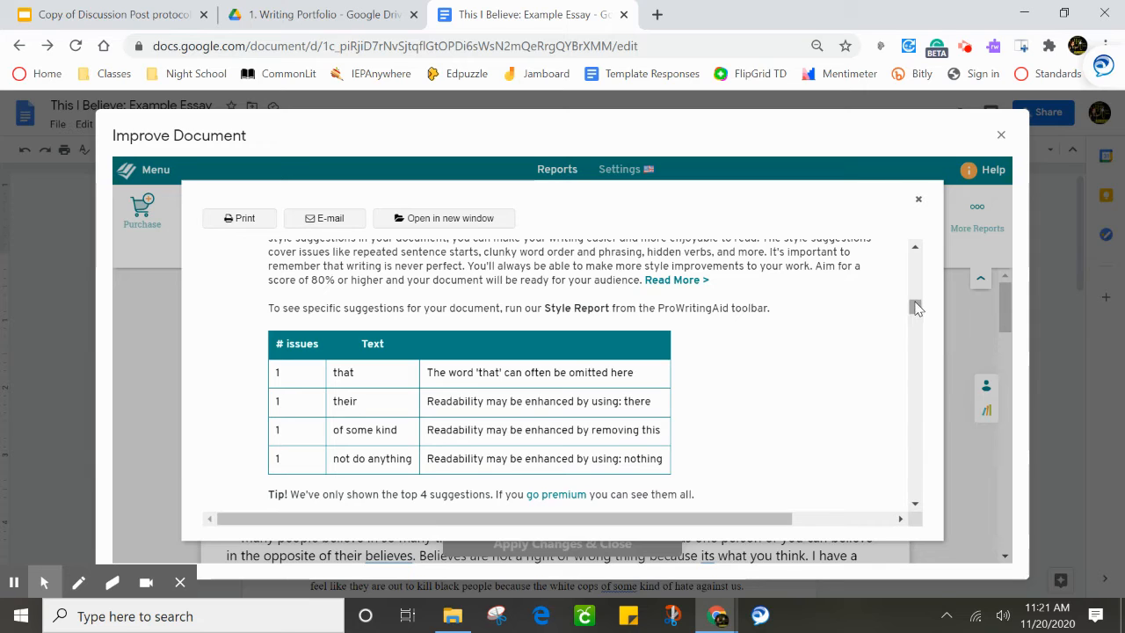
{"action": "left_click_drag", "start_coordinate": [915, 305], "coordinate": [911, 355]}
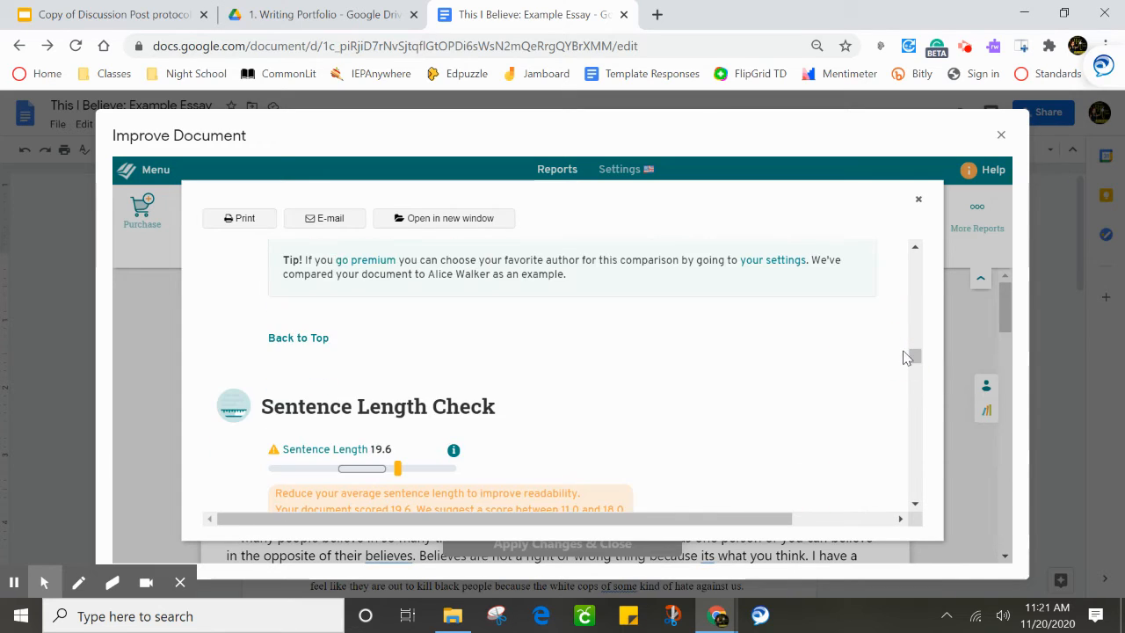
{"action": "left_click", "coordinate": [918, 203]}
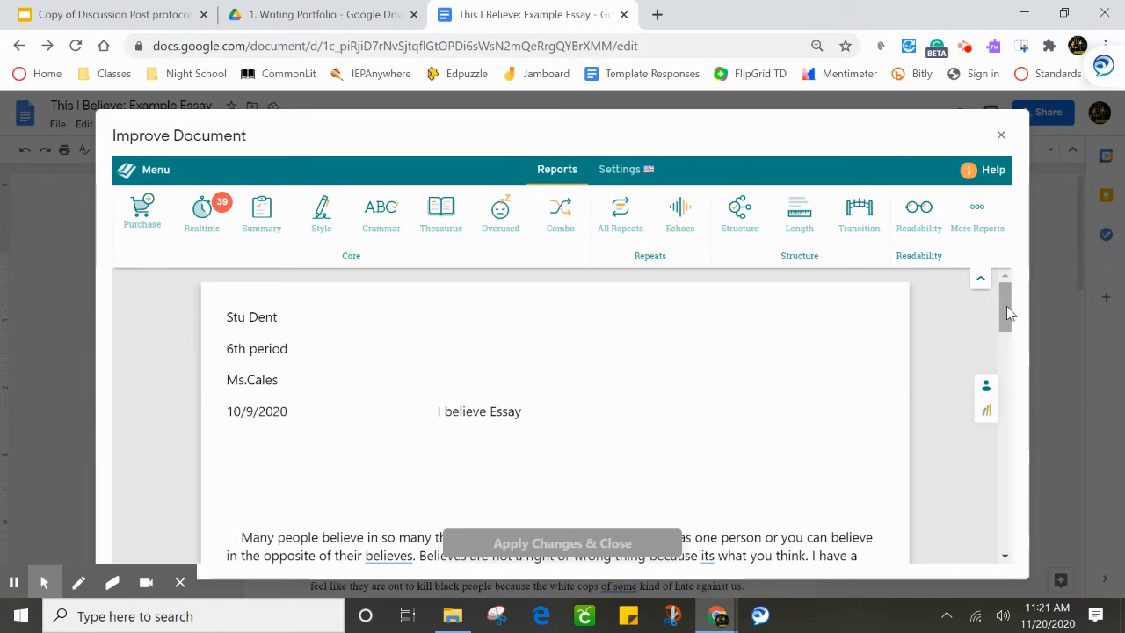
- Capitalize "believe" in the essay title so that it reads "I Believe Essay"
{"action": "left_click_drag", "start_coordinate": [1008, 313], "coordinate": [1008, 319]}
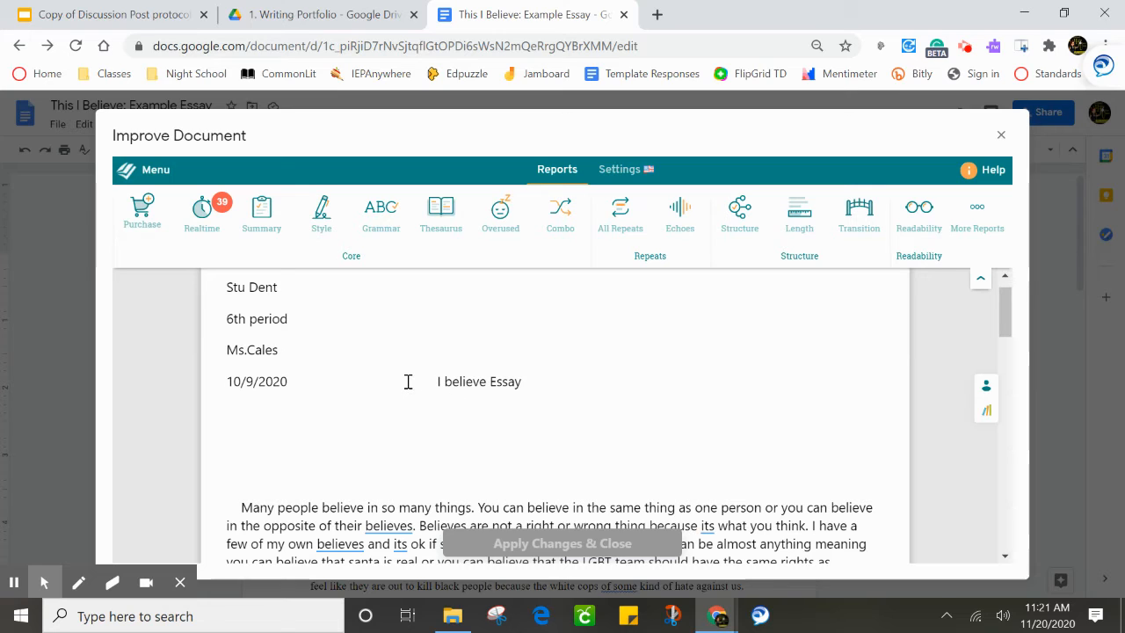
{"action": "left_click_drag", "start_coordinate": [408, 382], "coordinate": [530, 388]}
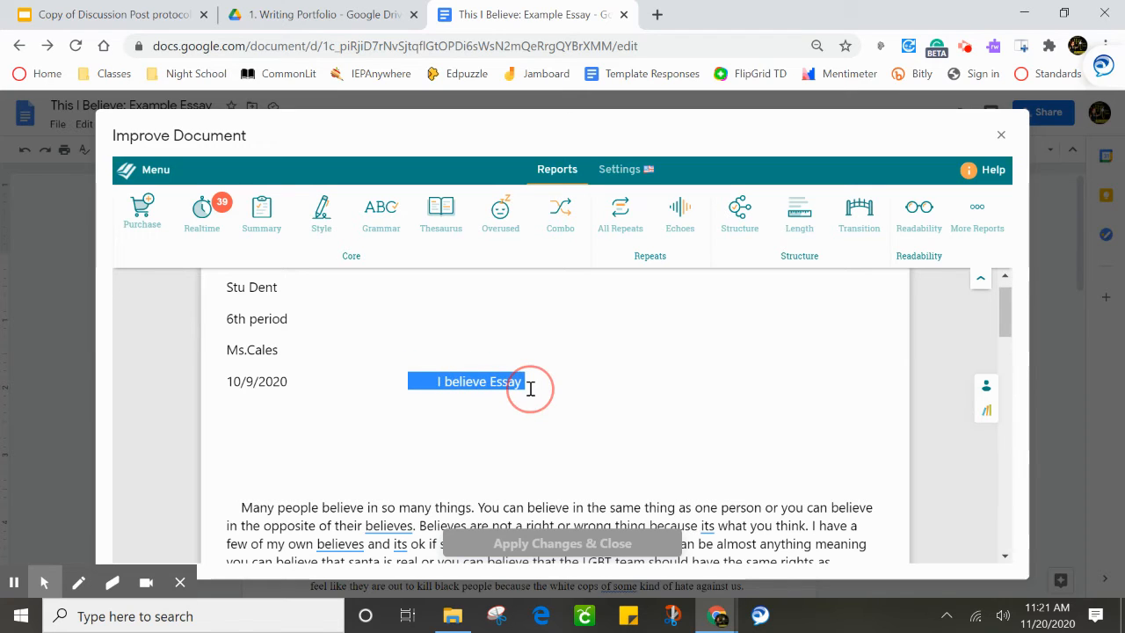
{"action": "left_click", "coordinate": [504, 411]}
{"action": "left_click", "coordinate": [451, 381]}
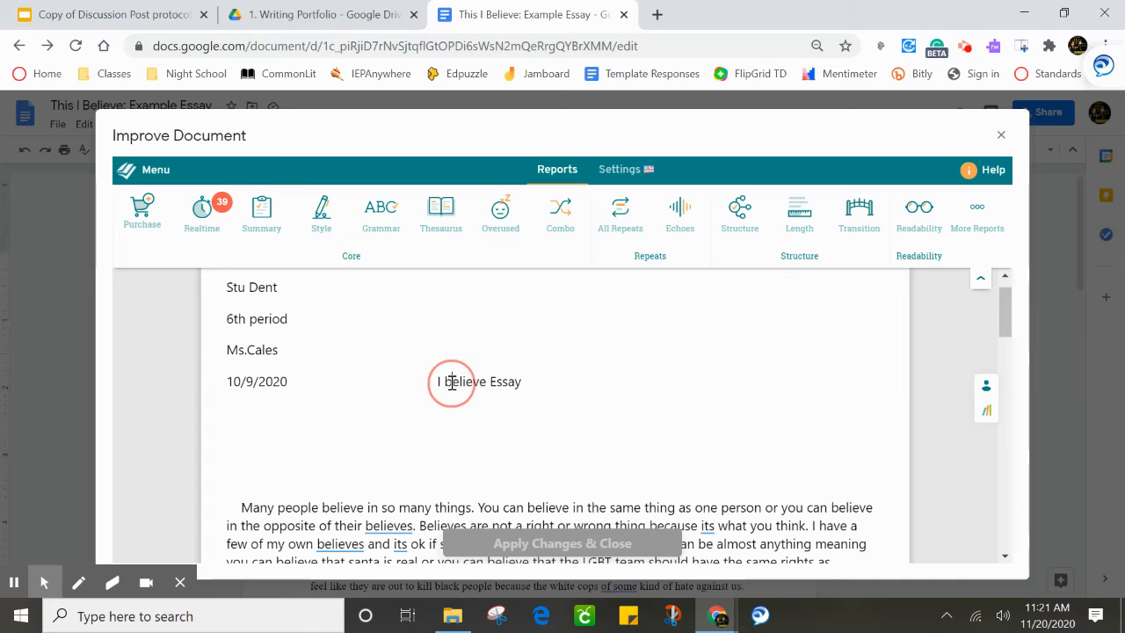
{"action": "left_click_drag", "start_coordinate": [451, 381], "coordinate": [447, 383]}
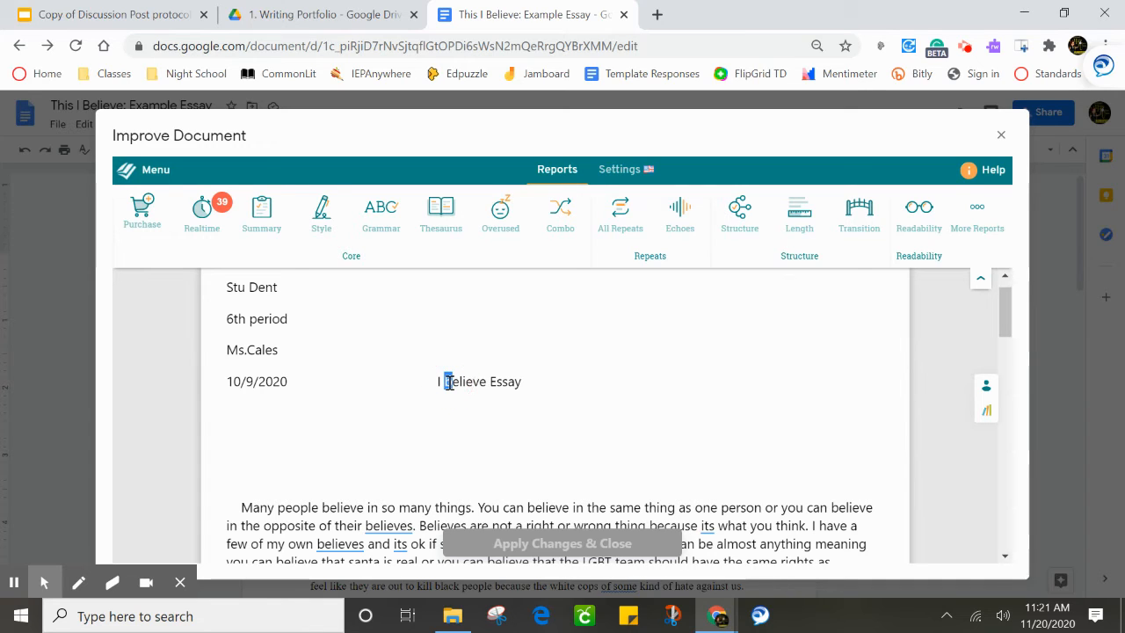
{"action": "type", "text": "B"}
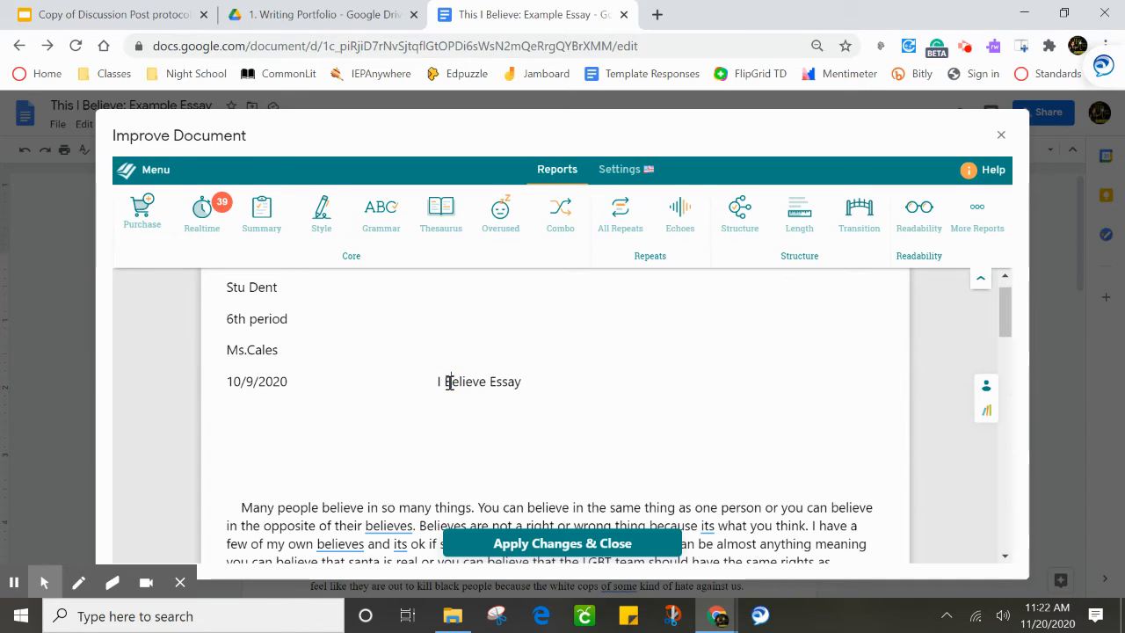
{"action": "left_click", "coordinate": [686, 465]}
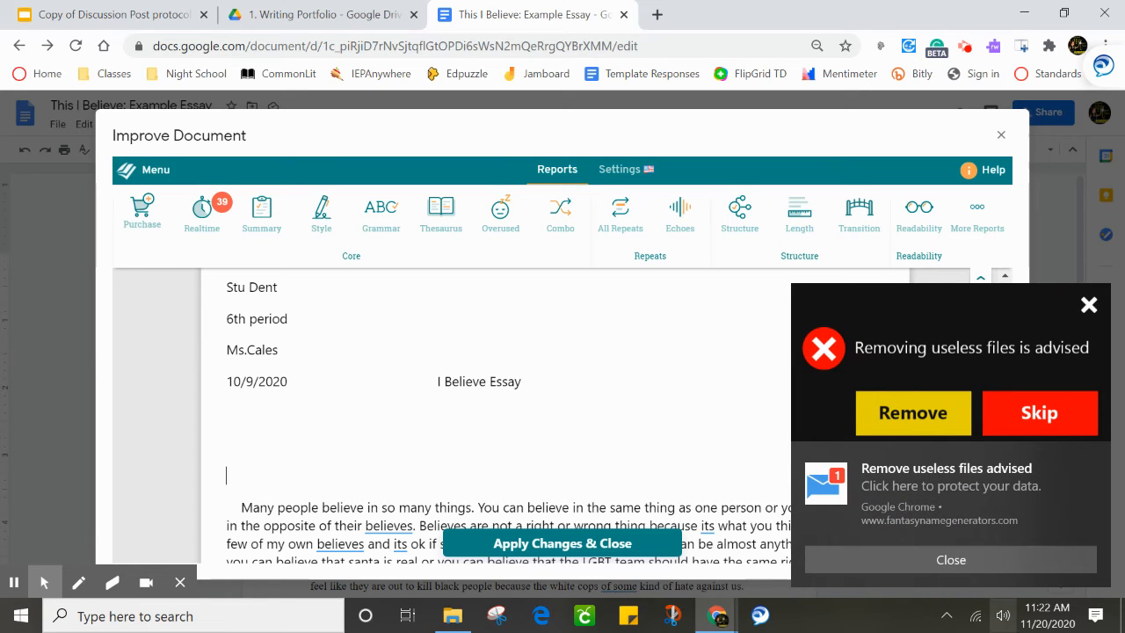
- Clear all Windows notifications and return to the essay text
{"action": "left_click", "coordinate": [1095, 616]}
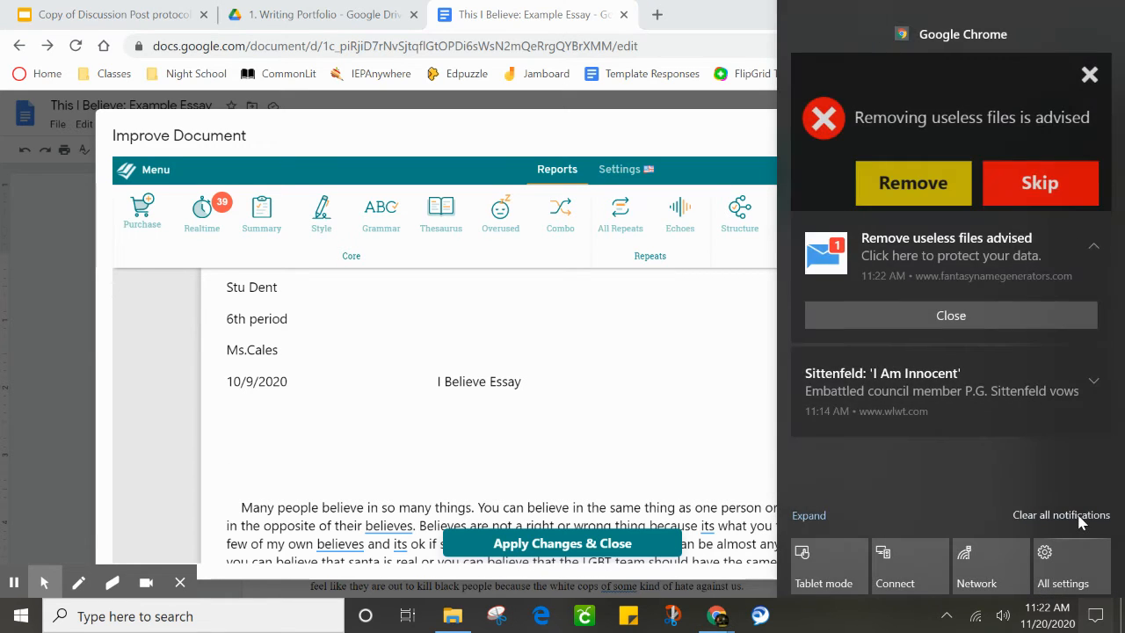
{"action": "left_click", "coordinate": [1080, 515]}
{"action": "left_click", "coordinate": [728, 469]}
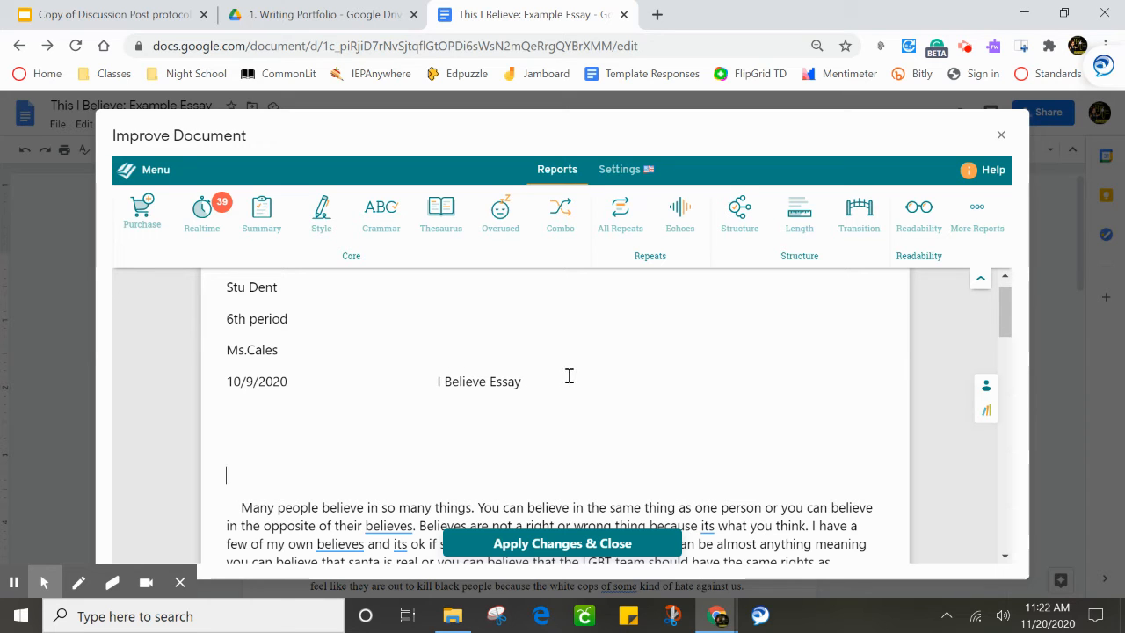
- Look over the underlined issues in the essay's body paragraphs, including the suggestion for the first flagged "believes"
{"action": "left_click_drag", "start_coordinate": [1009, 326], "coordinate": [1006, 355]}
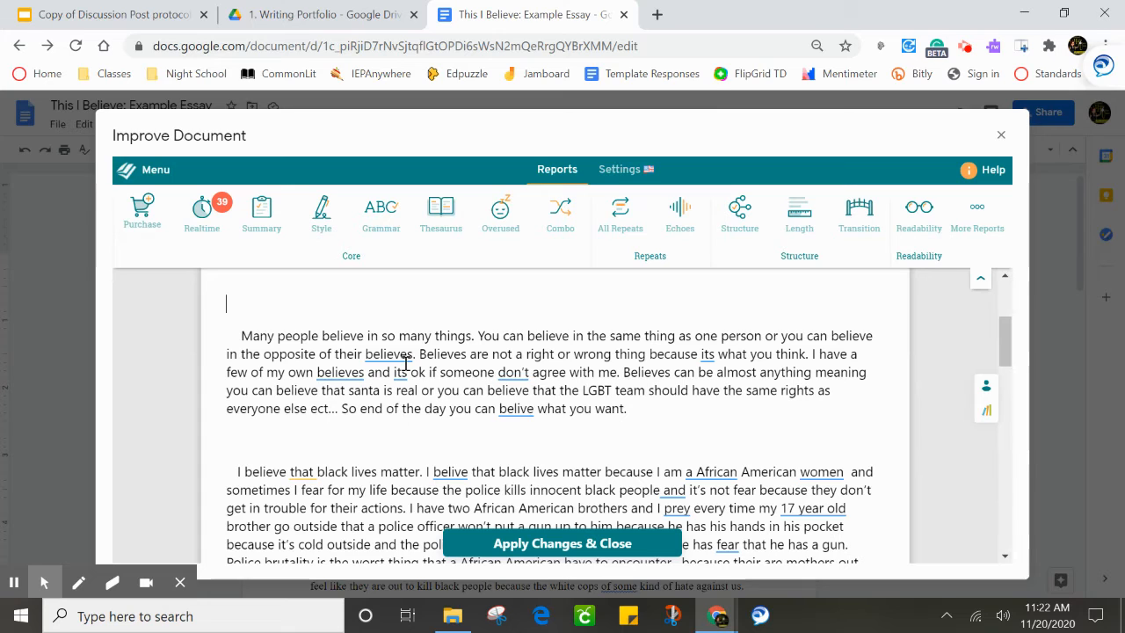
{"action": "mouse_move", "coordinate": [406, 363]}
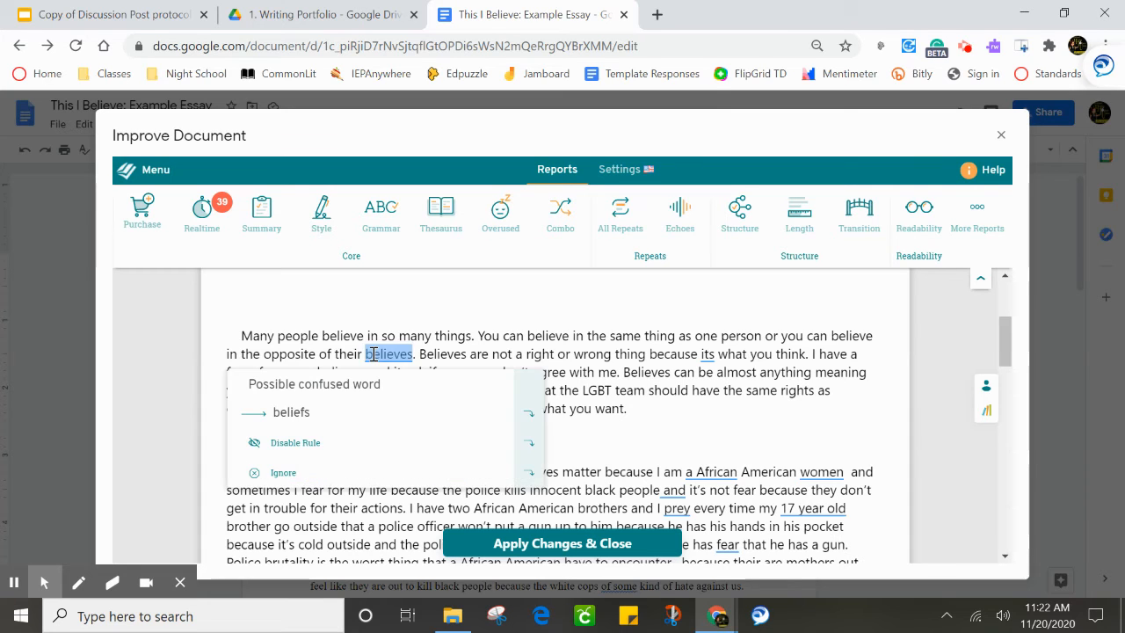
{"action": "left_click", "coordinate": [737, 437]}
{"action": "left_click", "coordinate": [1007, 351]}
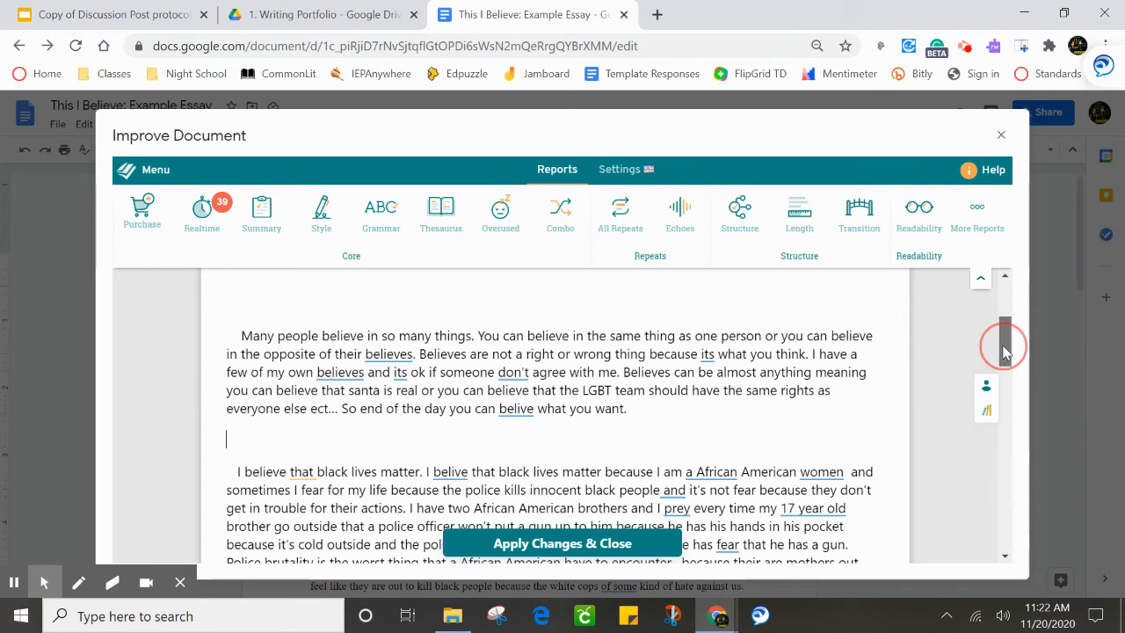
{"action": "left_click_drag", "start_coordinate": [1007, 351], "coordinate": [1011, 380]}
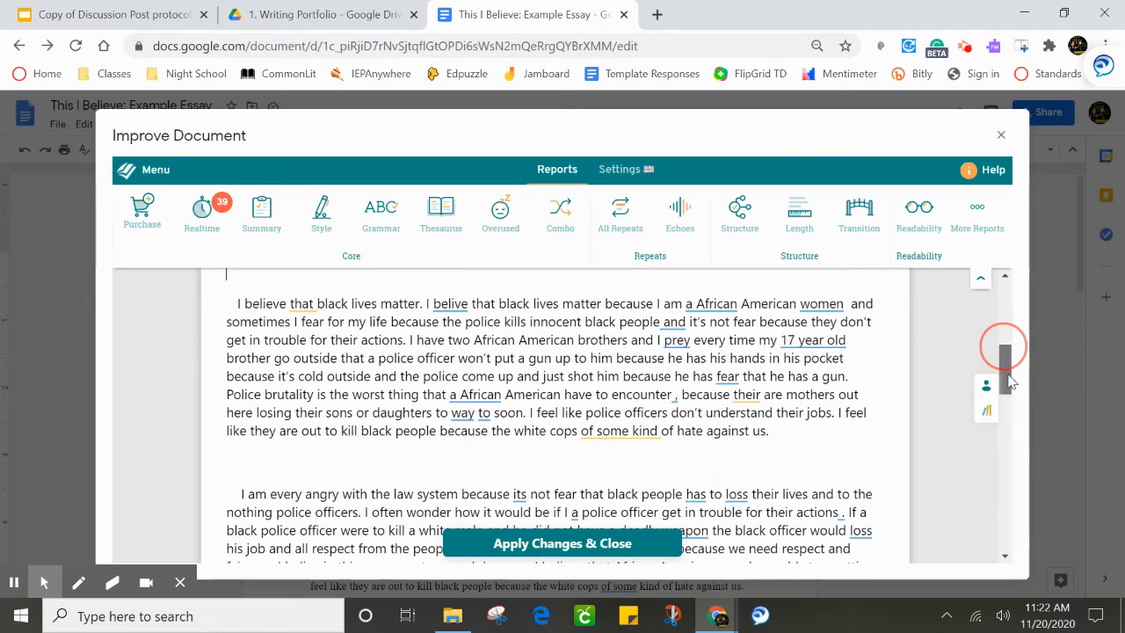
{"action": "mouse_move", "coordinate": [635, 438]}
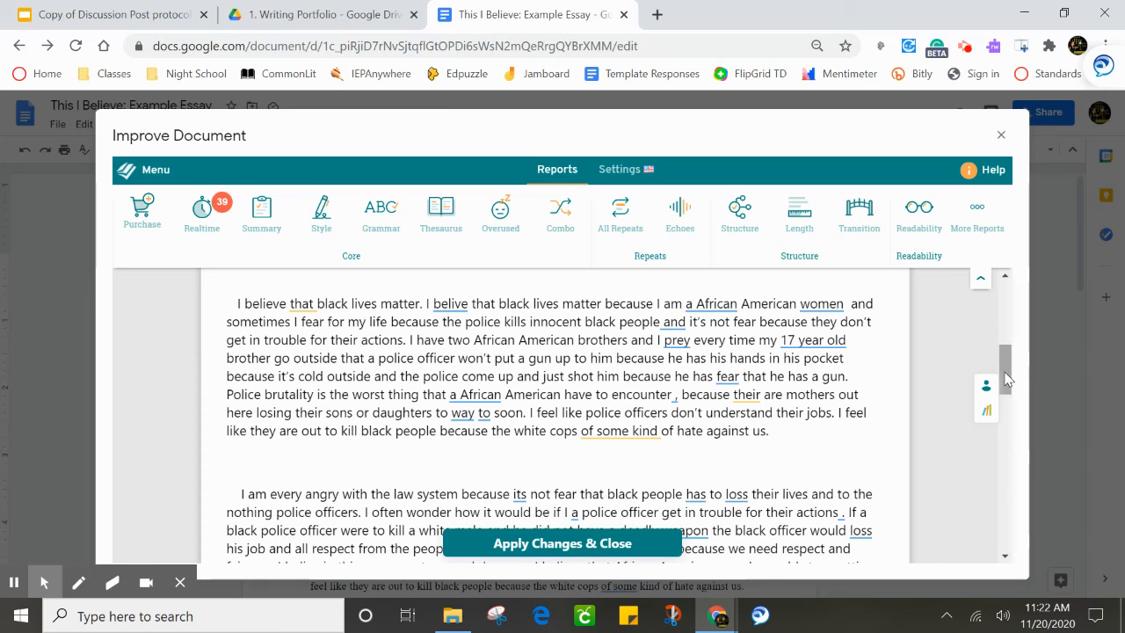
{"action": "left_click_drag", "start_coordinate": [1007, 378], "coordinate": [1006, 351]}
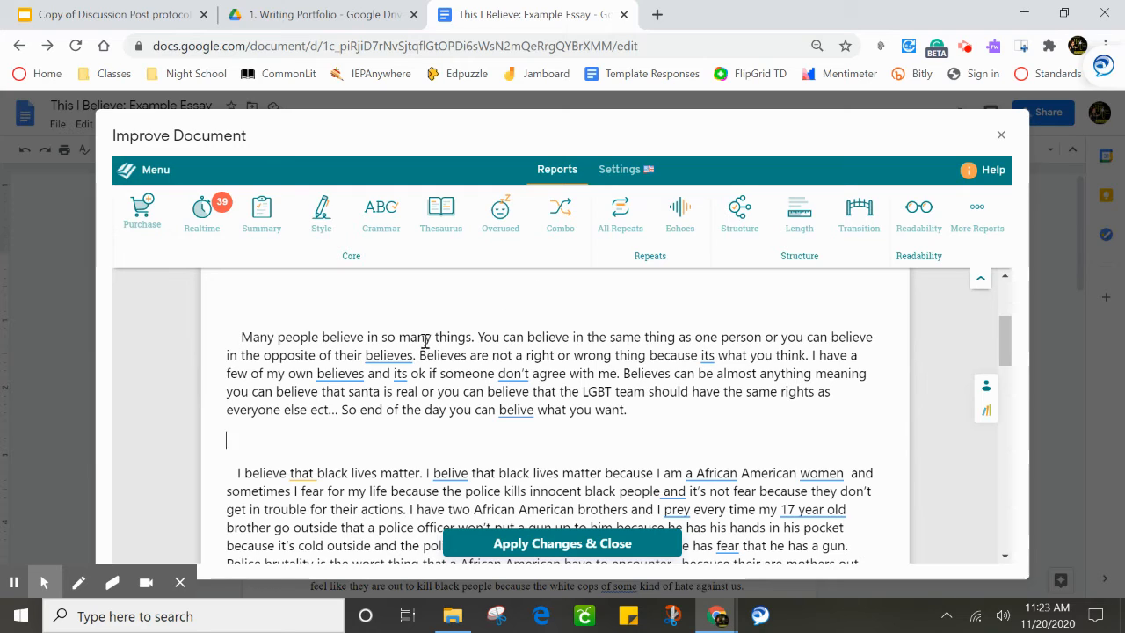
- Read the explanation of the difference between "believes" and "beliefs" for the first flagged word and close it
{"action": "left_click", "coordinate": [398, 362]}
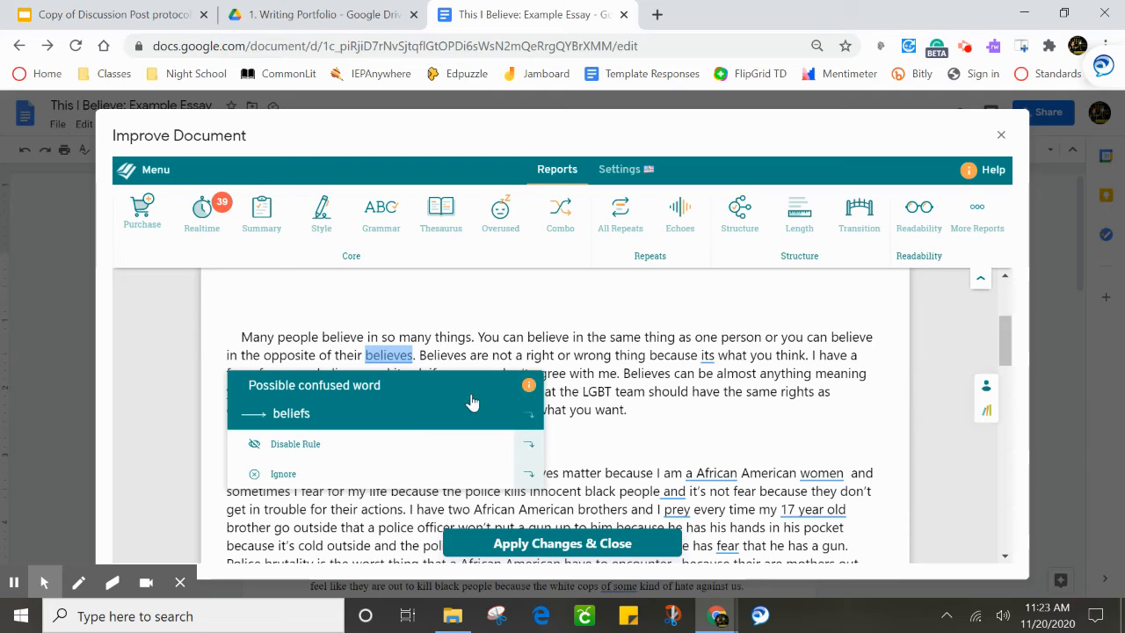
{"action": "left_click", "coordinate": [528, 394]}
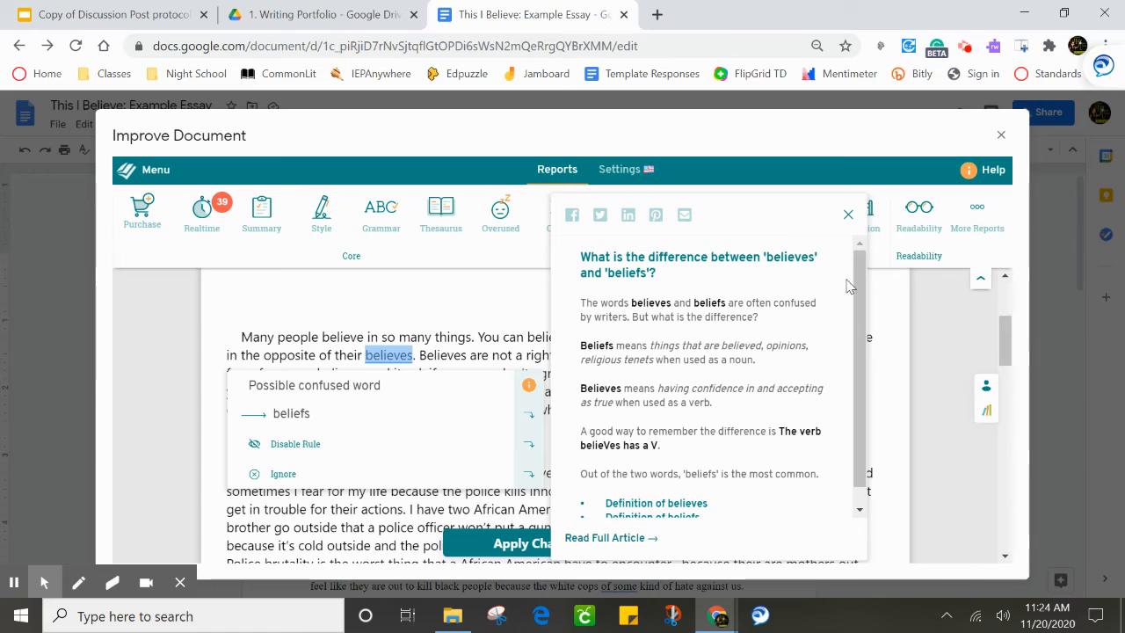
{"action": "left_click_drag", "start_coordinate": [857, 278], "coordinate": [863, 318]}
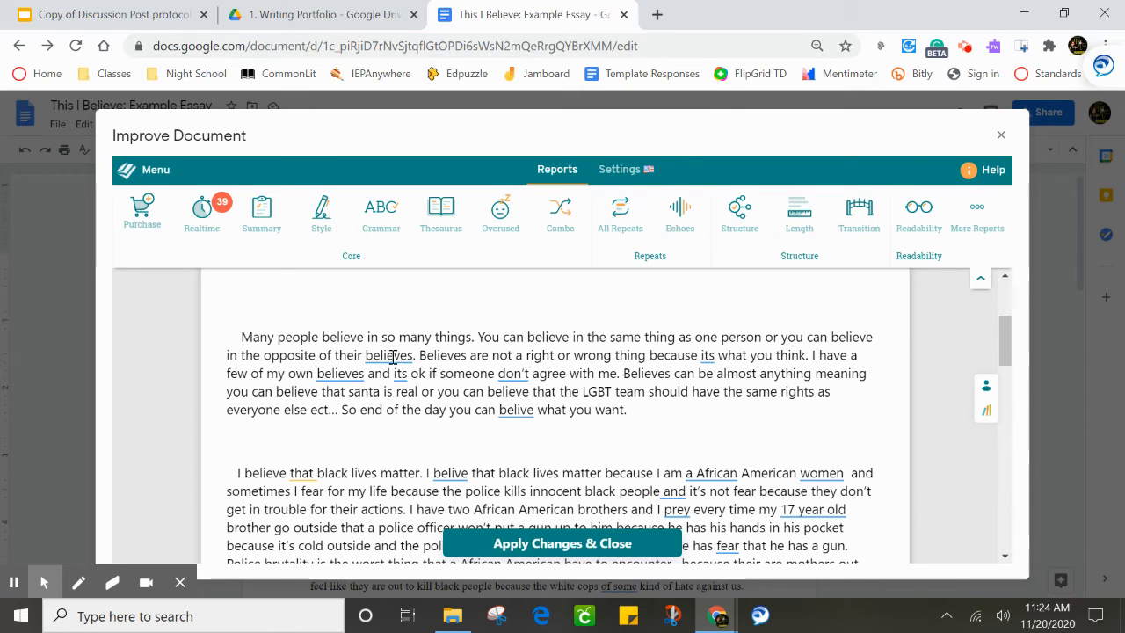
- Replace the two flagged "believes" in the opening paragraph with the suggested word "beliefs"
{"action": "mouse_move", "coordinate": [392, 356]}
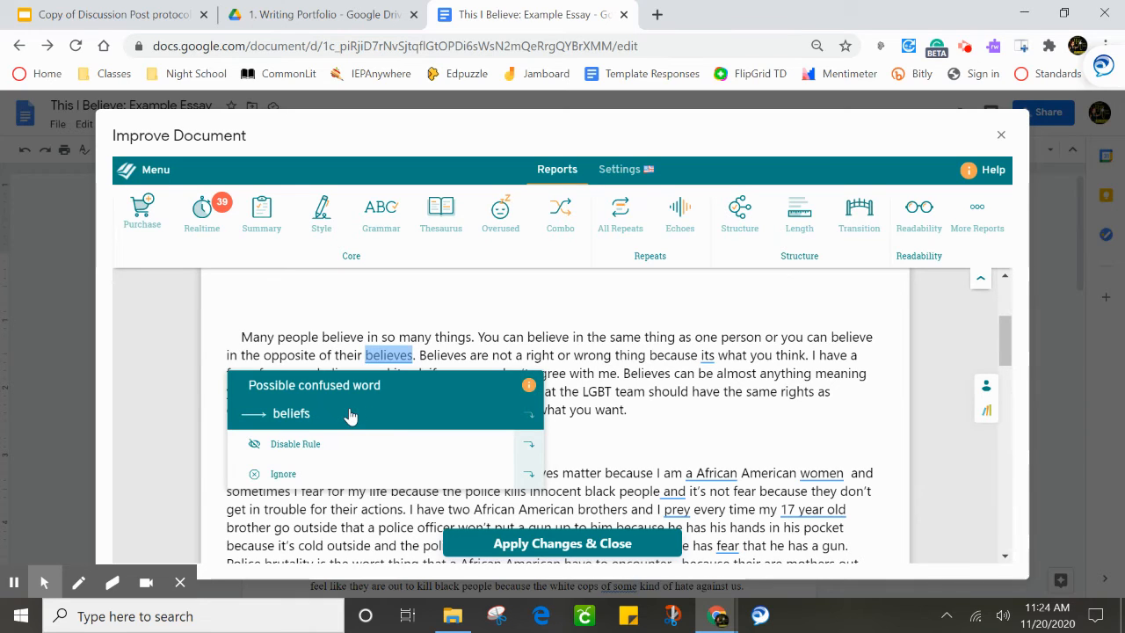
{"action": "left_click", "coordinate": [290, 415]}
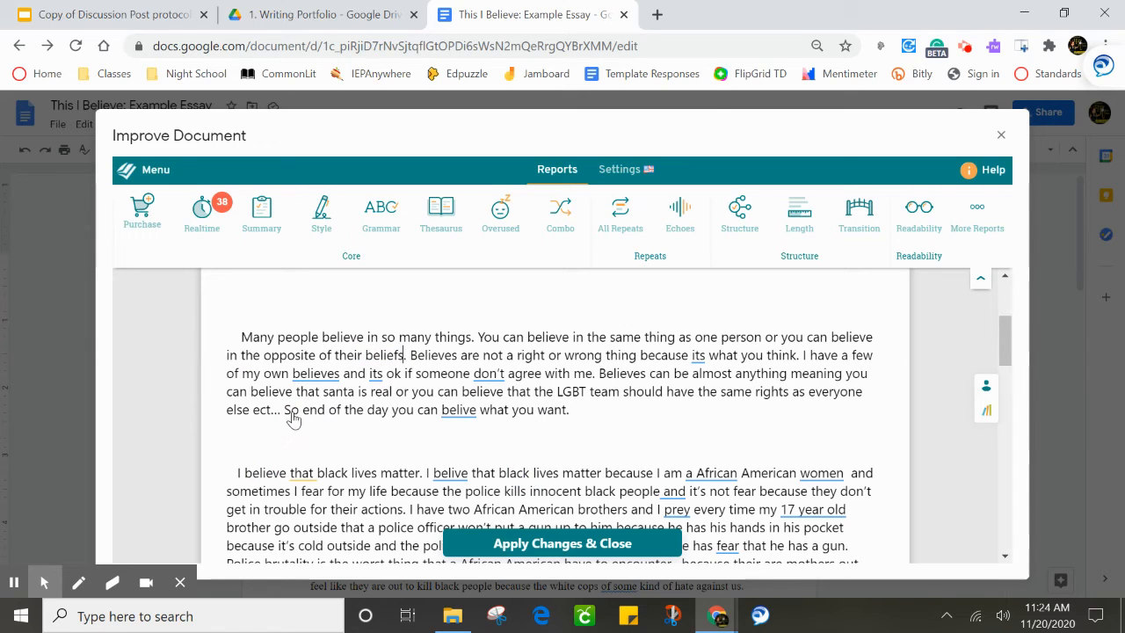
{"action": "mouse_move", "coordinate": [312, 374]}
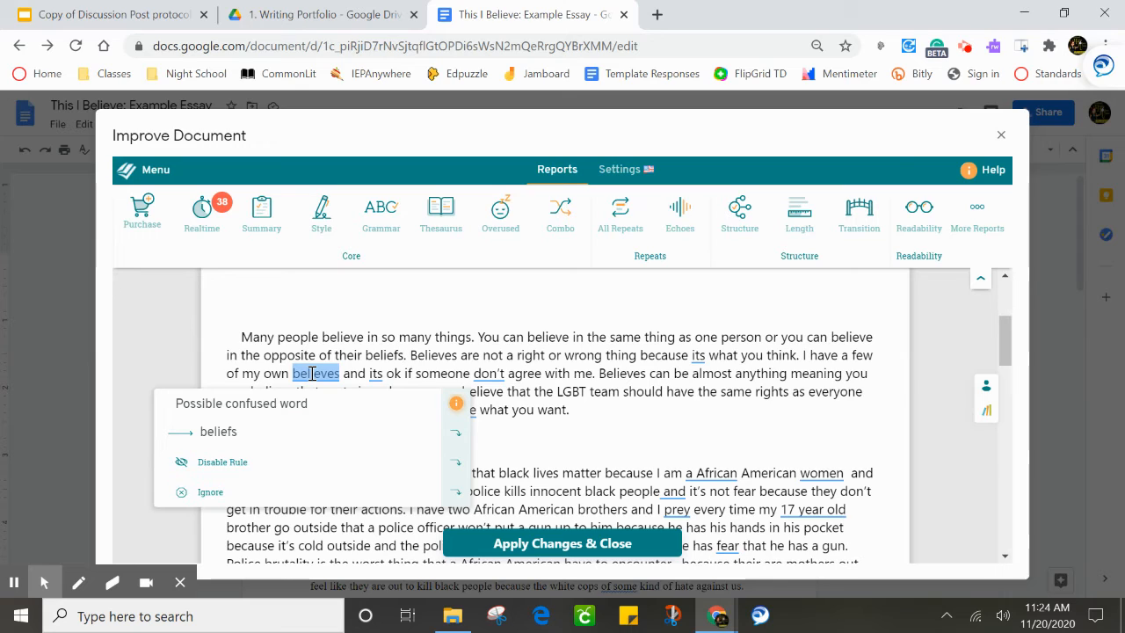
{"action": "left_click", "coordinate": [239, 436]}
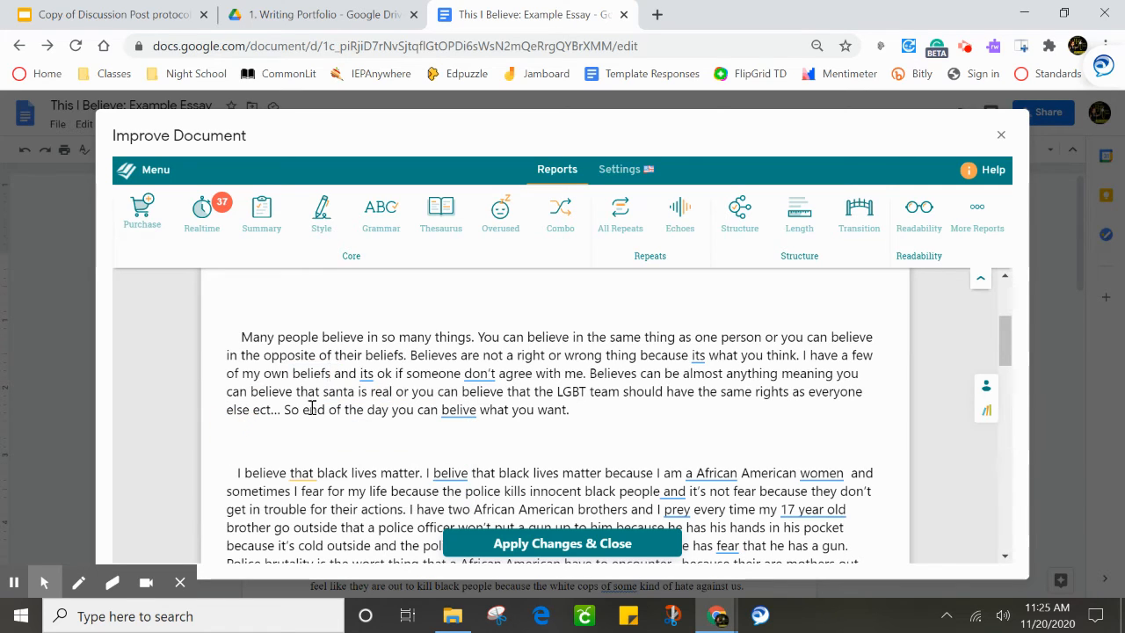
- Replace the flagged "its" before "ok" with "it's" and remove the flagged "that" from the second paragraph's first sentence
{"action": "mouse_move", "coordinate": [366, 374]}
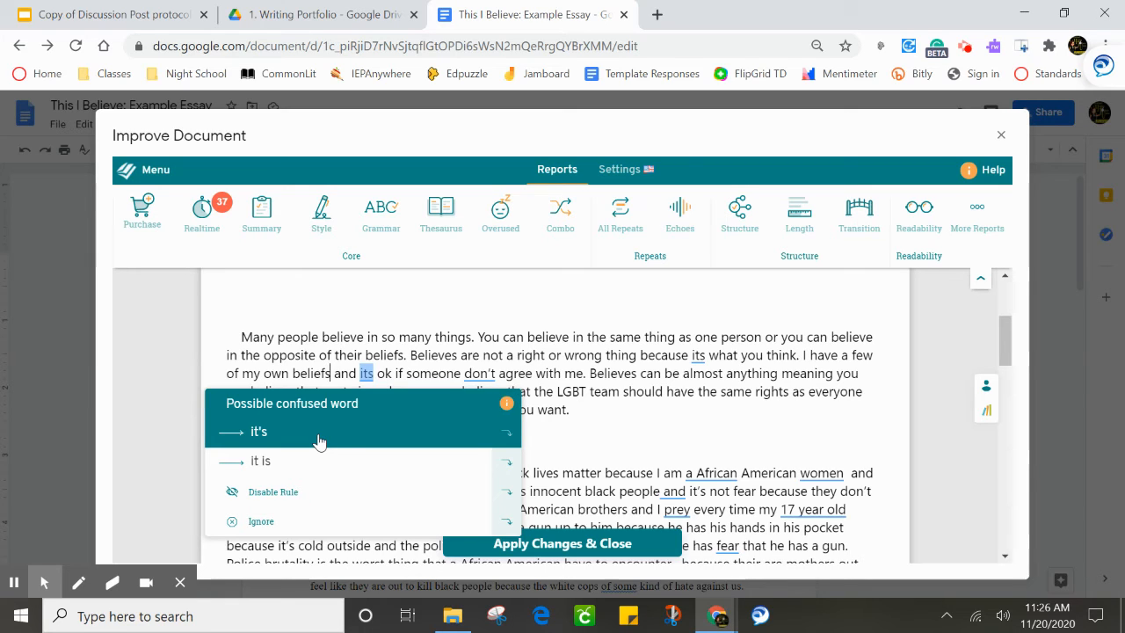
{"action": "left_click", "coordinate": [319, 433]}
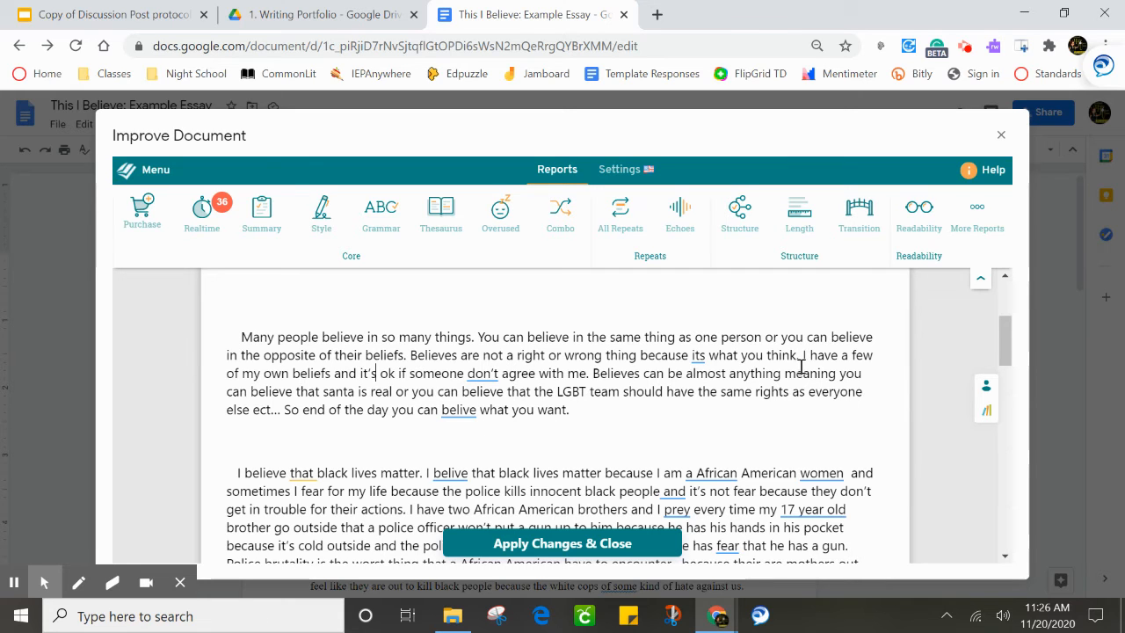
{"action": "left_click_drag", "start_coordinate": [1005, 333], "coordinate": [1004, 346]}
{"action": "mouse_move", "coordinate": [305, 393]}
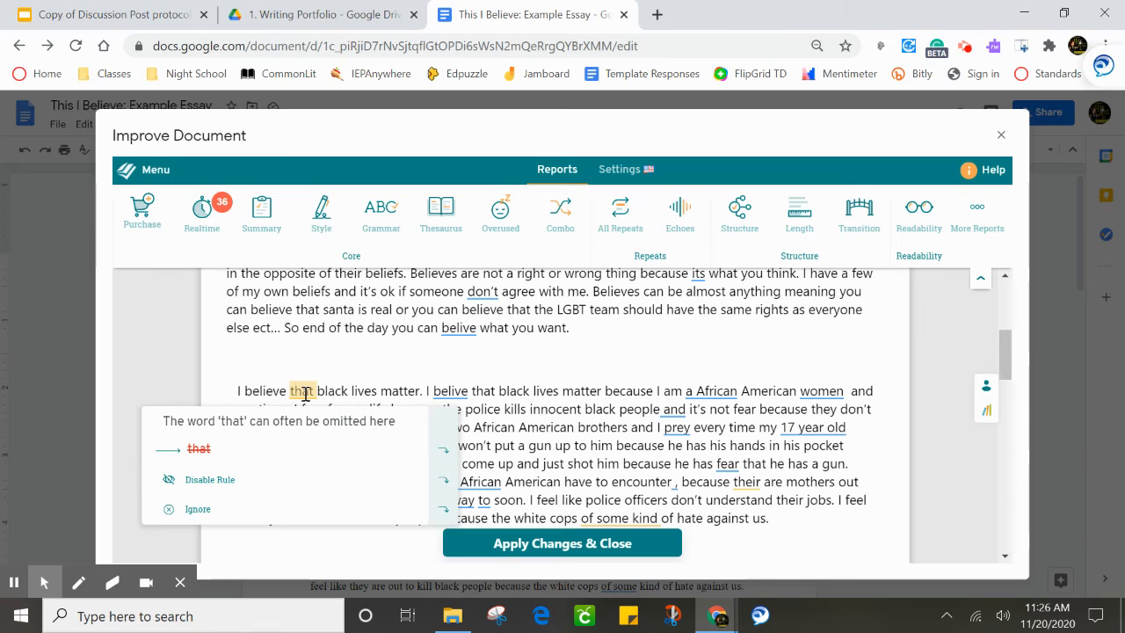
{"action": "left_click", "coordinate": [281, 433]}
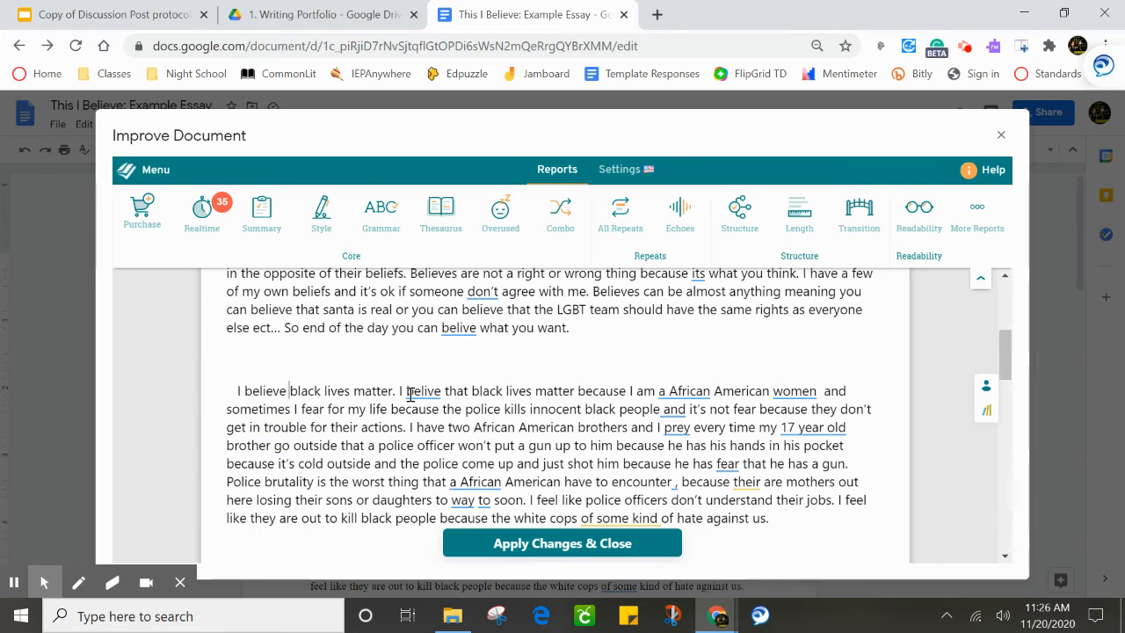
- In the second paragraph, replace "belive" with "believe" and the first flagged "a African" with "an African" using the suggestions
{"action": "mouse_move", "coordinate": [417, 393]}
{"action": "left_click", "coordinate": [411, 446]}
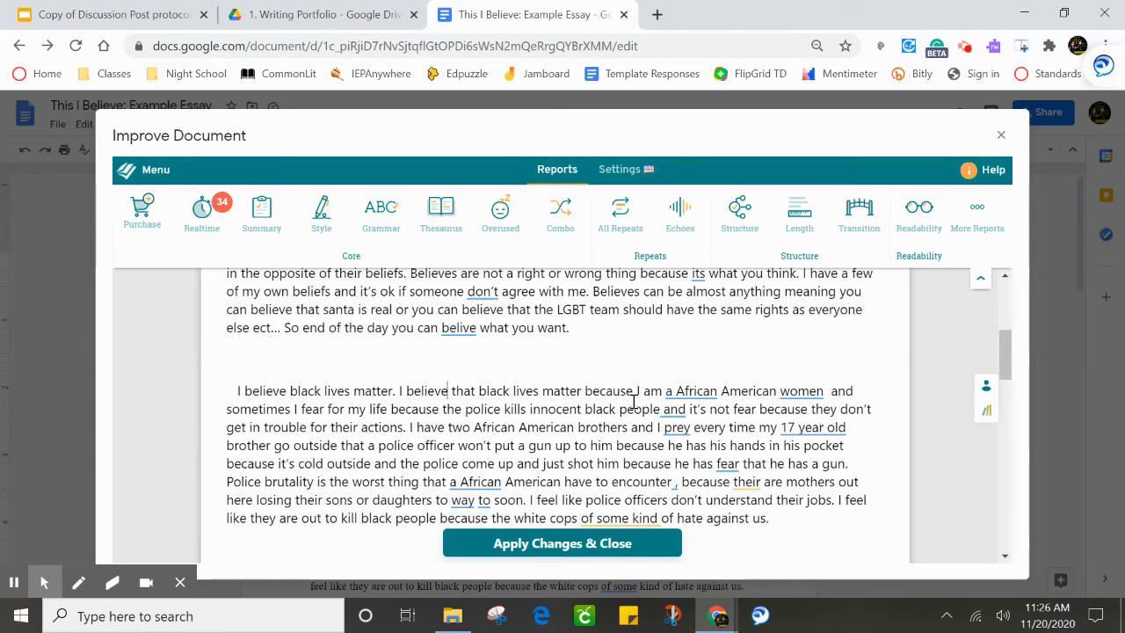
{"action": "mouse_move", "coordinate": [688, 391]}
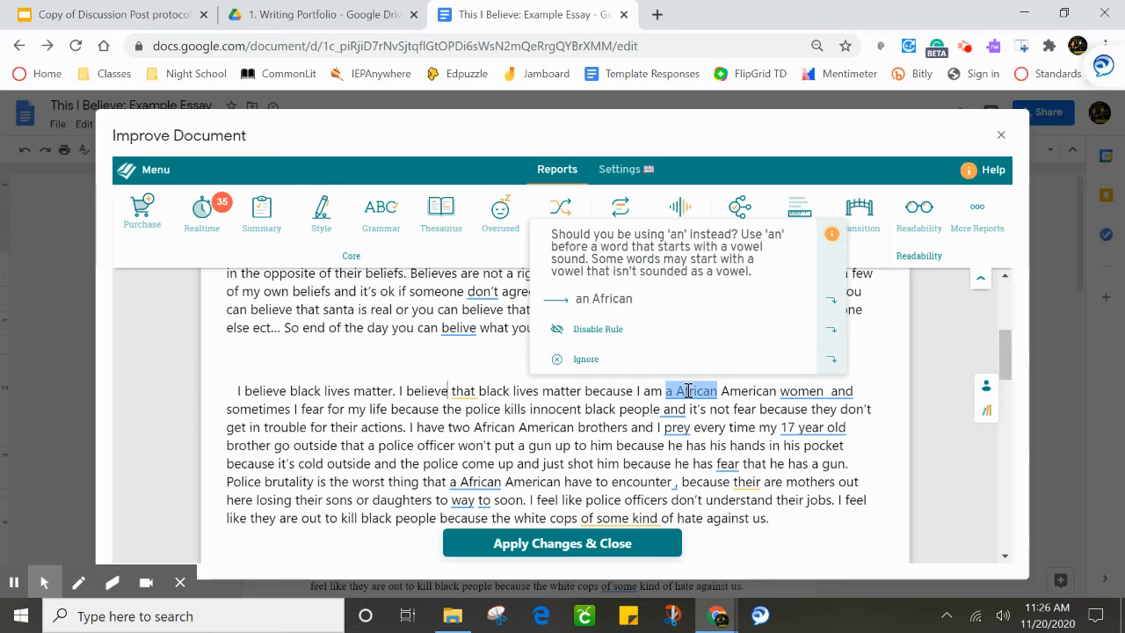
{"action": "left_click", "coordinate": [668, 302]}
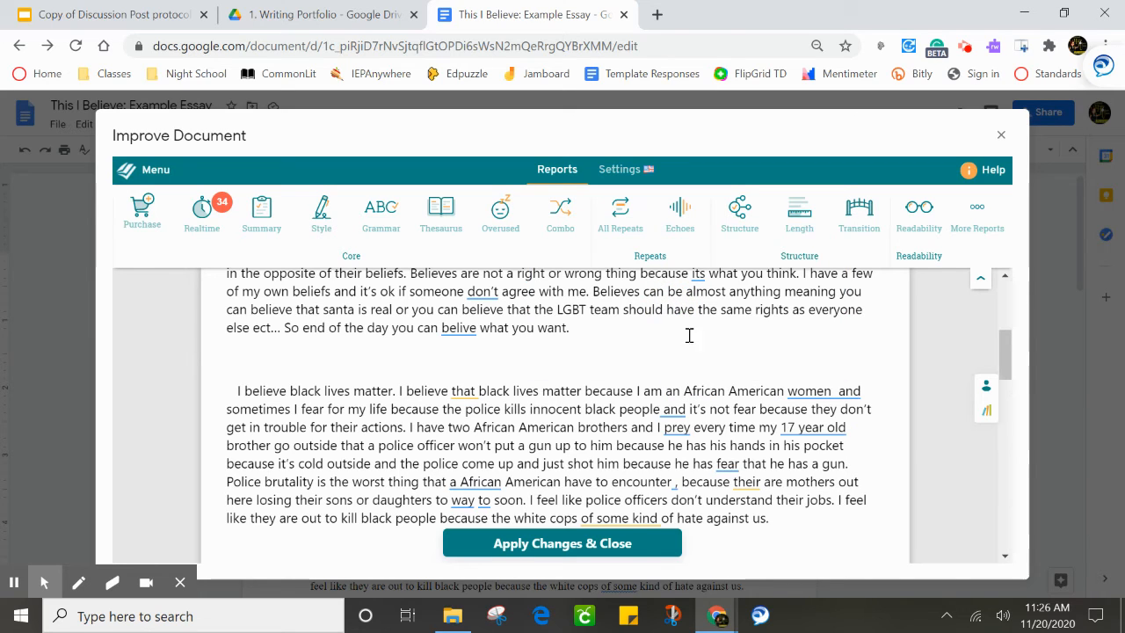
- Add the suggested comma before "and it's not fear" and replace "their" with "there" before "are mothers" in the second paragraph
{"action": "mouse_move", "coordinate": [674, 412]}
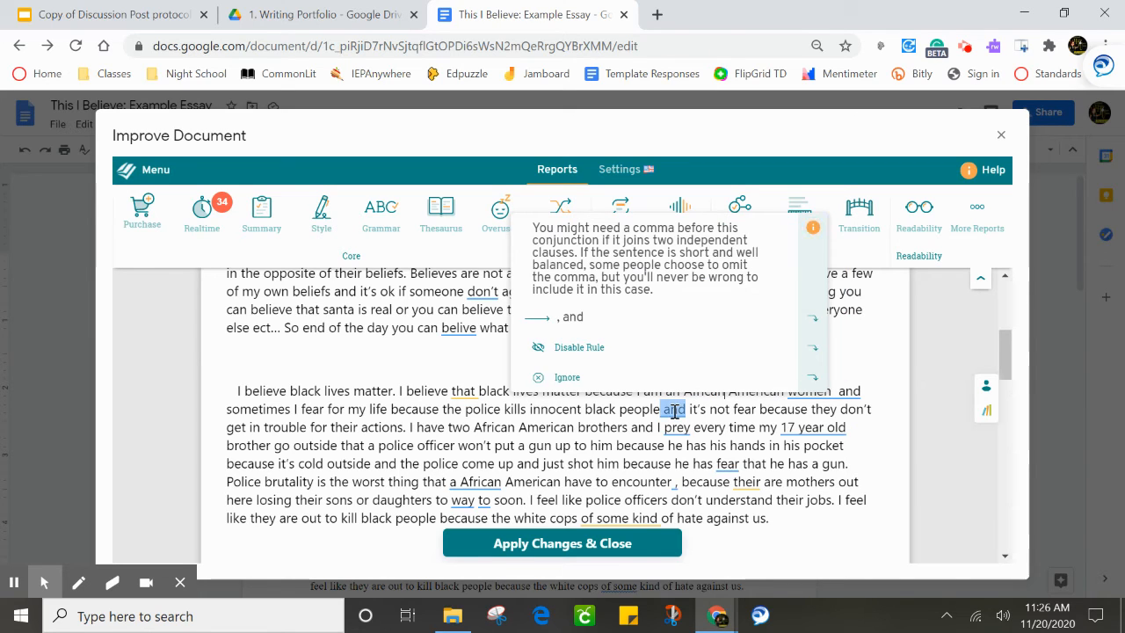
{"action": "left_click", "coordinate": [657, 332]}
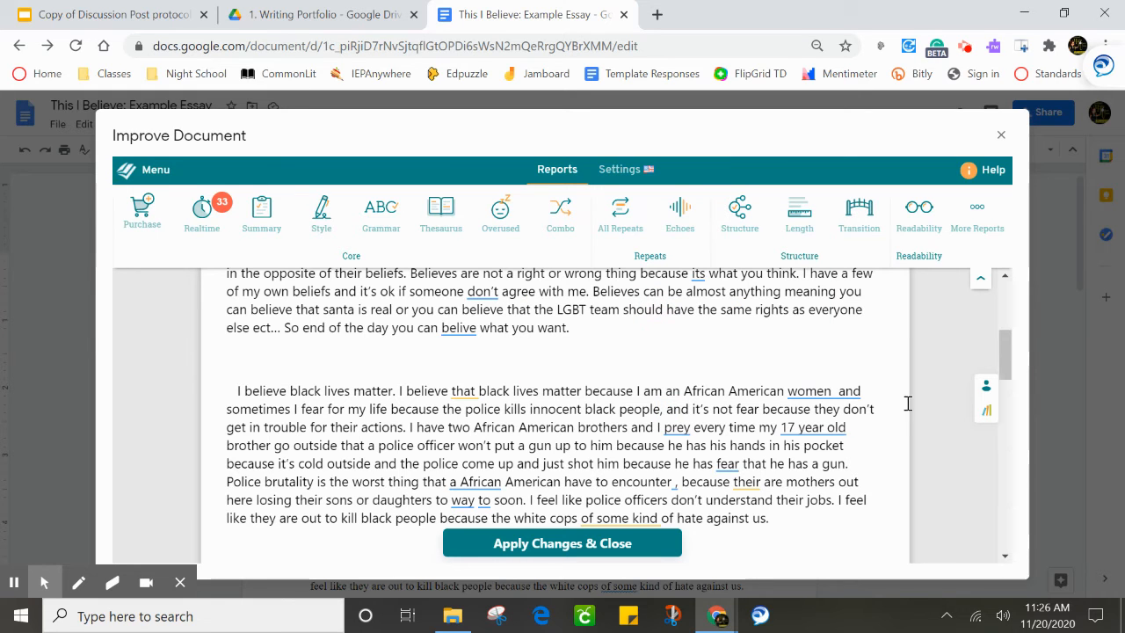
{"action": "left_click_drag", "start_coordinate": [1005, 351], "coordinate": [1006, 370]}
{"action": "mouse_move", "coordinate": [751, 378]}
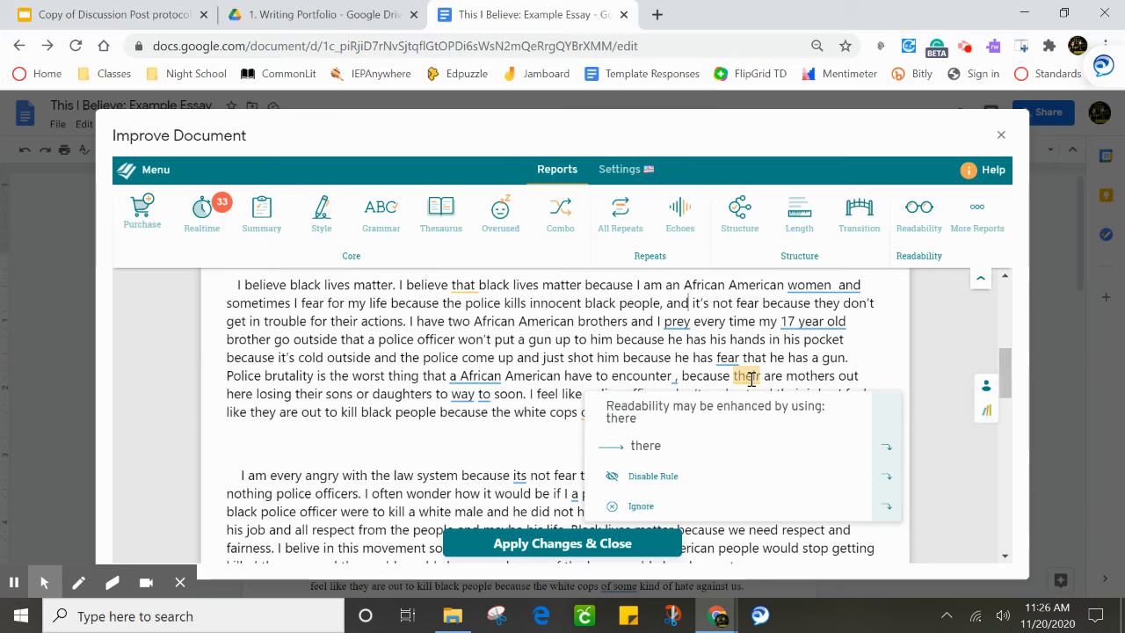
{"action": "left_click", "coordinate": [746, 425]}
- Remove the flagged "of some kind" after "white cops" and replace the remaining "of" with "have" before "hate against us"
{"action": "mouse_move", "coordinate": [618, 414]}
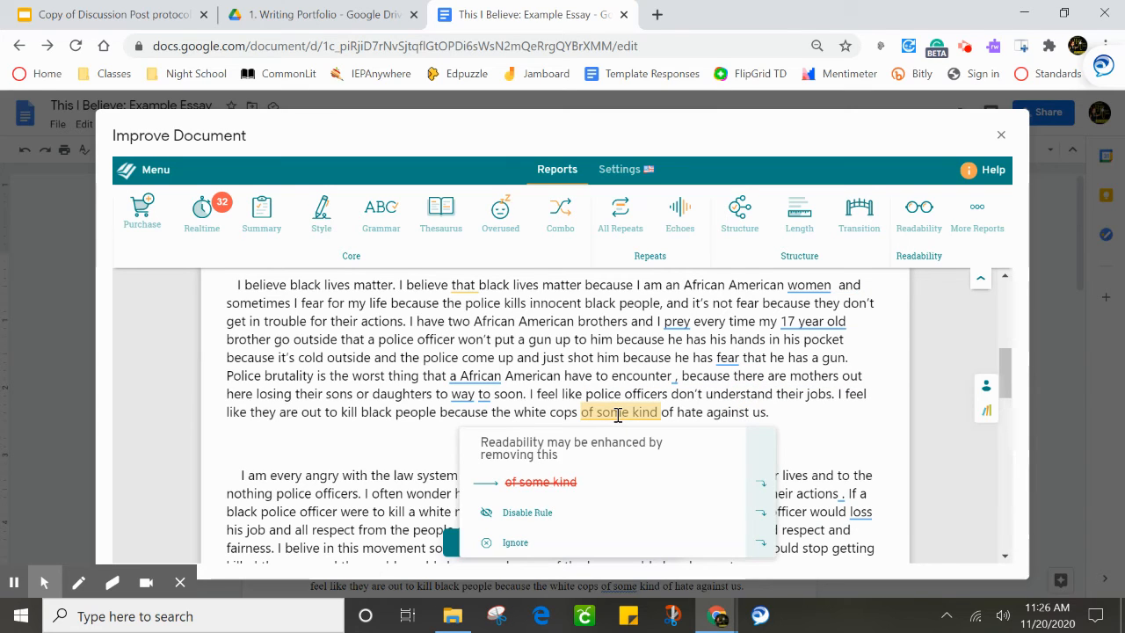
{"action": "left_click", "coordinate": [613, 466]}
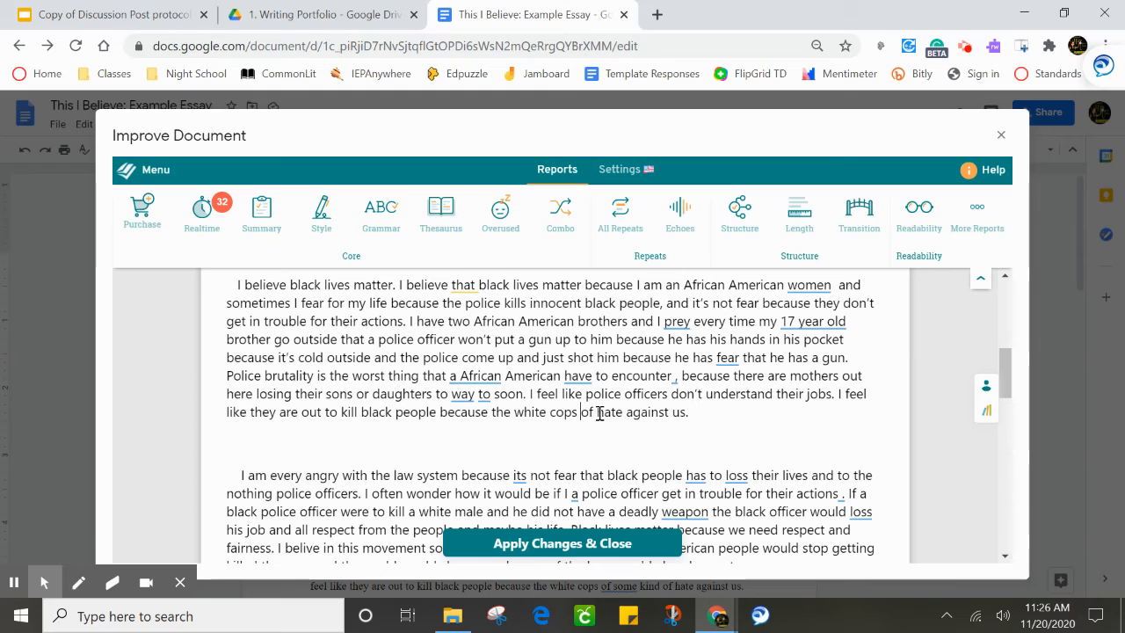
{"action": "double_click", "coordinate": [591, 413]}
{"action": "key", "text": "BackSpace"}
{"action": "type", "text": "a"}
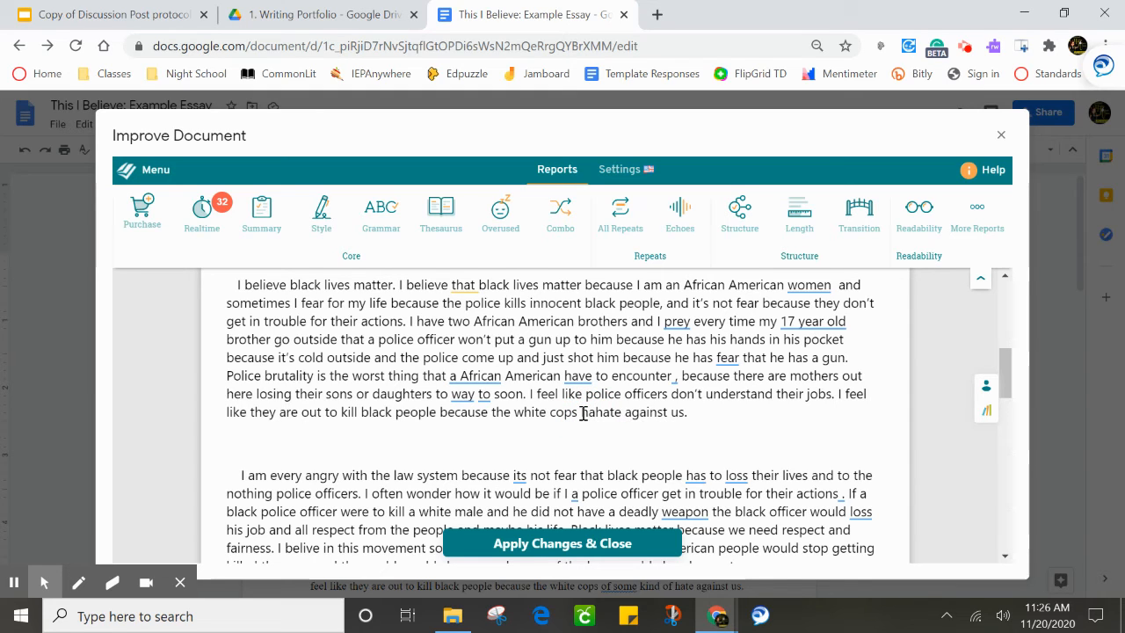
{"action": "type", "text": "ve"}
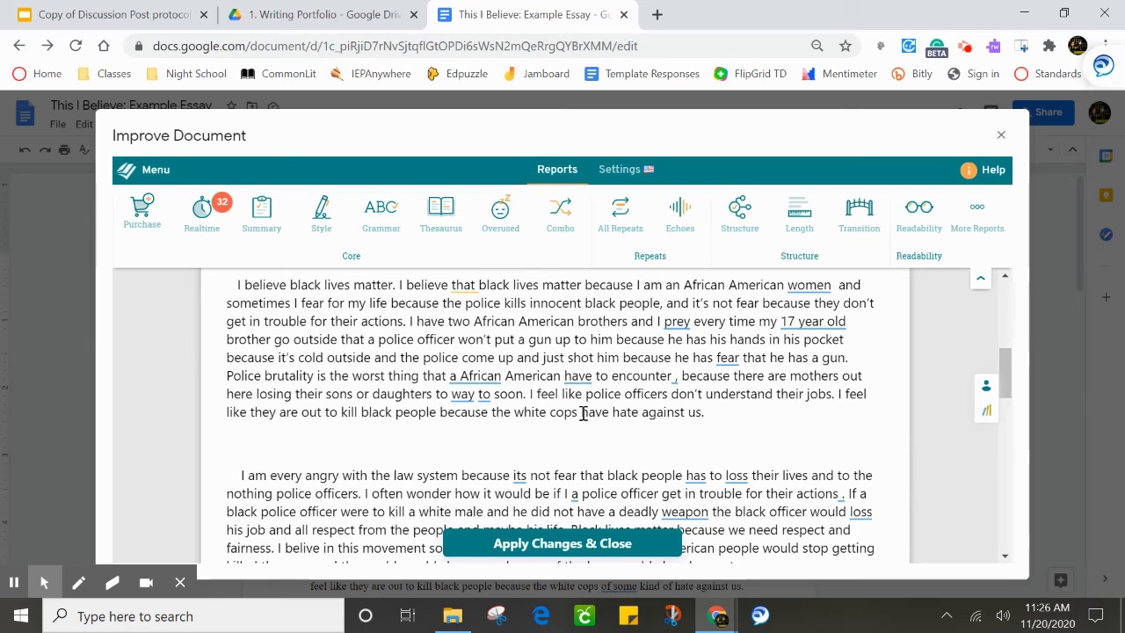
{"action": "left_click", "coordinate": [849, 513]}
- Replace the first flagged "loss" with "lose" in the third paragraph and "instagram" with "Instagram" in the fourth
{"action": "mouse_move", "coordinate": [730, 479]}
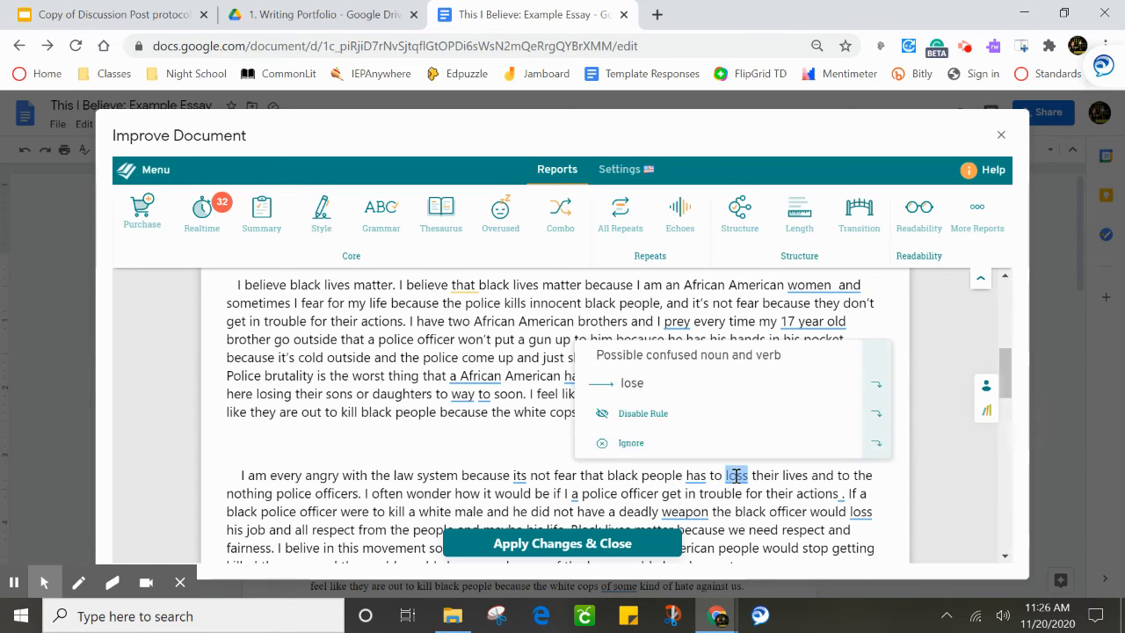
{"action": "left_click", "coordinate": [728, 388]}
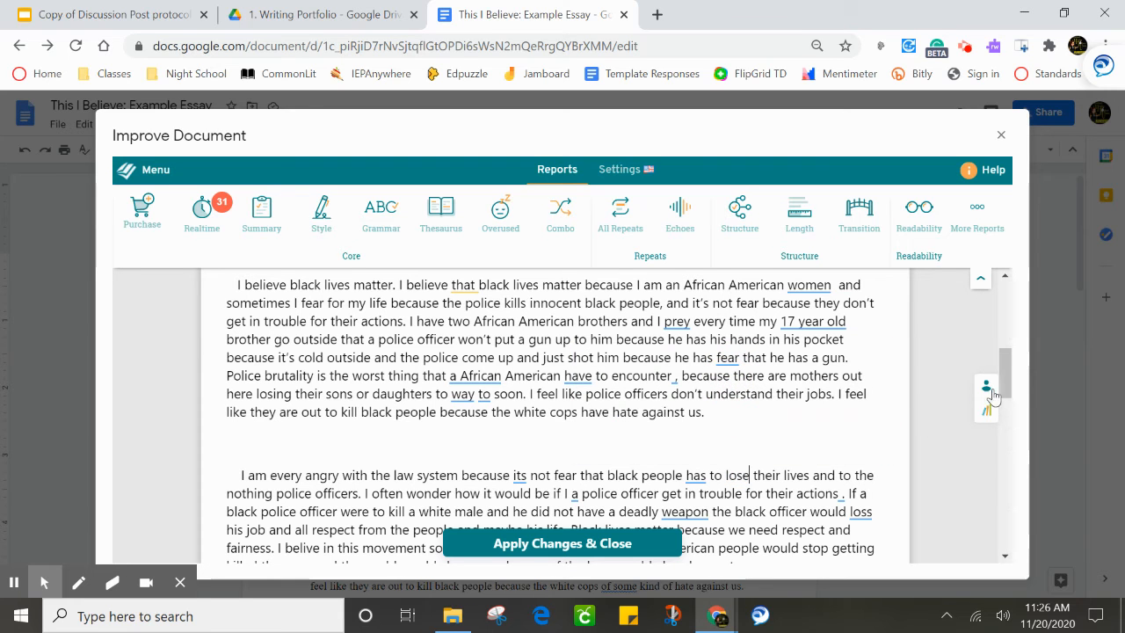
{"action": "left_click_drag", "start_coordinate": [1003, 365], "coordinate": [1013, 431]}
{"action": "mouse_move", "coordinate": [720, 423]}
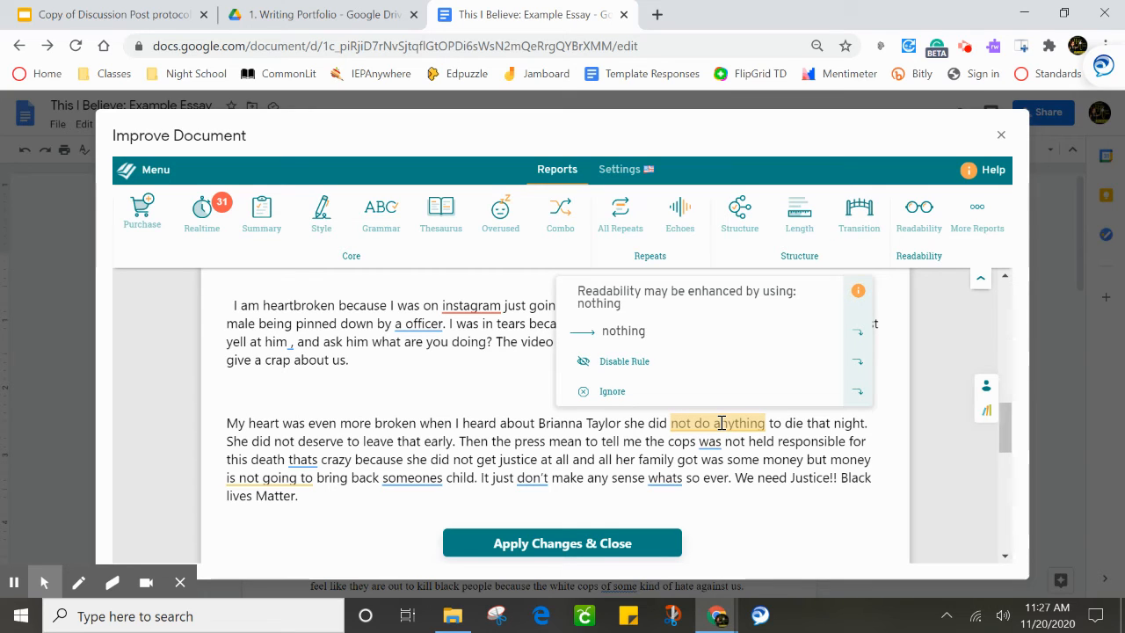
{"action": "mouse_move", "coordinate": [252, 485]}
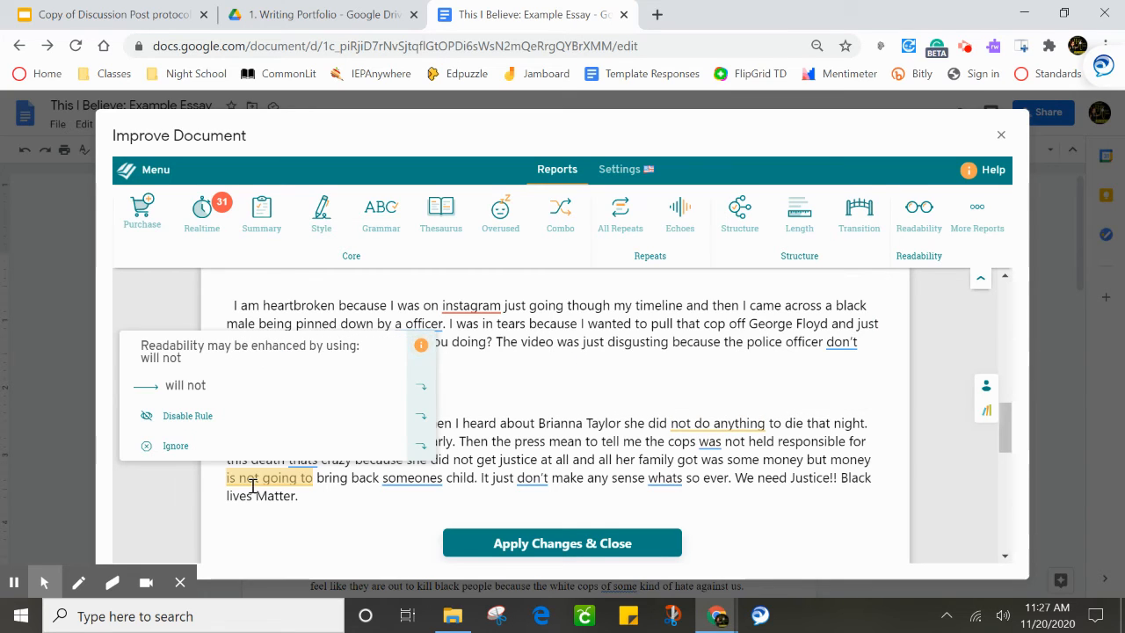
{"action": "mouse_move", "coordinate": [489, 308]}
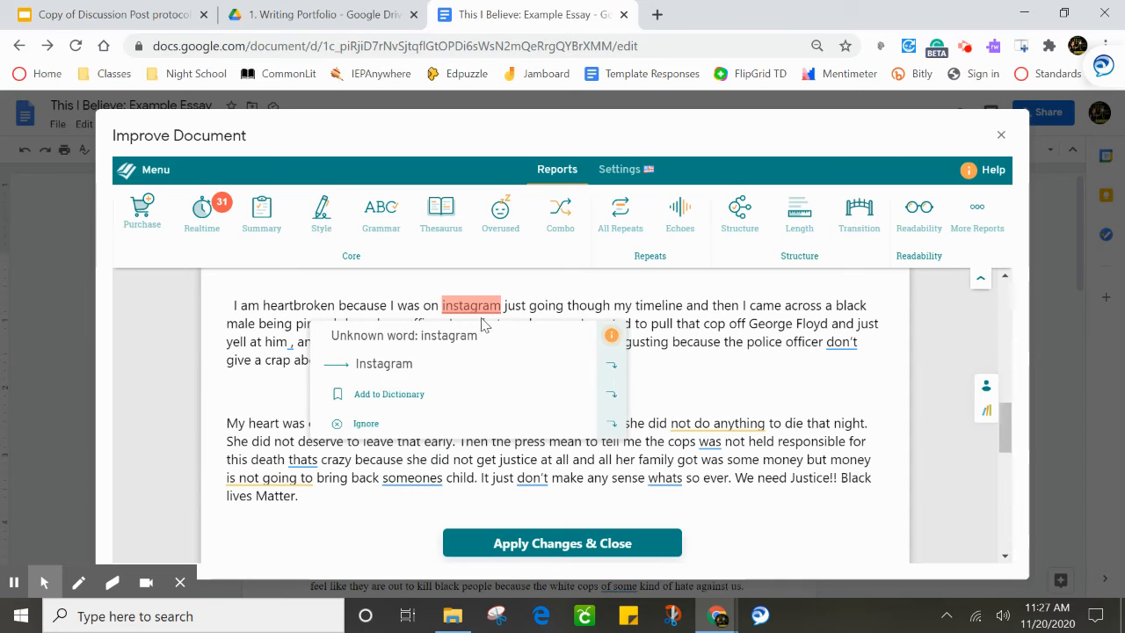
{"action": "left_click", "coordinate": [459, 367]}
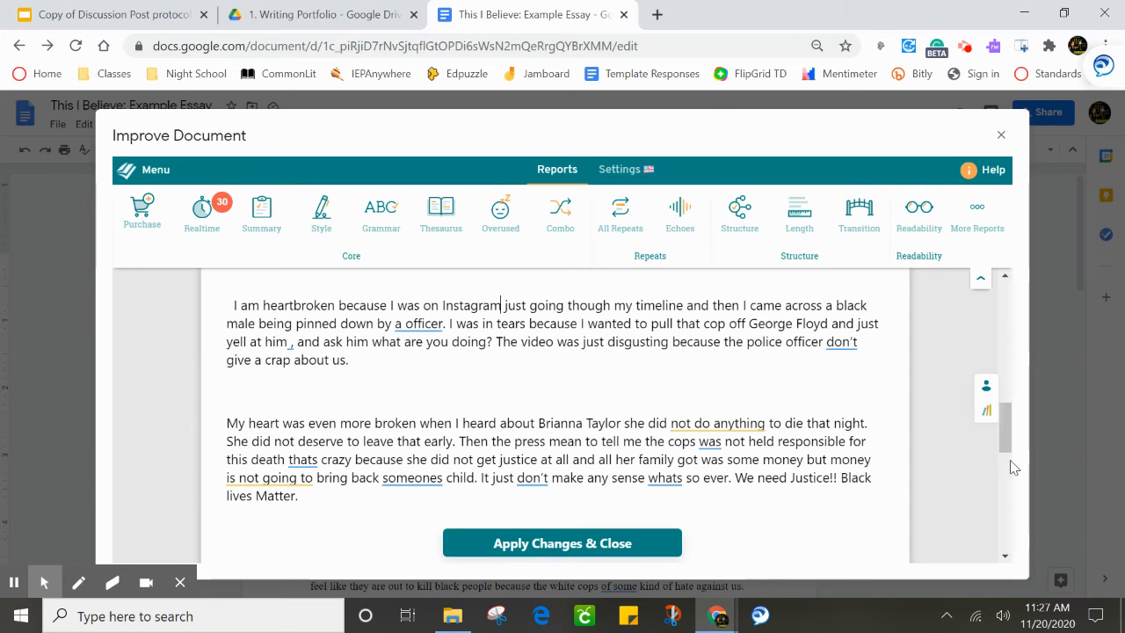
- Read the explanation of "is not going to" versus "will not" for the flagged phrase in the last paragraph and close it
{"action": "left_click_drag", "start_coordinate": [1010, 448], "coordinate": [1004, 361]}
{"action": "mouse_move", "coordinate": [465, 447]}
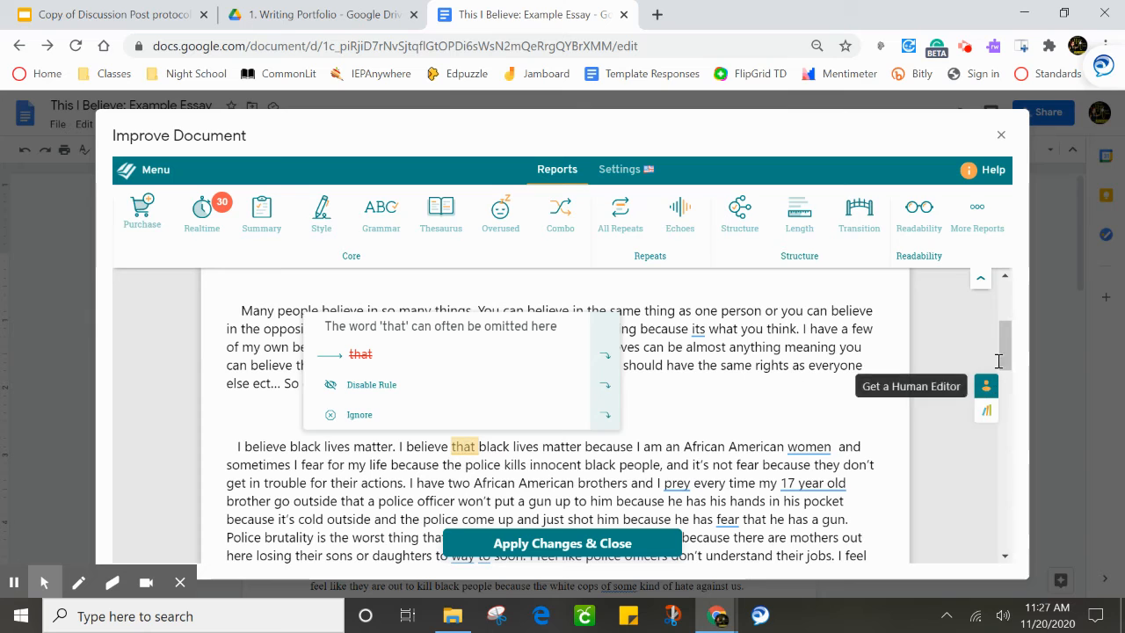
{"action": "left_click_drag", "start_coordinate": [1008, 338], "coordinate": [1007, 435]}
{"action": "mouse_move", "coordinate": [249, 440]}
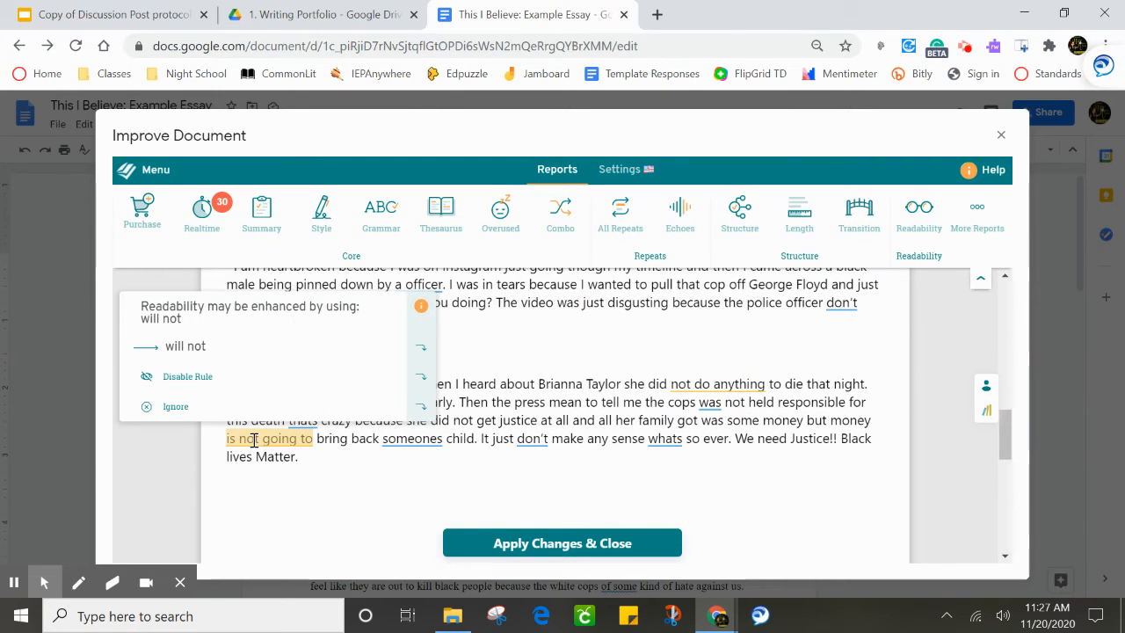
{"action": "left_click", "coordinate": [421, 307]}
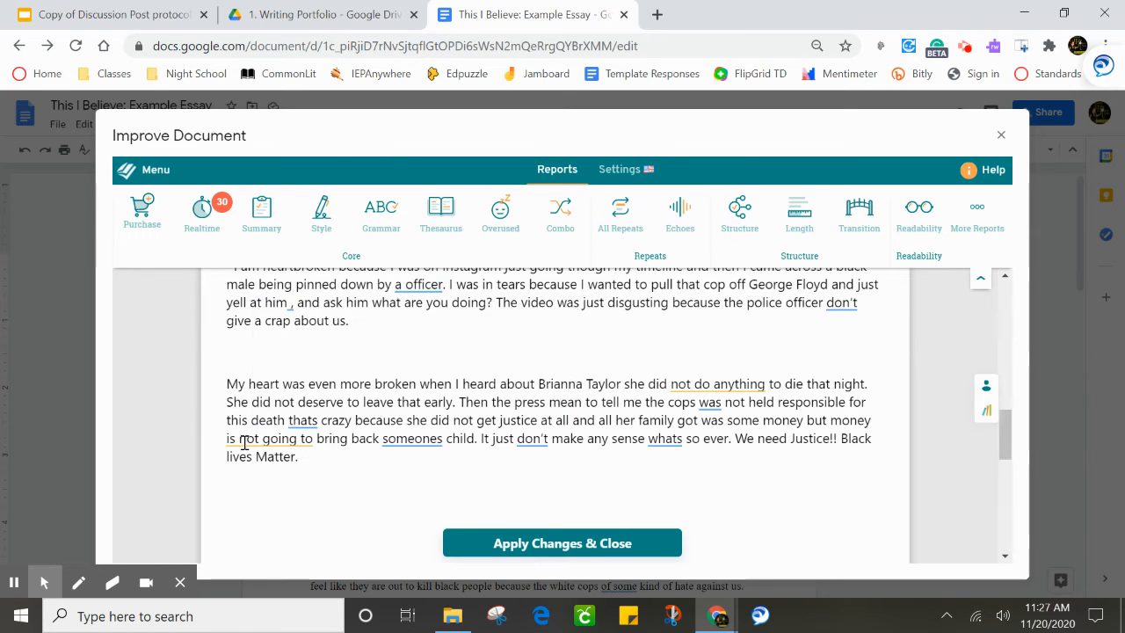
{"action": "mouse_move", "coordinate": [247, 443]}
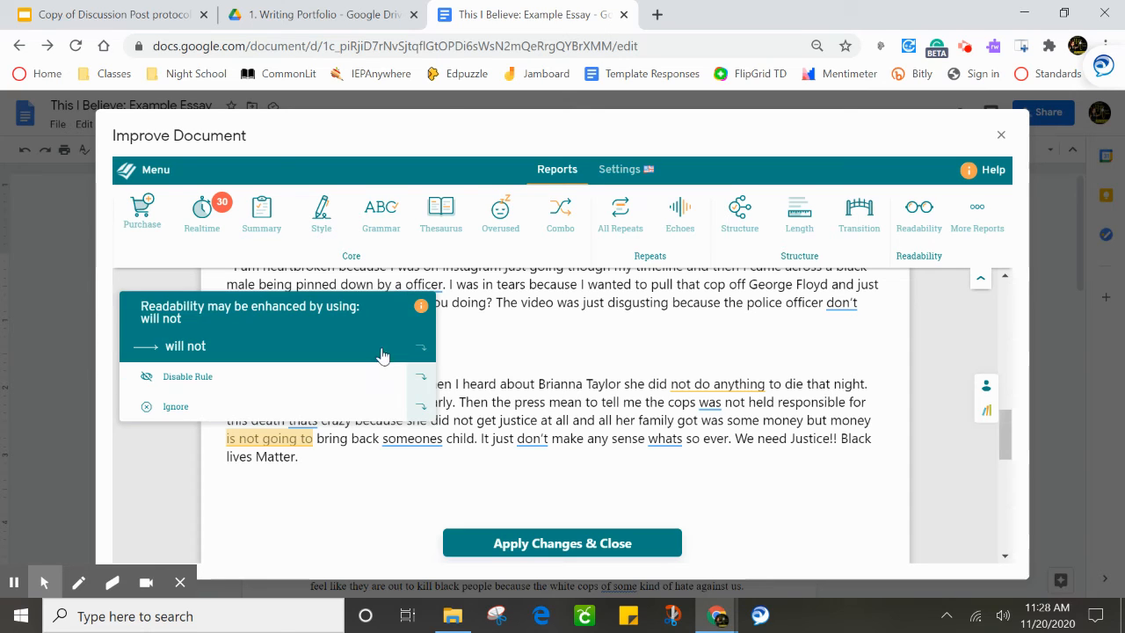
{"action": "left_click", "coordinate": [422, 308]}
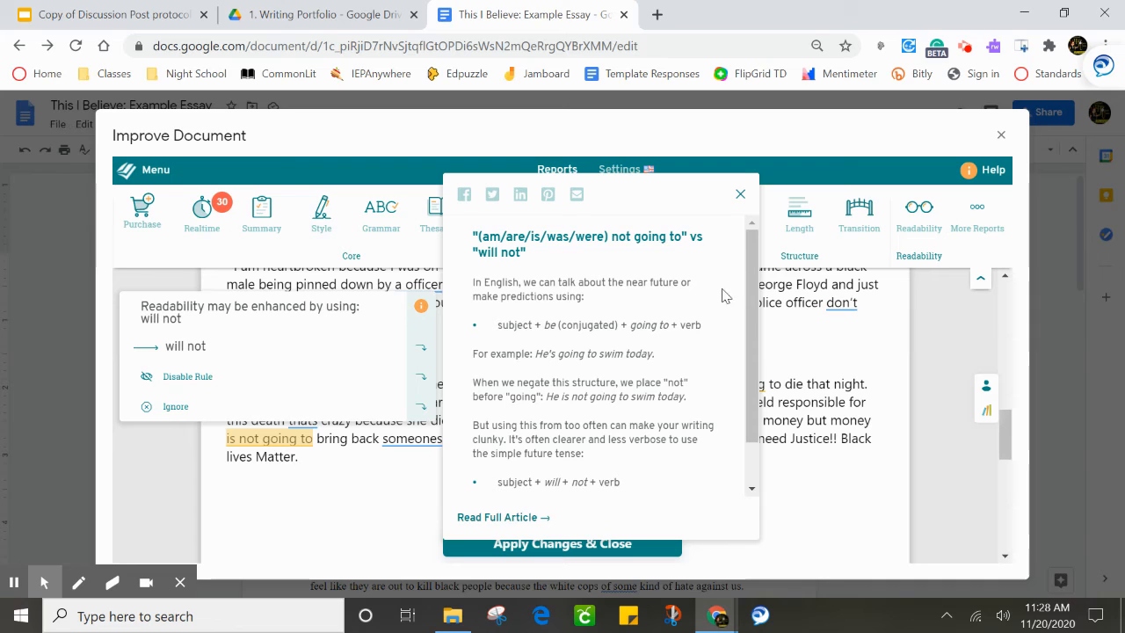
{"action": "scroll", "coordinate": [751, 290], "scroll_direction": "down", "scroll_amount": 1}
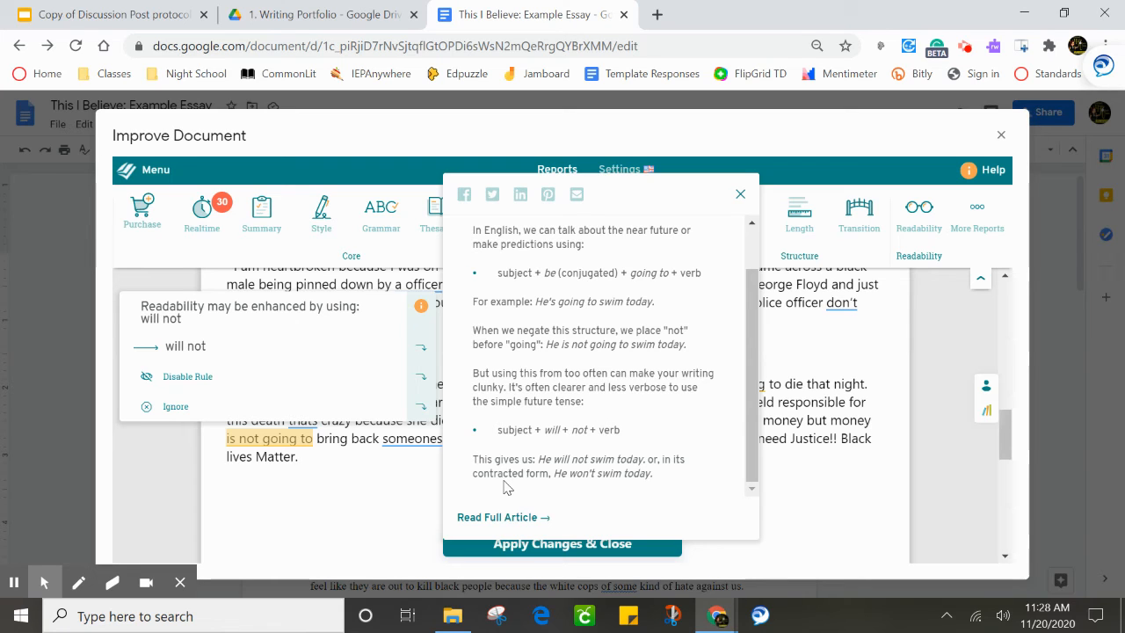
{"action": "left_click", "coordinate": [423, 495]}
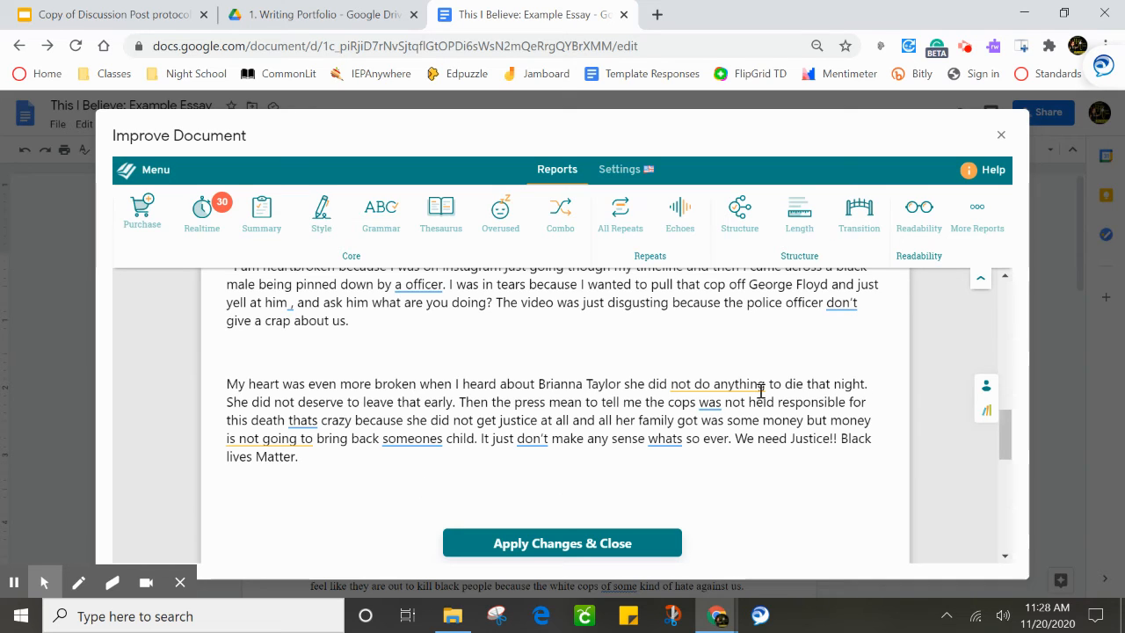
- Replace the flagged "not do anything" with "nothing" in the last paragraph, and apply all the corrections to the document
{"action": "mouse_move", "coordinate": [716, 387]}
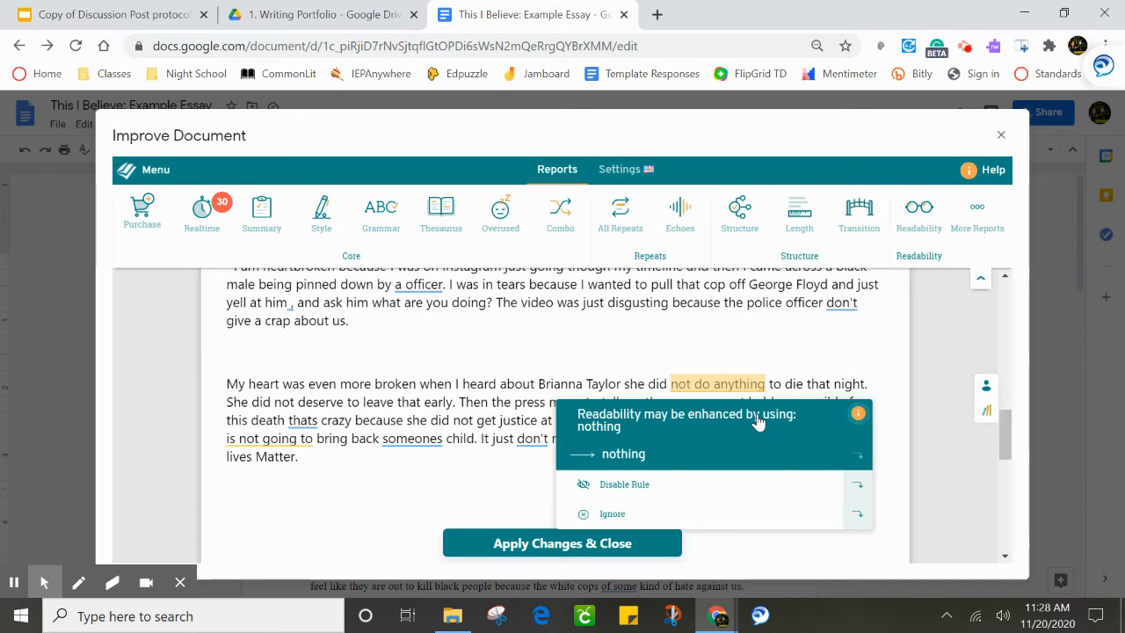
{"action": "left_click", "coordinate": [628, 457]}
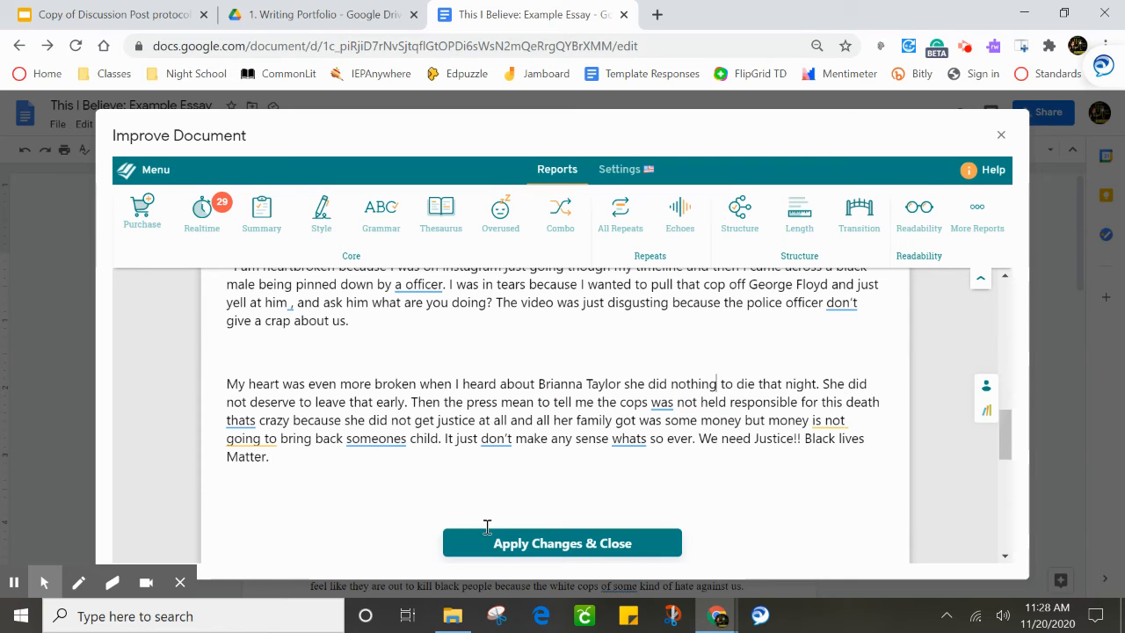
{"action": "left_click", "coordinate": [536, 546]}
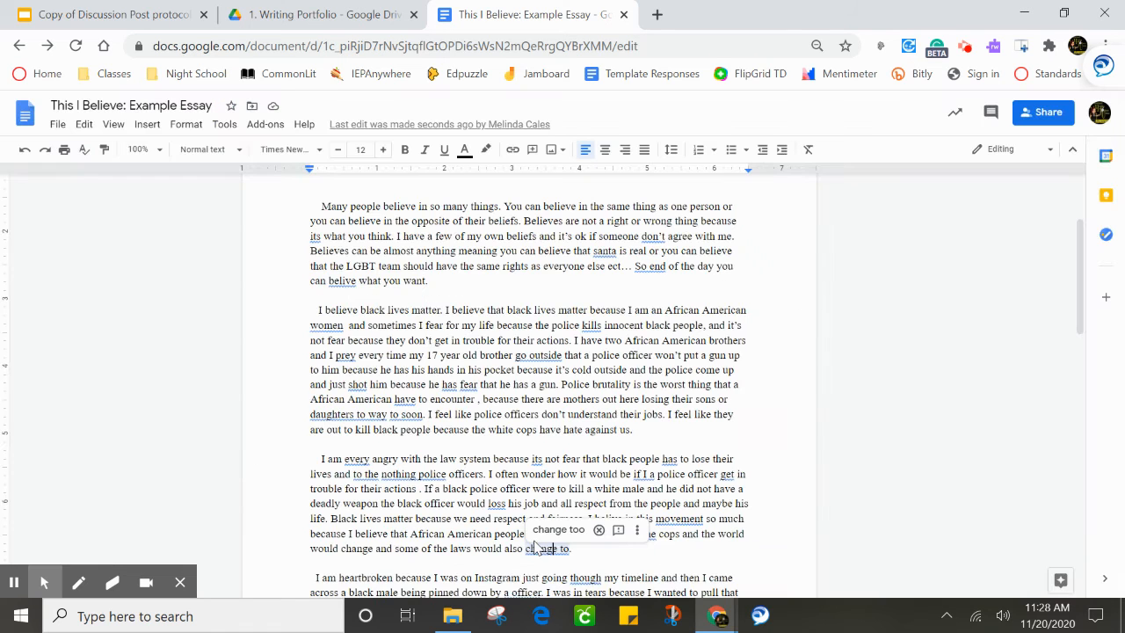
- Delete two blank lines above the first paragraph and move the "I Believe Essay" title to its own line below the date
{"action": "left_click_drag", "start_coordinate": [1081, 283], "coordinate": [1082, 248]}
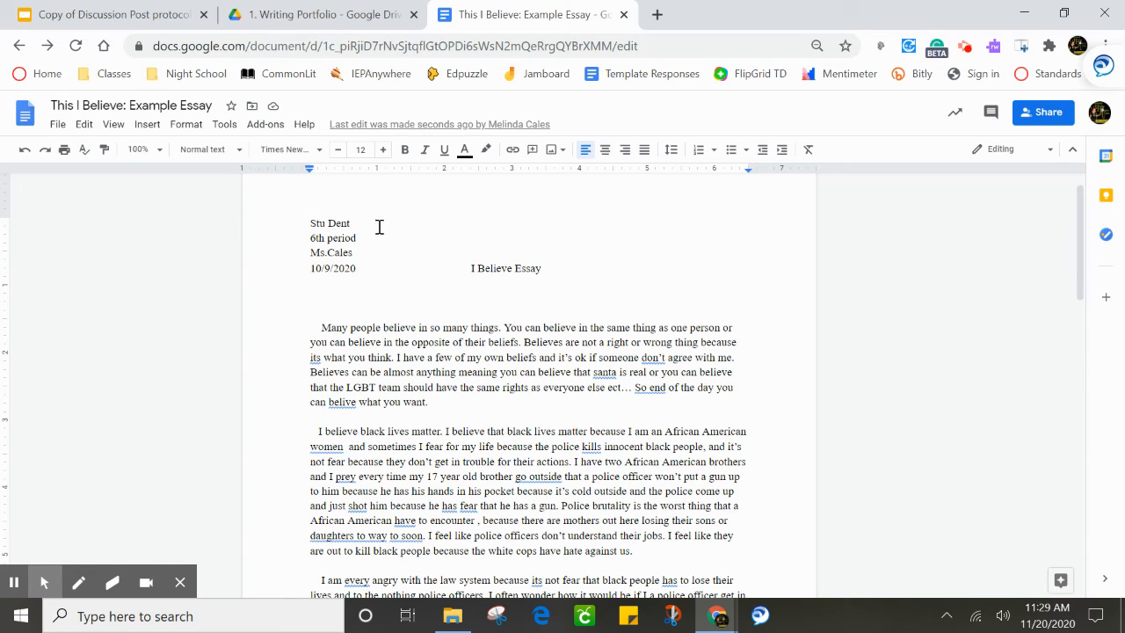
{"action": "left_click", "coordinate": [465, 299]}
{"action": "double_click", "coordinate": [465, 299]}
{"action": "key", "text": "BackSpace"}
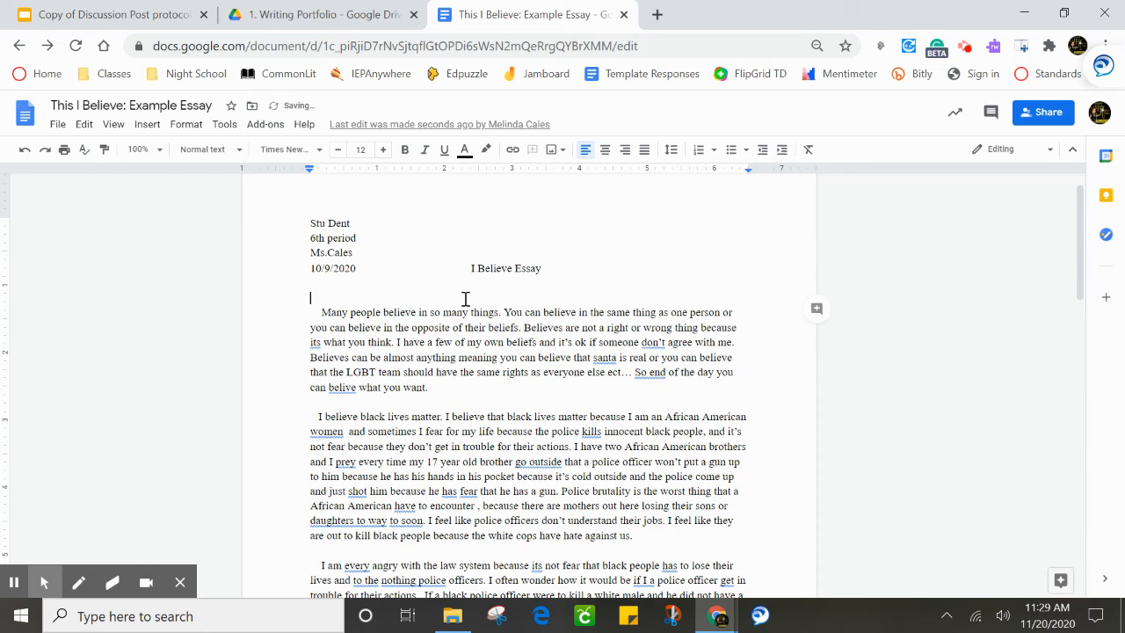
{"action": "key", "text": "BackSpace"}
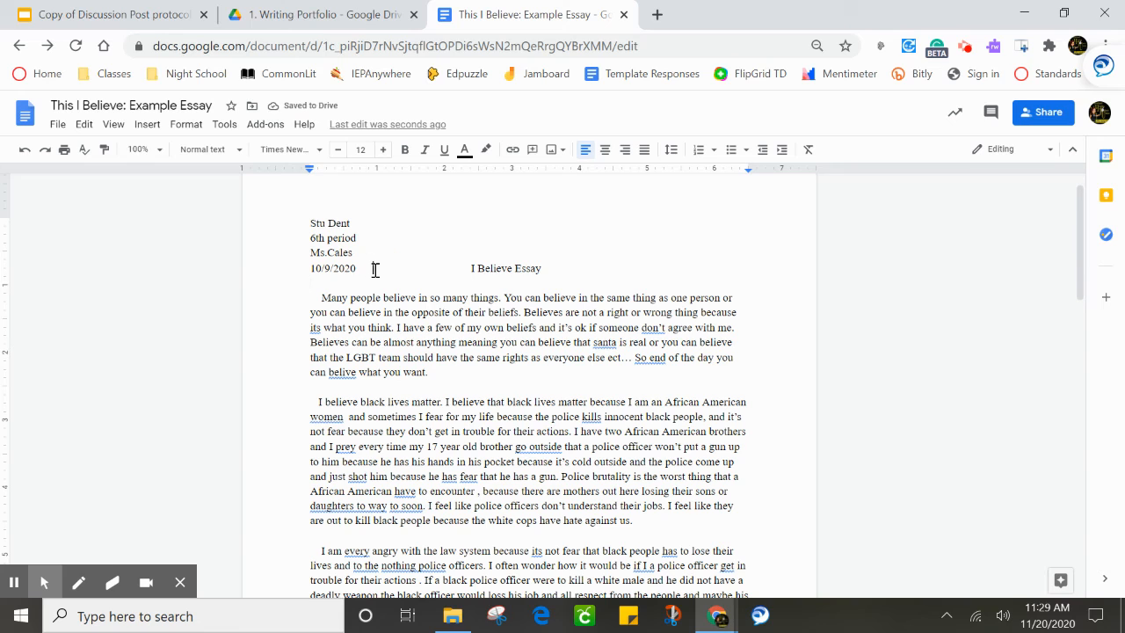
{"action": "key", "text": "Return"}
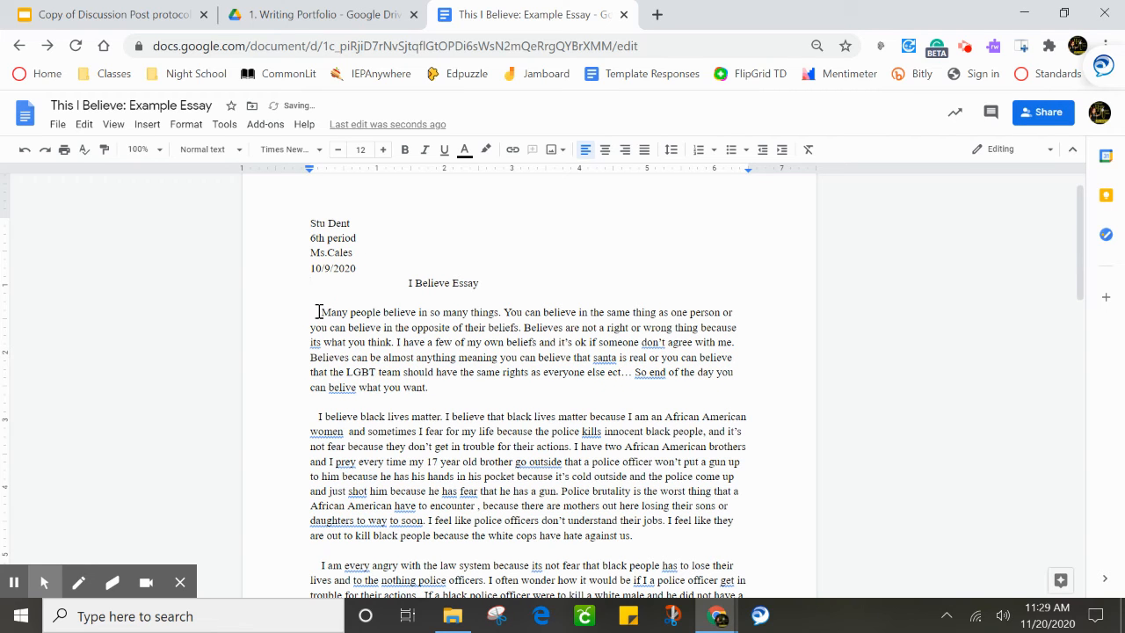
- Undo the last line break before the "I Believe Essay" title and insert new line spacing between the date and the title
{"action": "left_click_drag", "start_coordinate": [316, 313], "coordinate": [523, 538]}
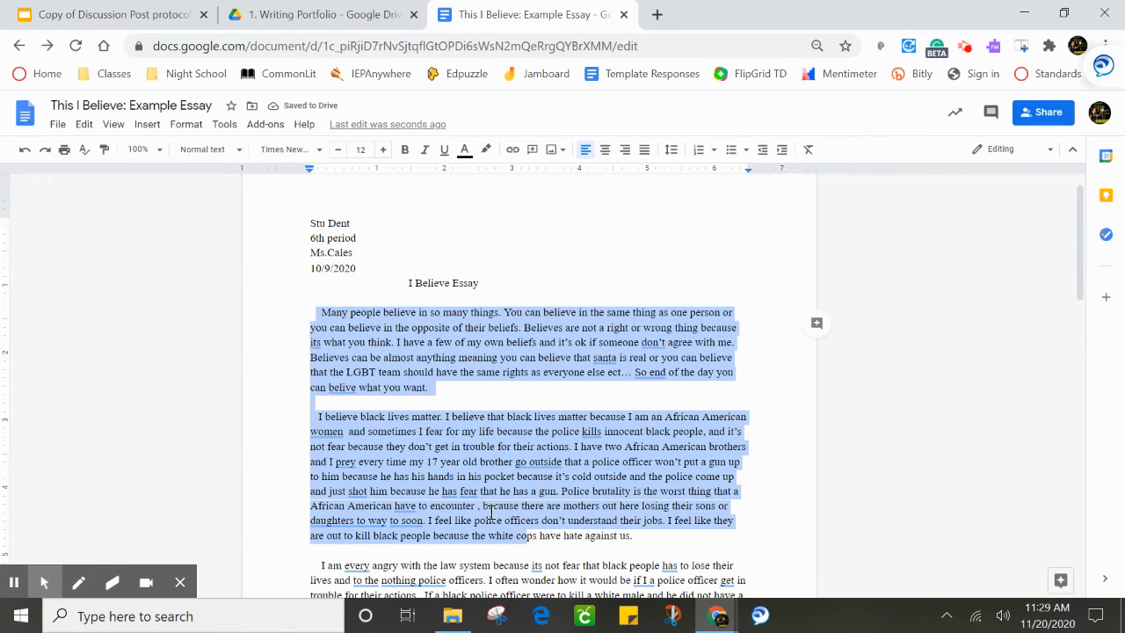
{"action": "left_click", "coordinate": [318, 308]}
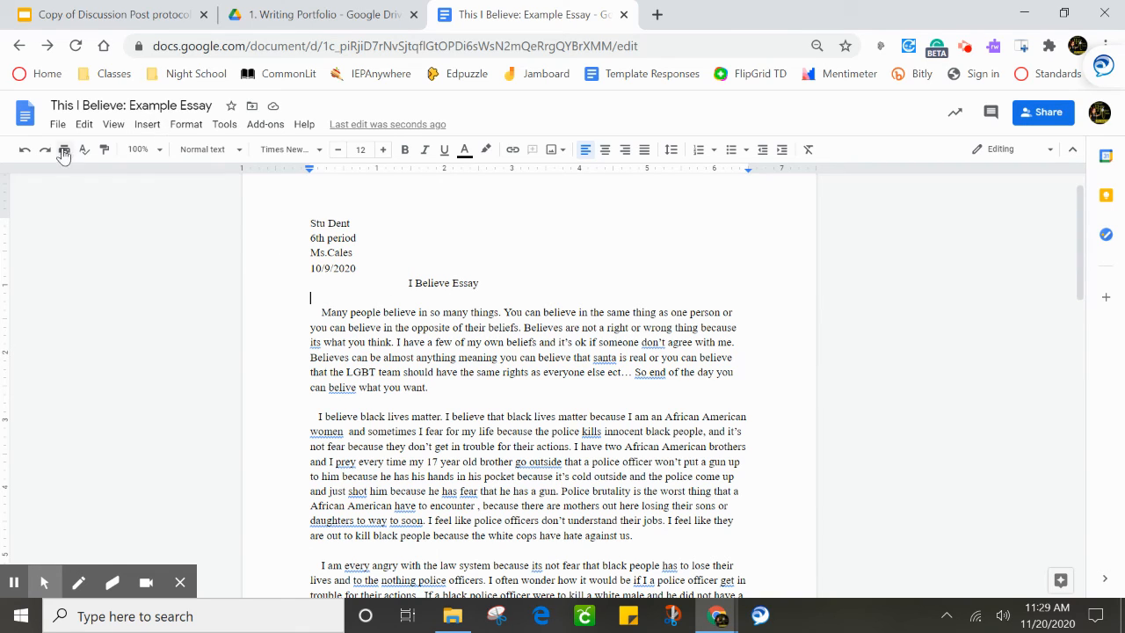
{"action": "left_click", "coordinate": [25, 149]}
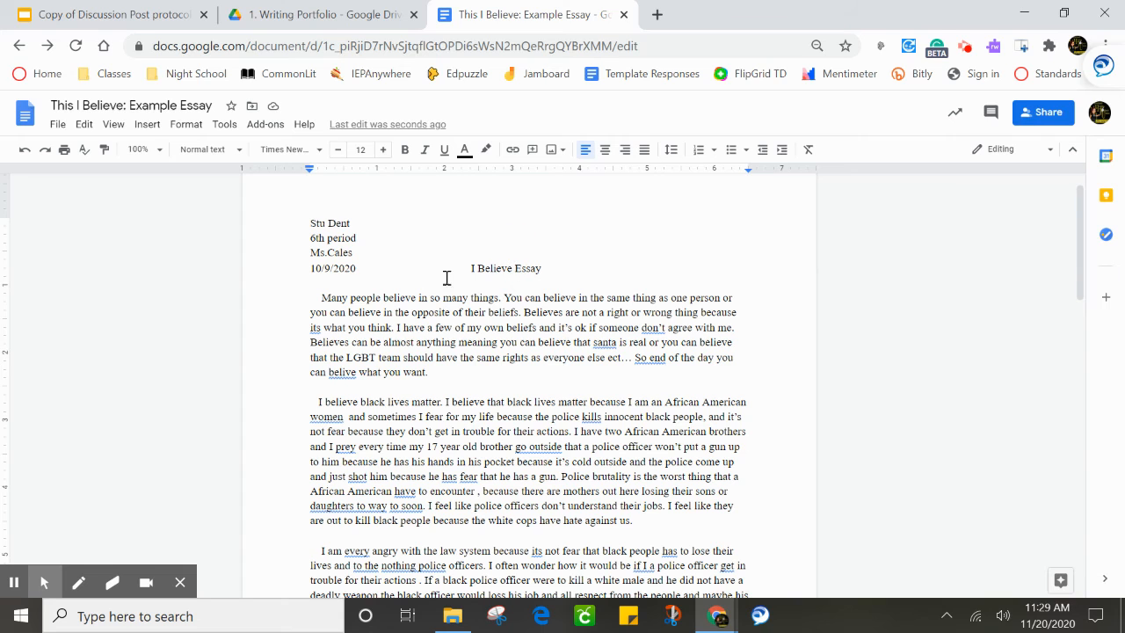
{"action": "left_click", "coordinate": [370, 271]}
{"action": "key", "text": "Return"}
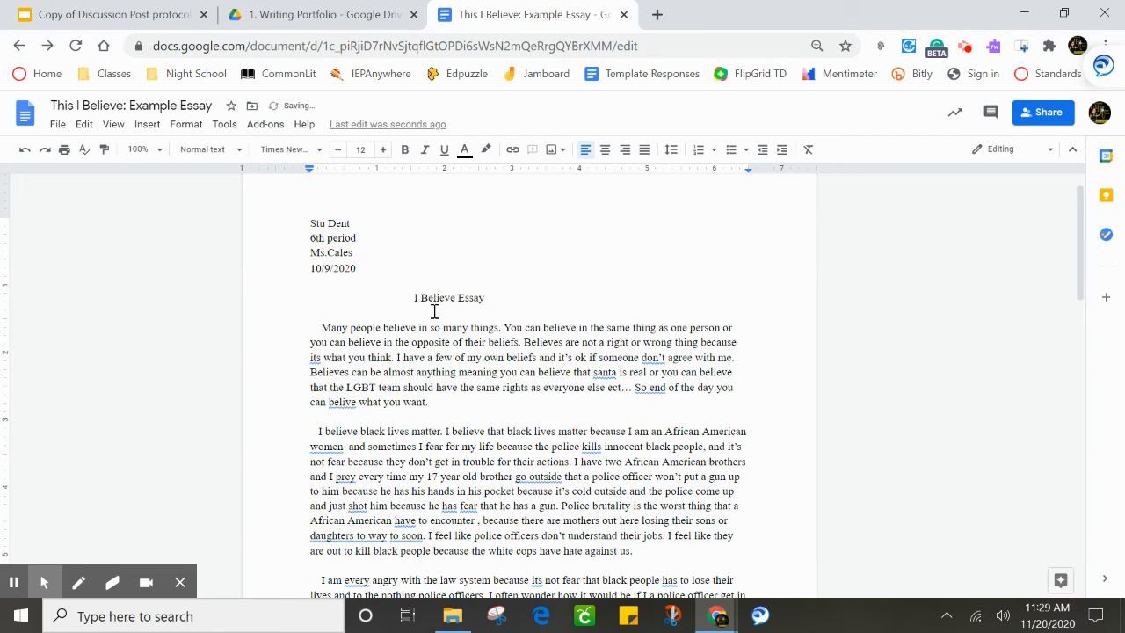
- Center the "I Believe Essay" title and delete the blank line and extra spaces in front of it
{"action": "left_click", "coordinate": [605, 149]}
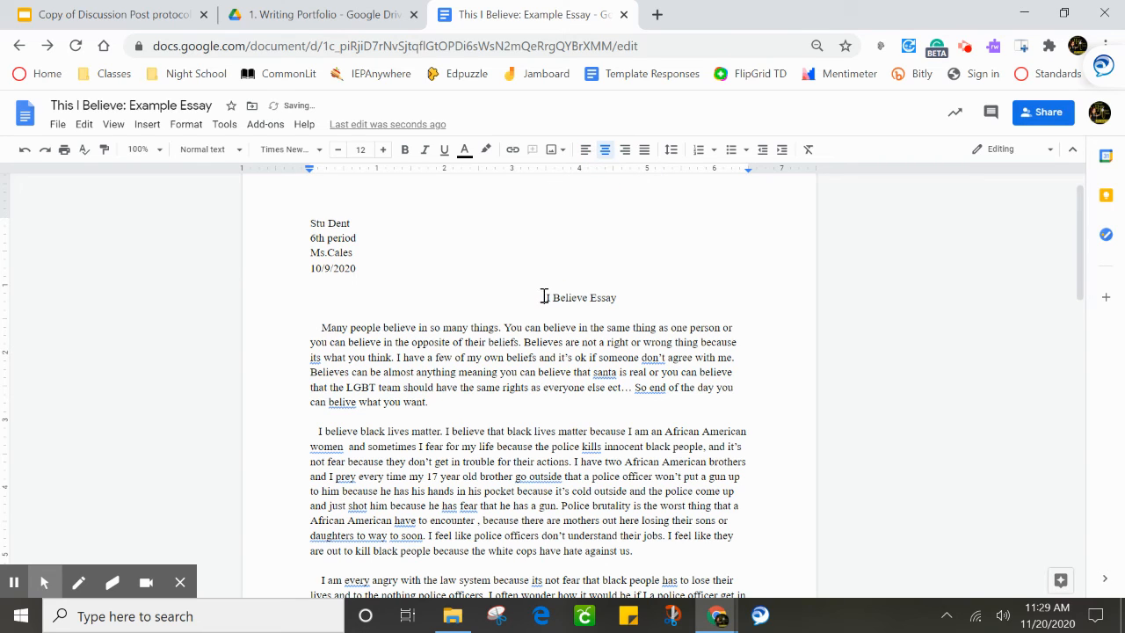
{"action": "left_click_drag", "start_coordinate": [543, 296], "coordinate": [356, 285]}
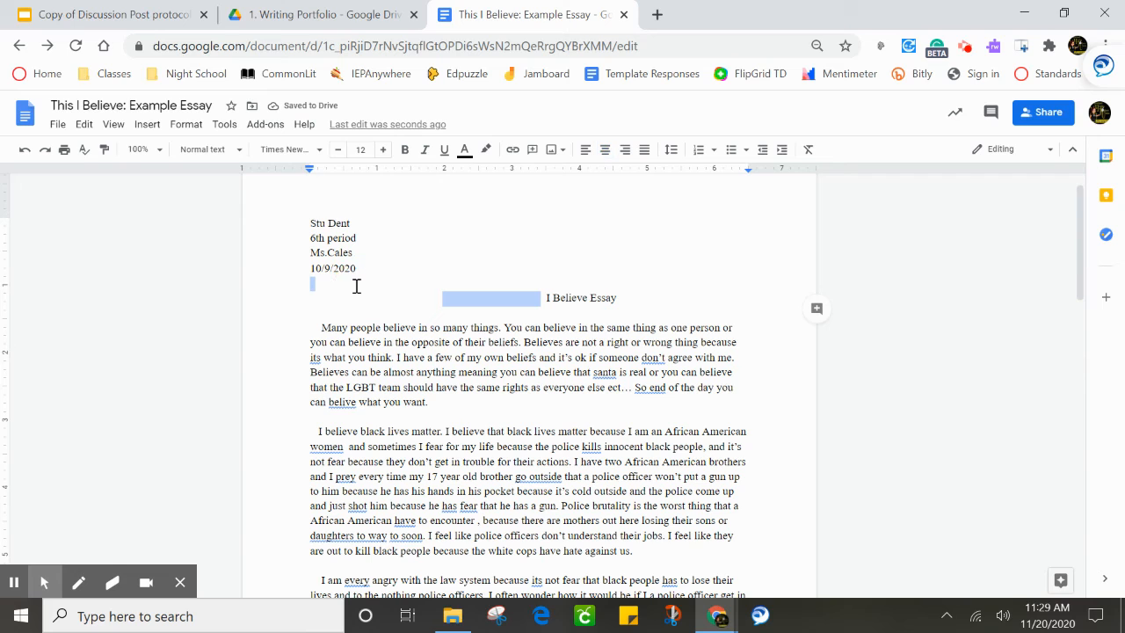
{"action": "key", "text": "BackSpace"}
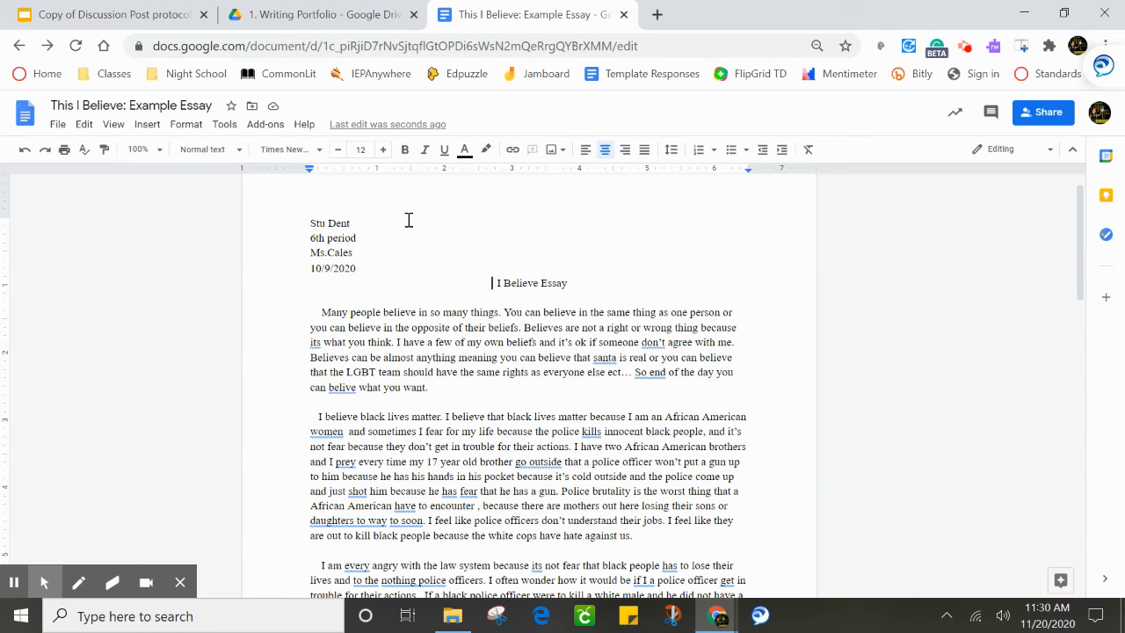
- Open the essay in the ProWritingAid add-on and decline the Premium renewal offer, choosing not to show the message again
{"action": "left_click", "coordinate": [269, 126]}
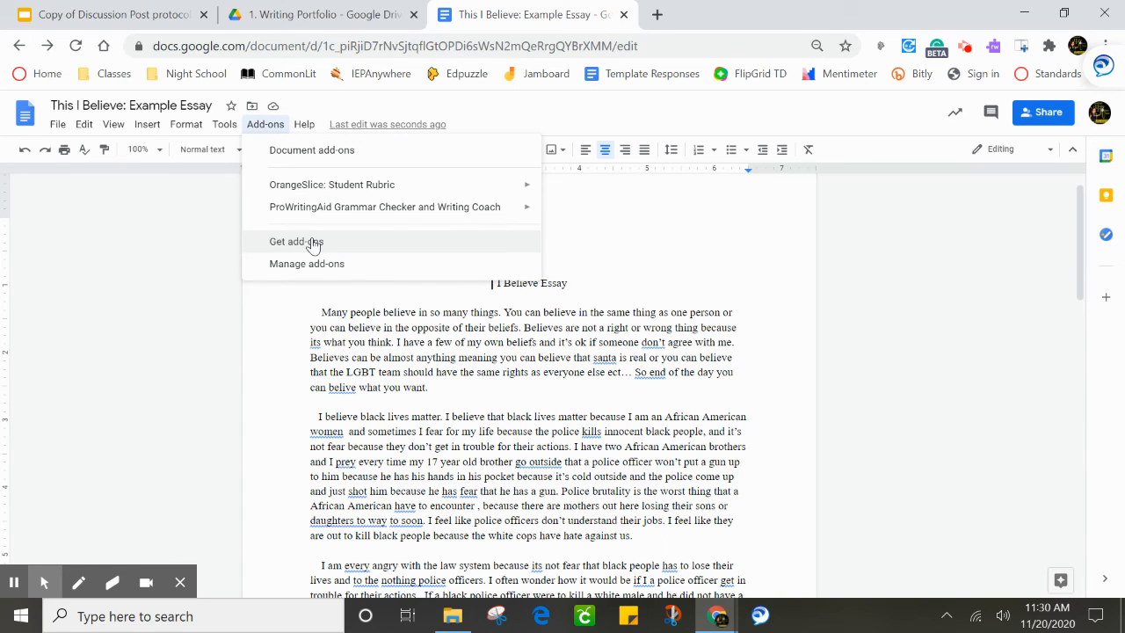
{"action": "mouse_move", "coordinate": [525, 207]}
{"action": "left_click", "coordinate": [589, 235]}
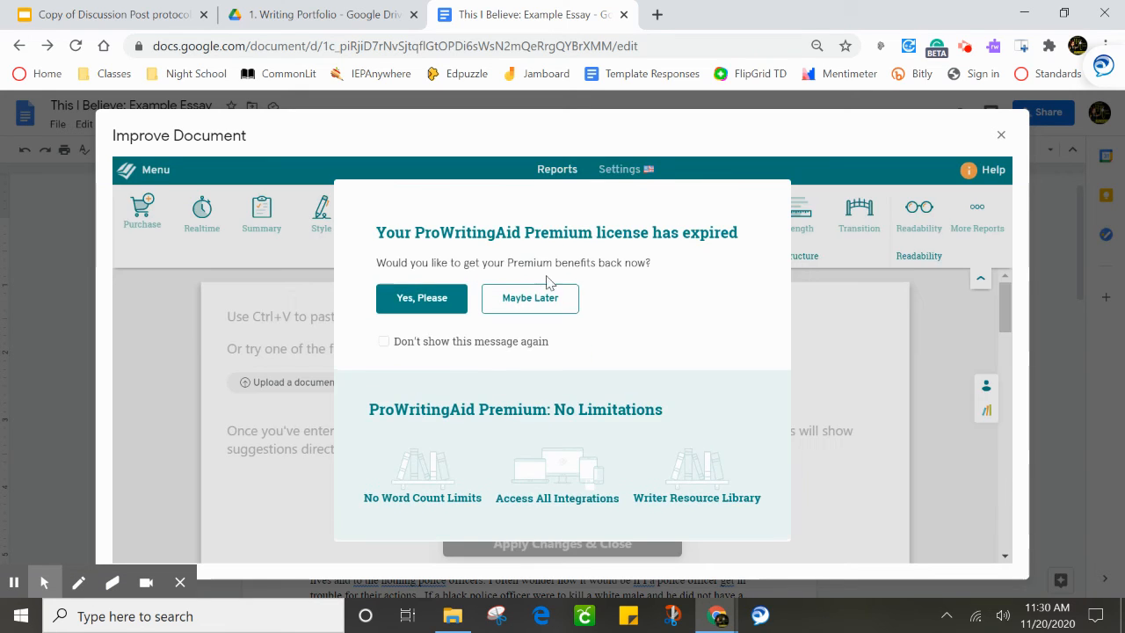
{"action": "left_click", "coordinate": [381, 341]}
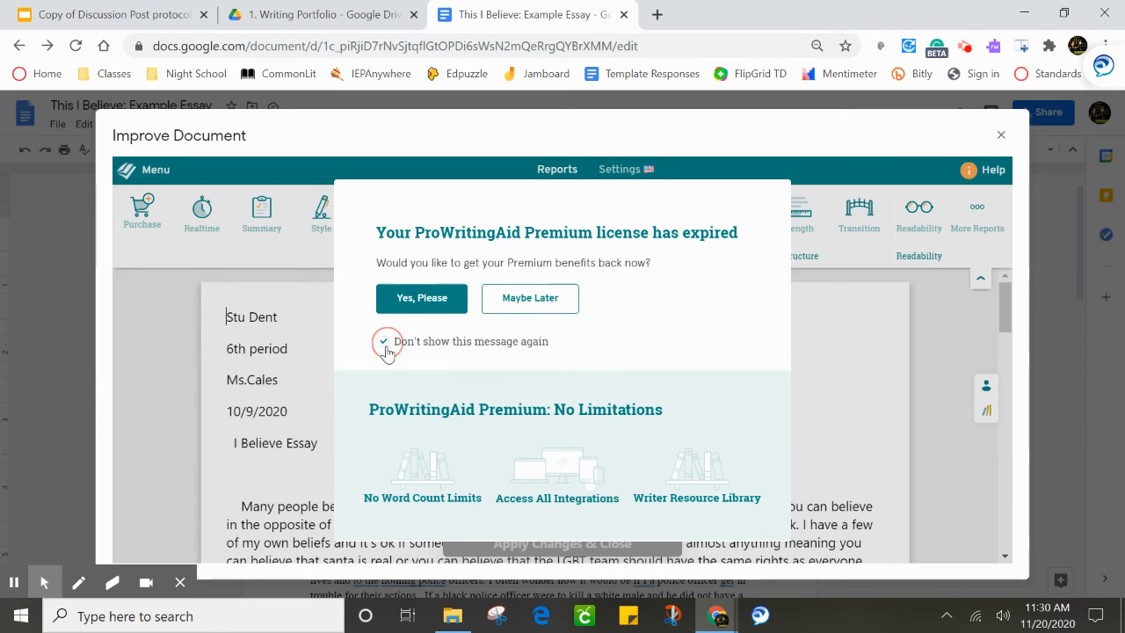
{"action": "left_click", "coordinate": [519, 298]}
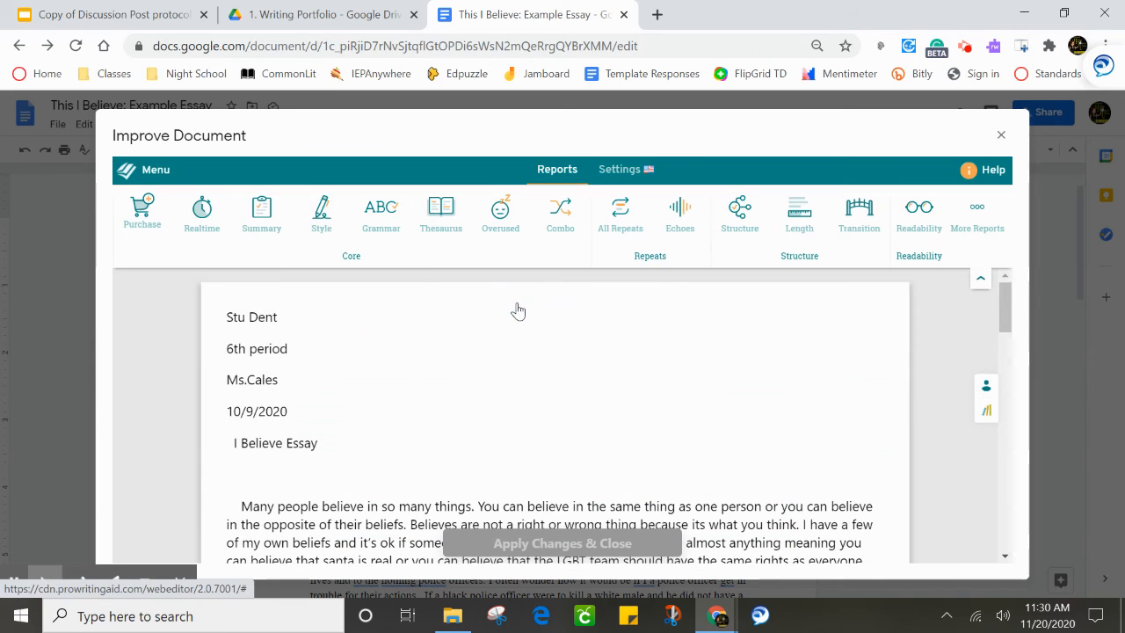
- Review the key scores in the ProWritingAid Summary report, close it, and exit the add-on without applying changes
{"action": "left_click", "coordinate": [268, 219]}
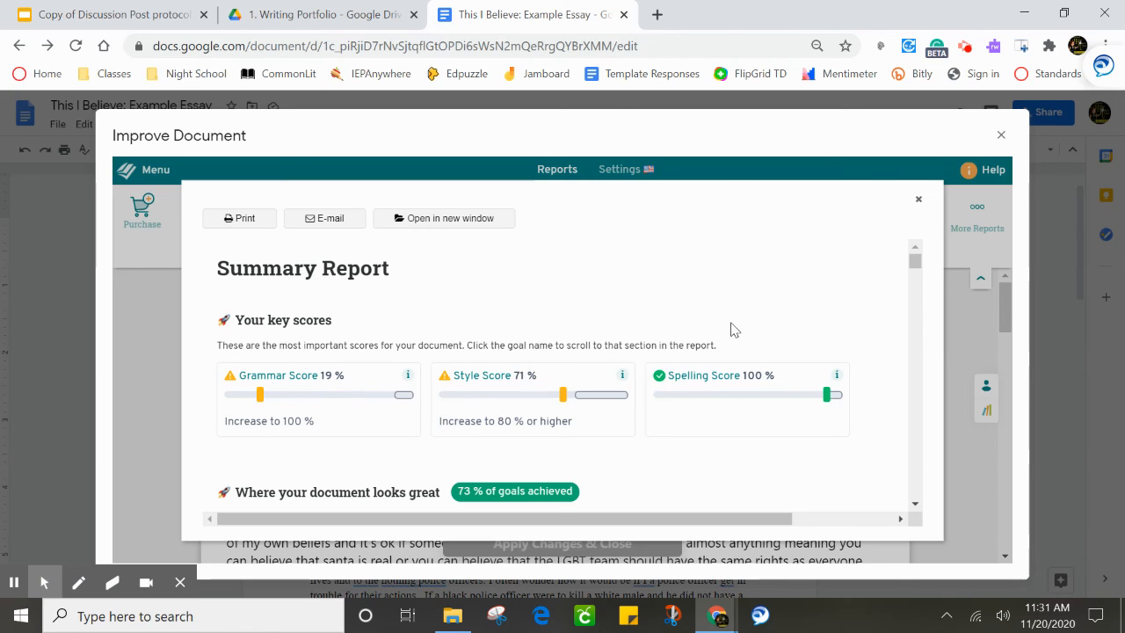
{"action": "left_click", "coordinate": [919, 199]}
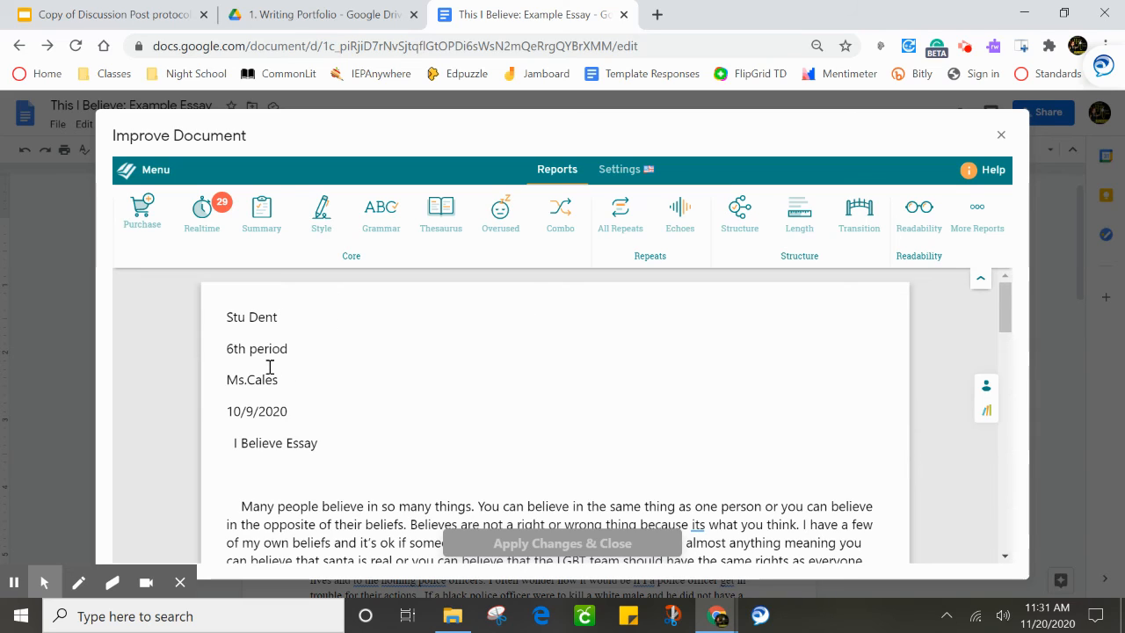
{"action": "left_click_drag", "start_coordinate": [1007, 312], "coordinate": [1003, 327]}
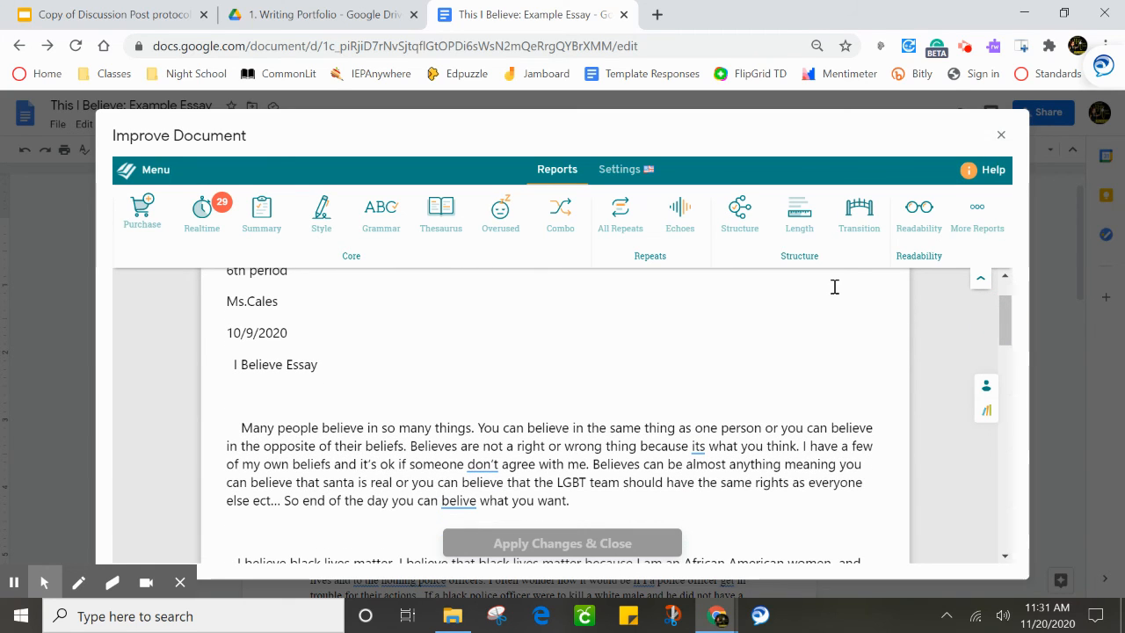
{"action": "left_click", "coordinate": [1001, 135]}
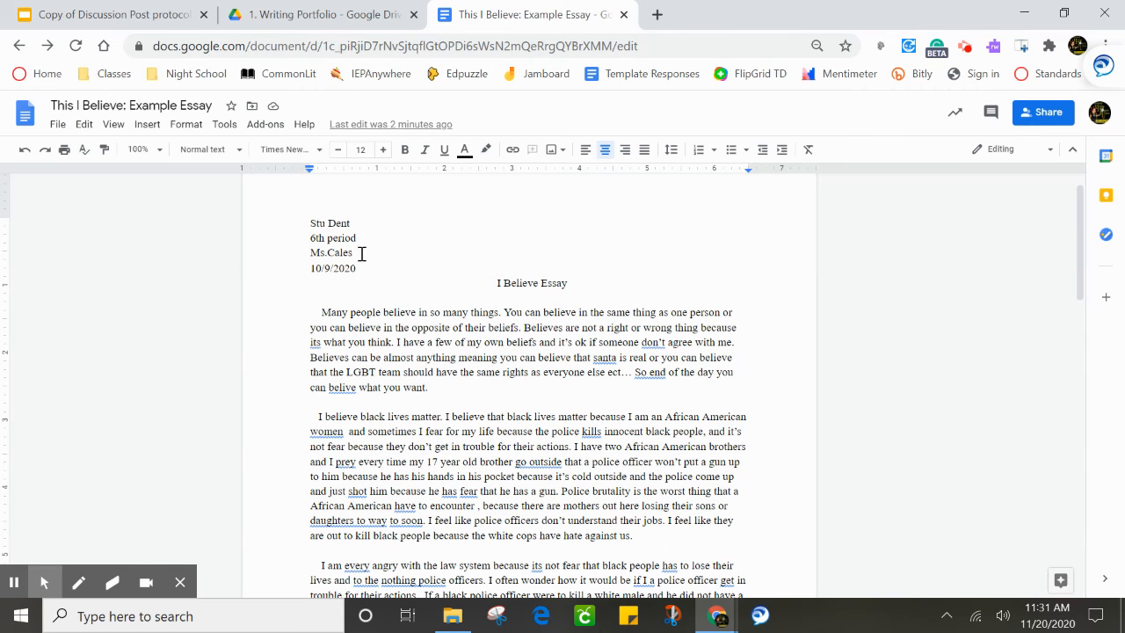
- Insert a space after "Ms." in the teacher's name in the essay heading
{"action": "left_click", "coordinate": [328, 255]}
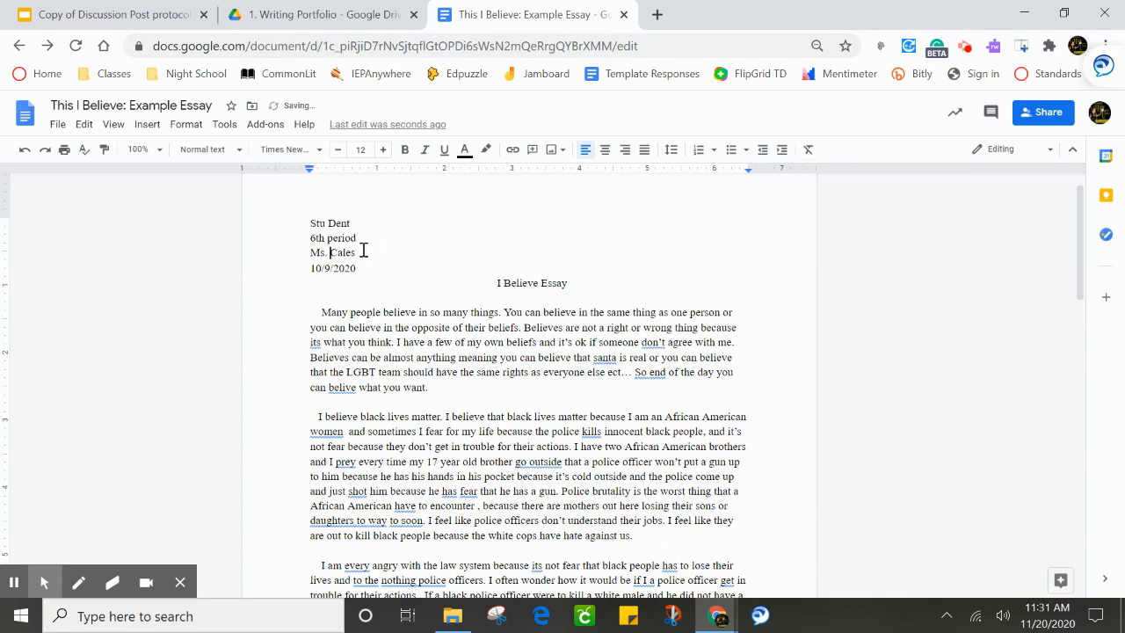
{"action": "left_click", "coordinate": [360, 253]}
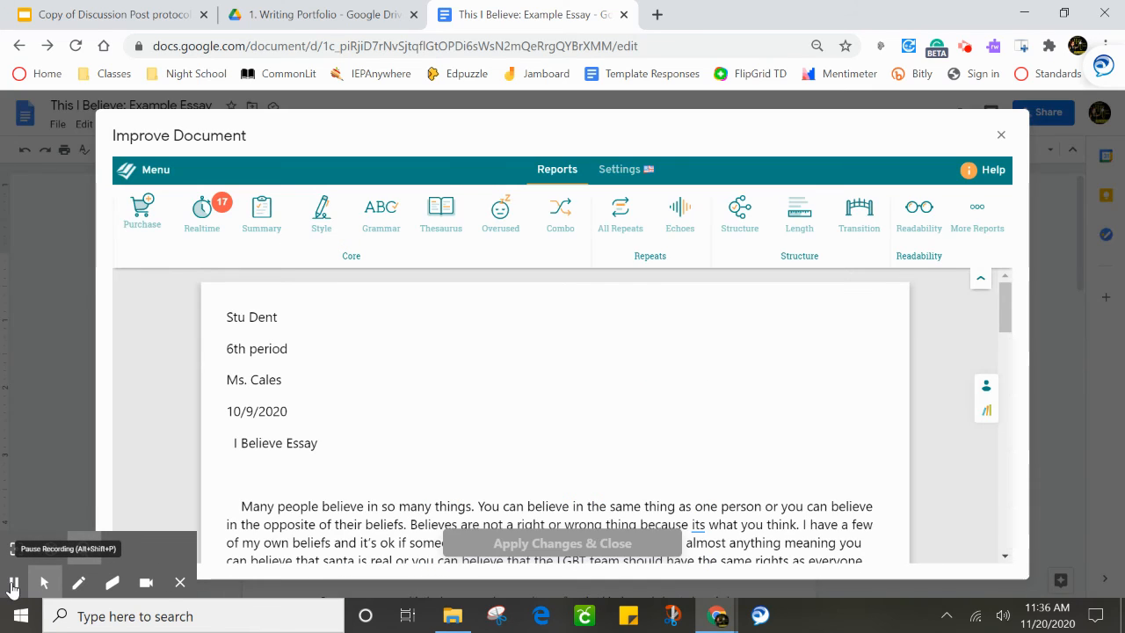
- Inspect the ProWritingAid suggestions for the flagged "its" and "belive" in the first paragraph
{"action": "left_click_drag", "start_coordinate": [1007, 313], "coordinate": [1008, 339]}
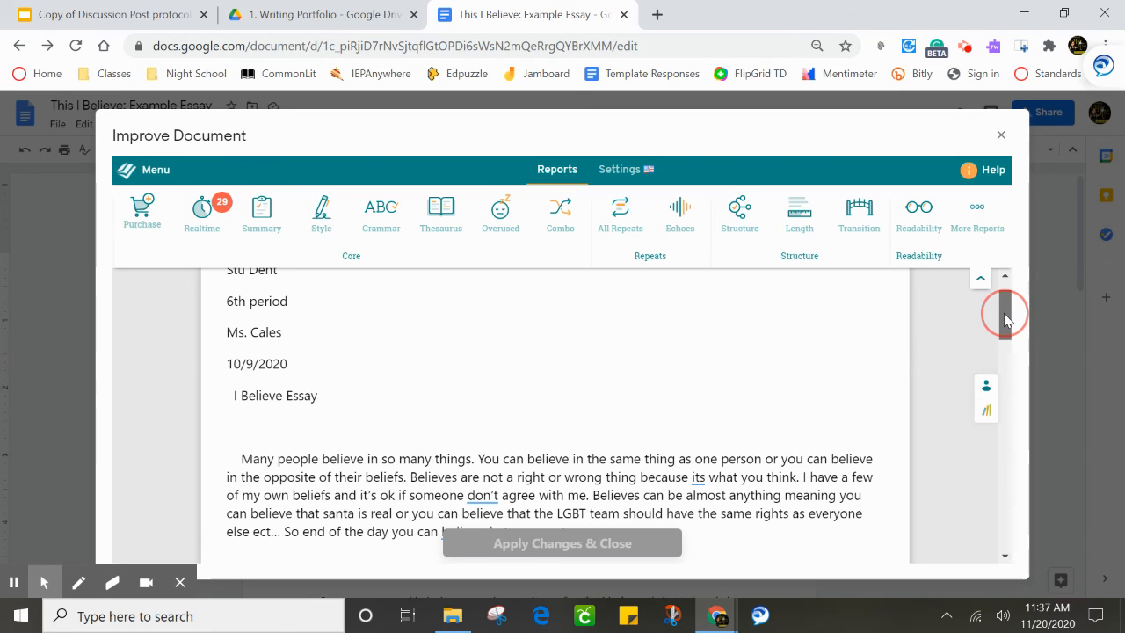
{"action": "left_click_drag", "start_coordinate": [1006, 316], "coordinate": [1005, 323]}
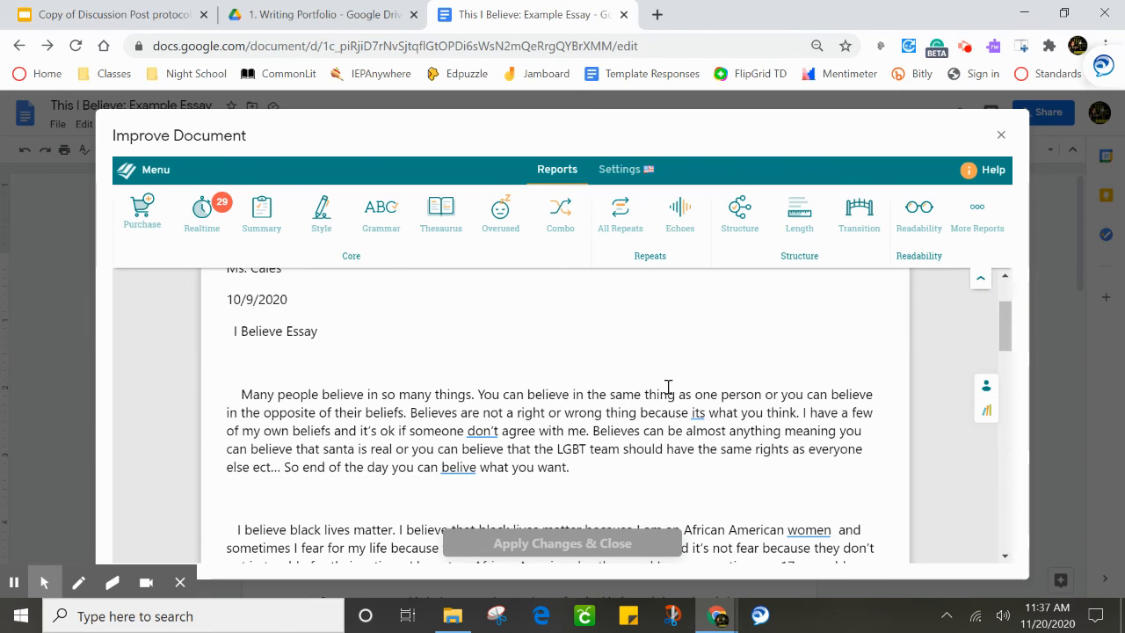
{"action": "left_click", "coordinate": [700, 411]}
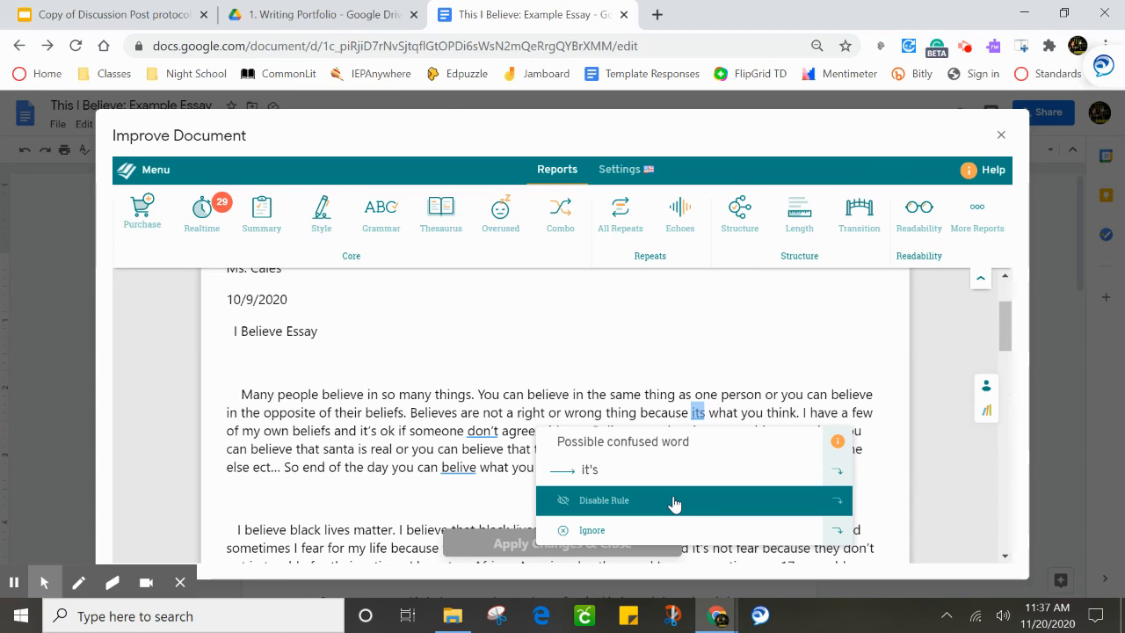
{"action": "left_click", "coordinate": [791, 395]}
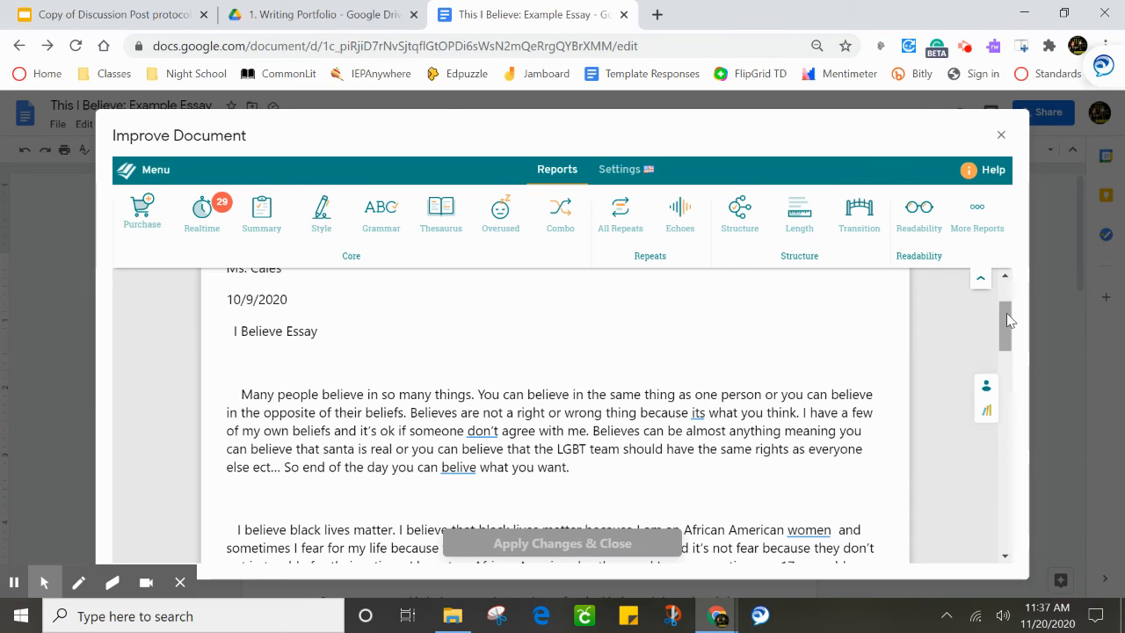
{"action": "left_click", "coordinate": [455, 466]}
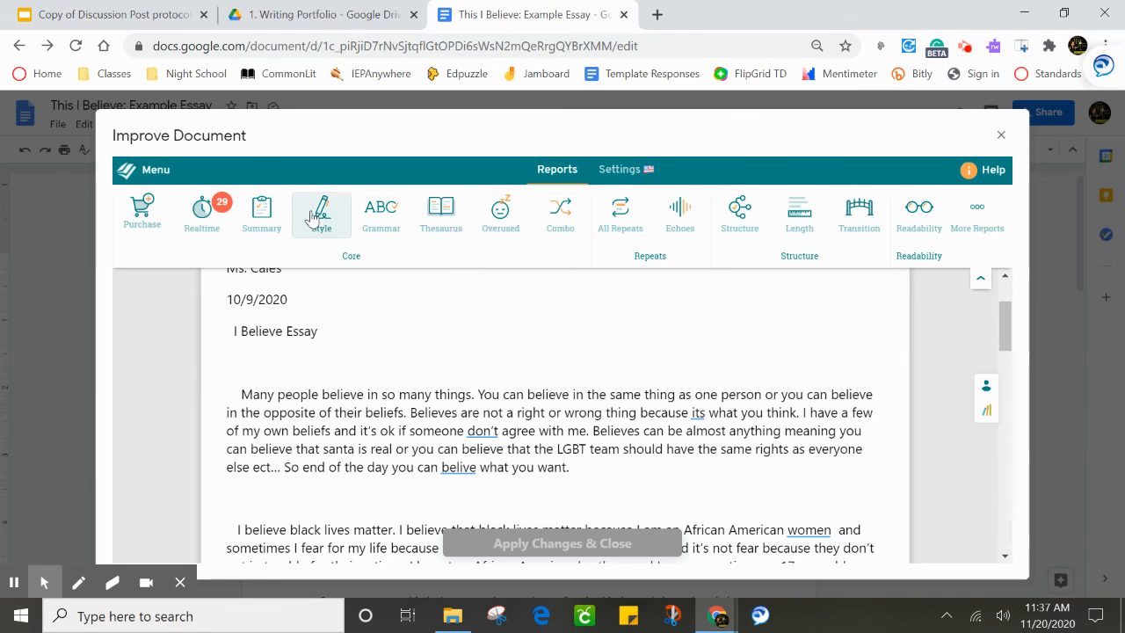
- Review the Echoes, Overused and Thesaurus reports for the essay, including the alternatives offered for "beliefs" in the first paragraph
{"action": "left_click", "coordinate": [674, 226]}
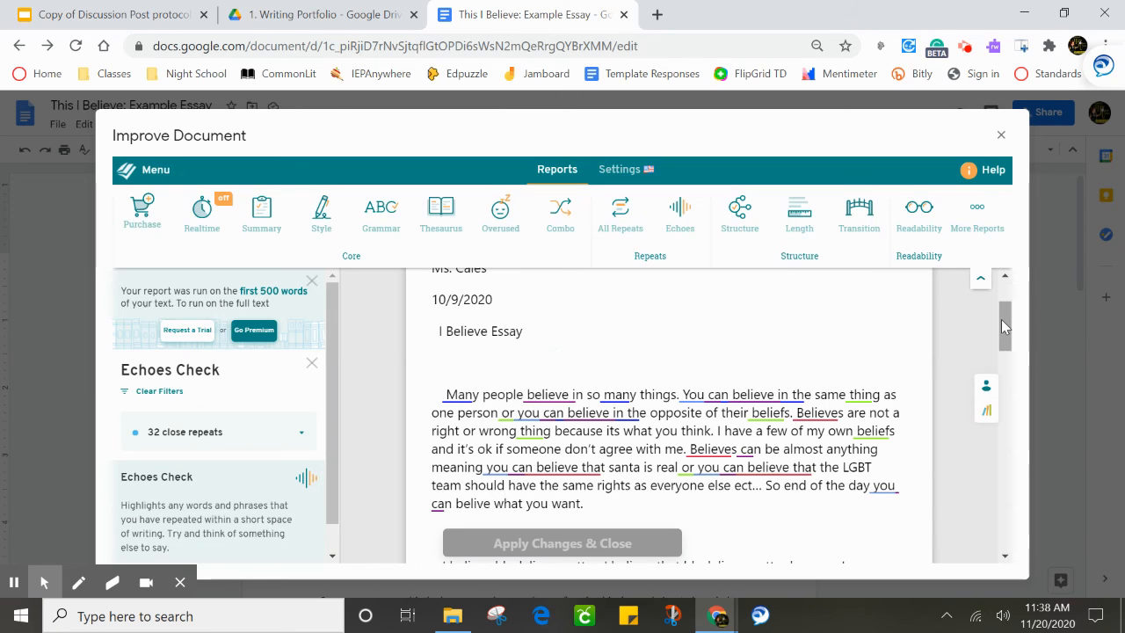
{"action": "left_click", "coordinate": [752, 418]}
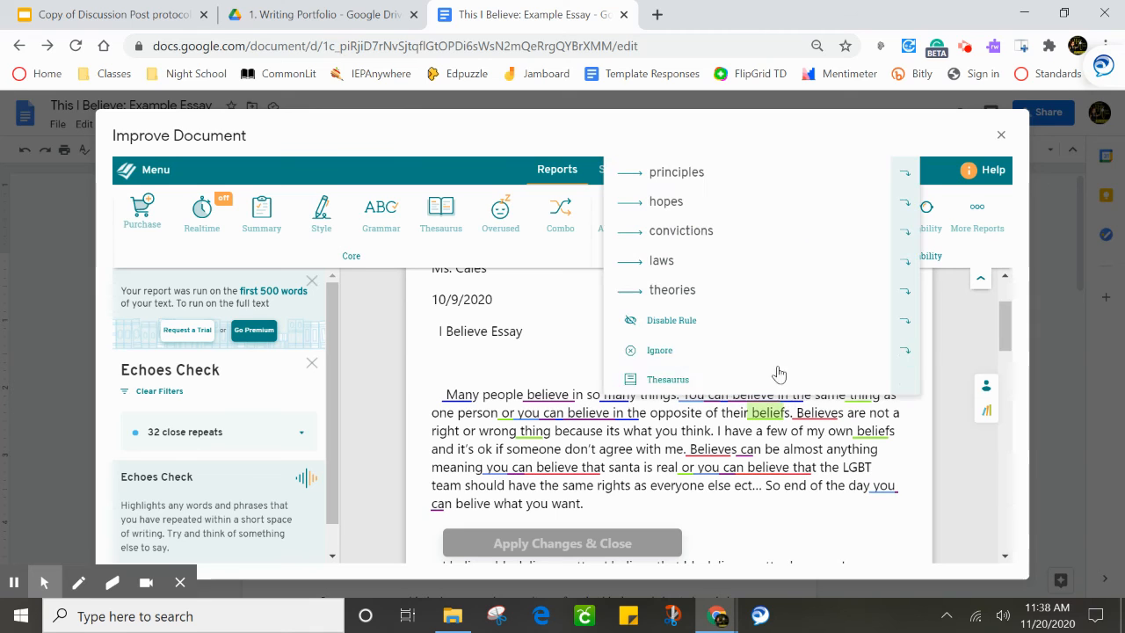
{"action": "left_click", "coordinate": [898, 540]}
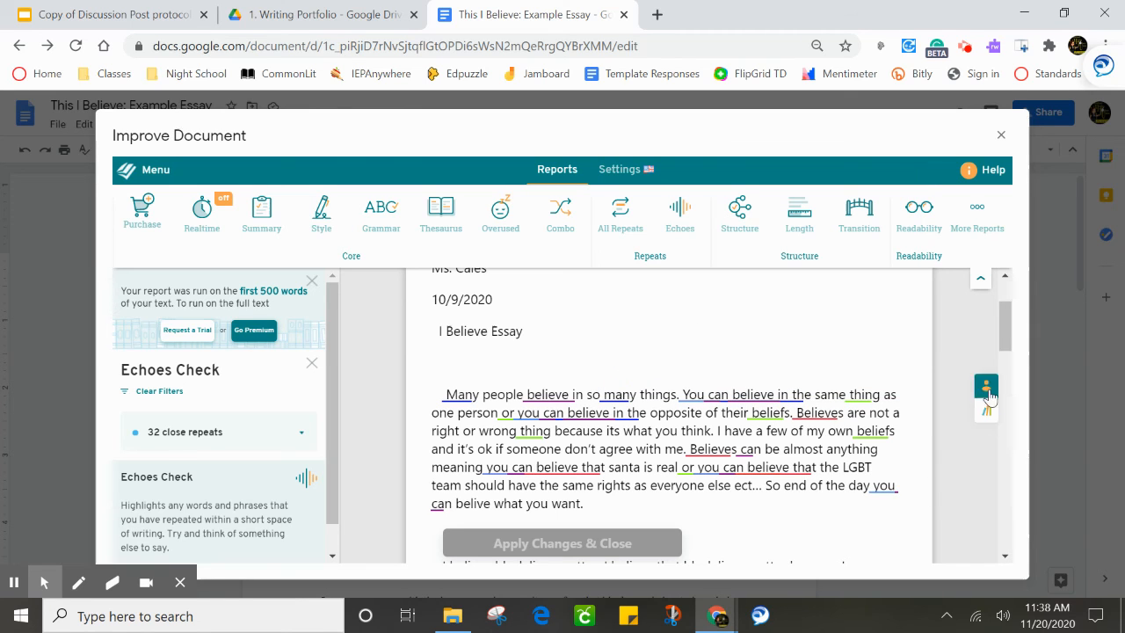
{"action": "left_click_drag", "start_coordinate": [1006, 326], "coordinate": [1007, 364]}
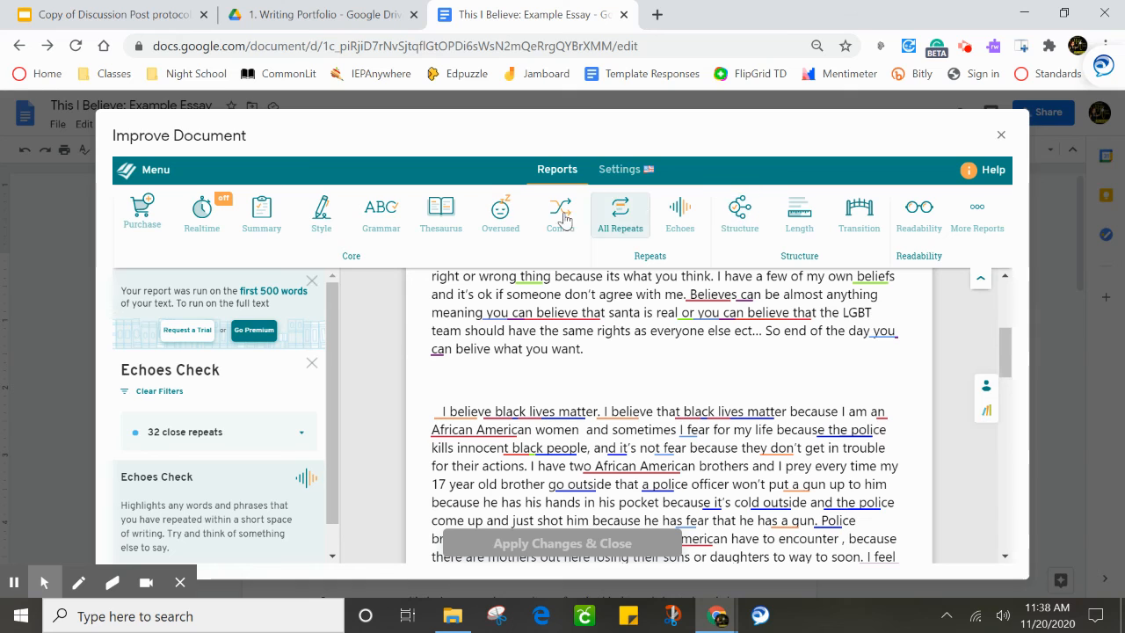
{"action": "left_click", "coordinate": [500, 213]}
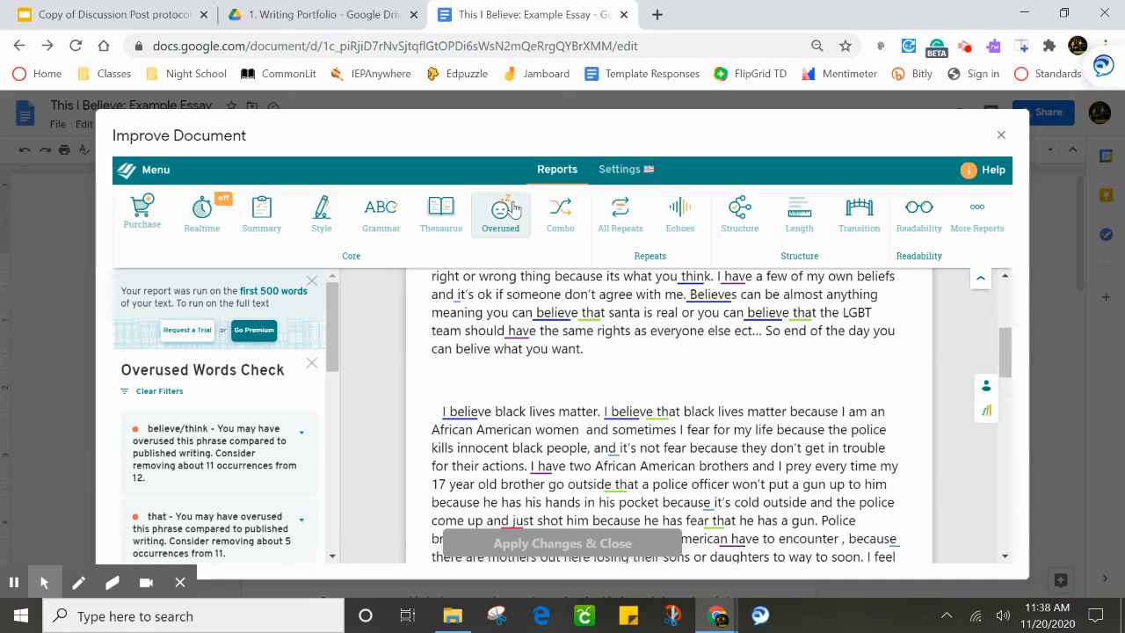
{"action": "left_click", "coordinate": [437, 225]}
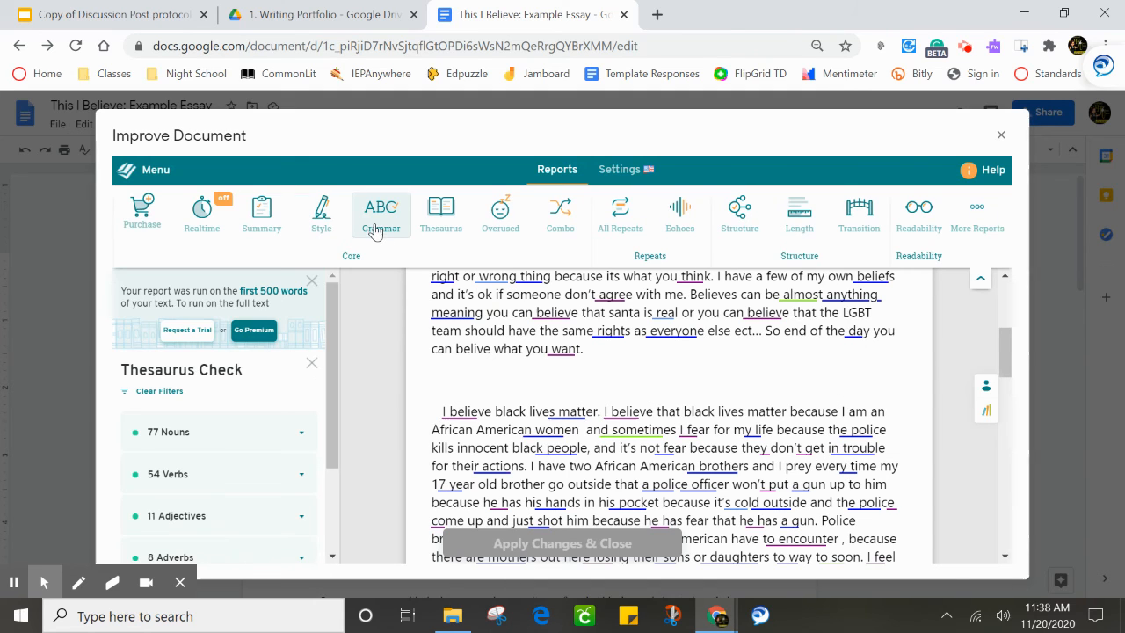
- Run the Style report and accept omitting the first flagged "that" after "believe" in each of the first two paragraphs
{"action": "left_click", "coordinate": [321, 214]}
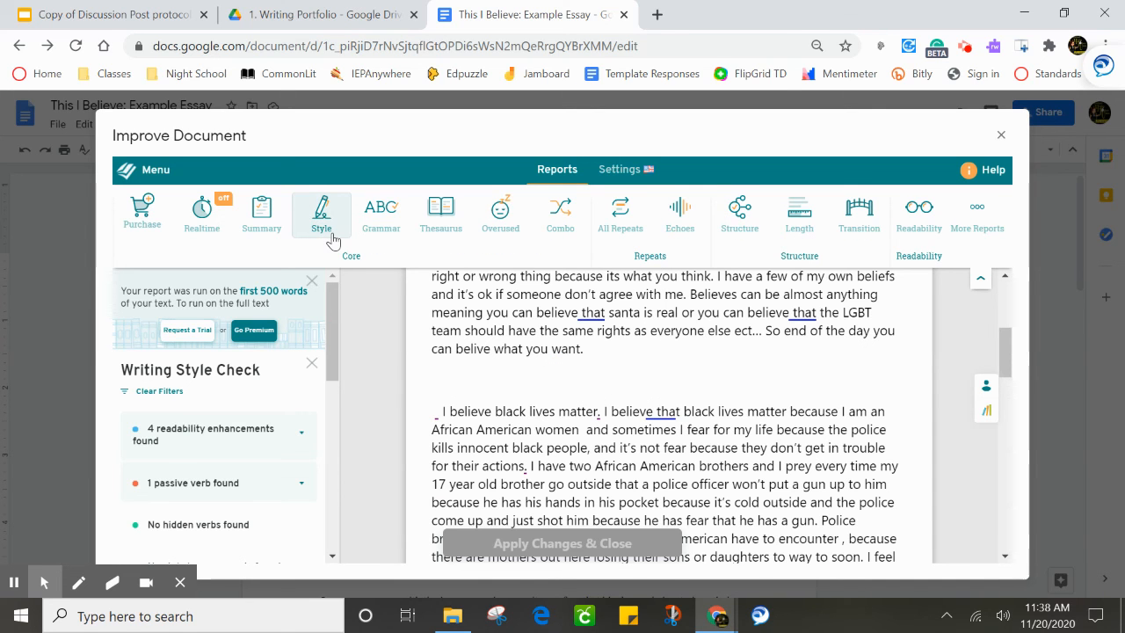
{"action": "left_click", "coordinate": [596, 313]}
{"action": "left_click", "coordinate": [595, 370]}
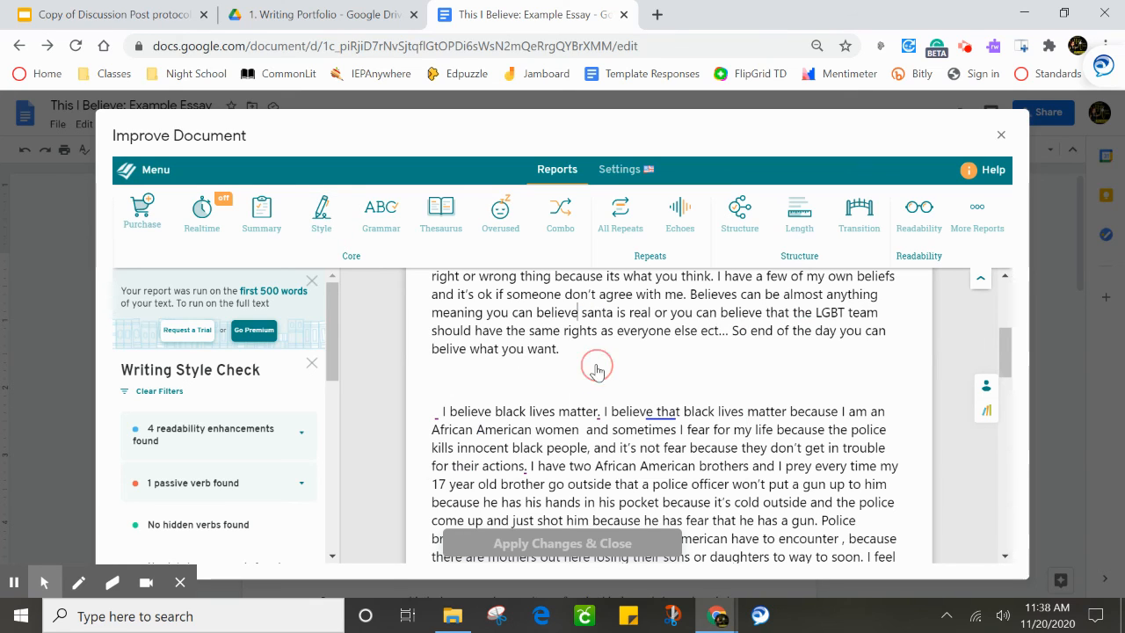
{"action": "left_click", "coordinate": [664, 415]}
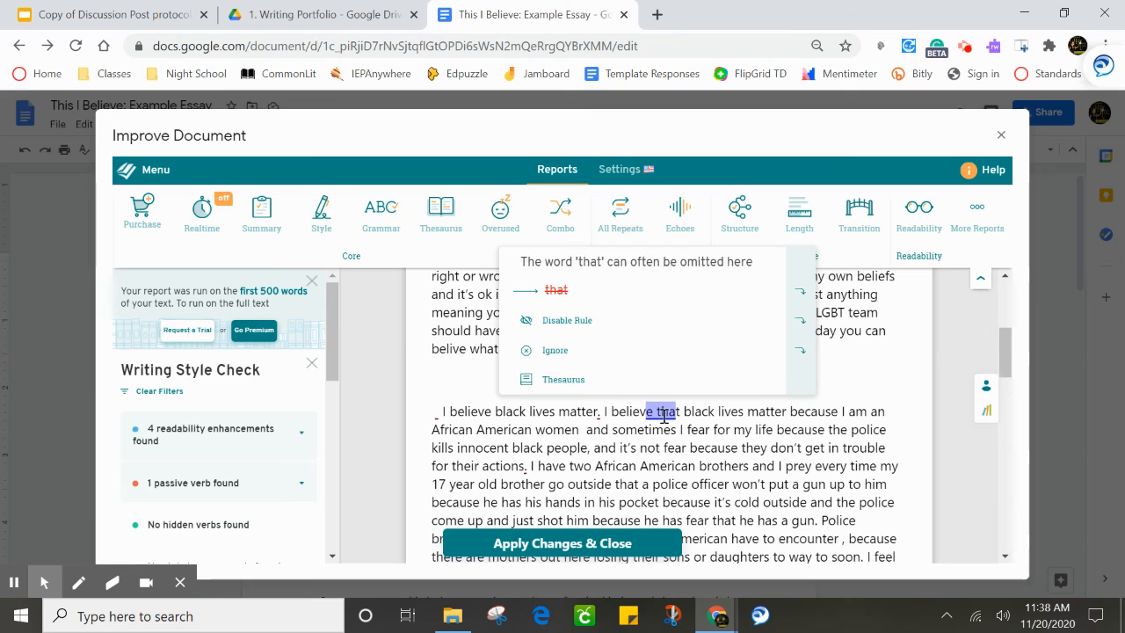
{"action": "left_click", "coordinate": [631, 295]}
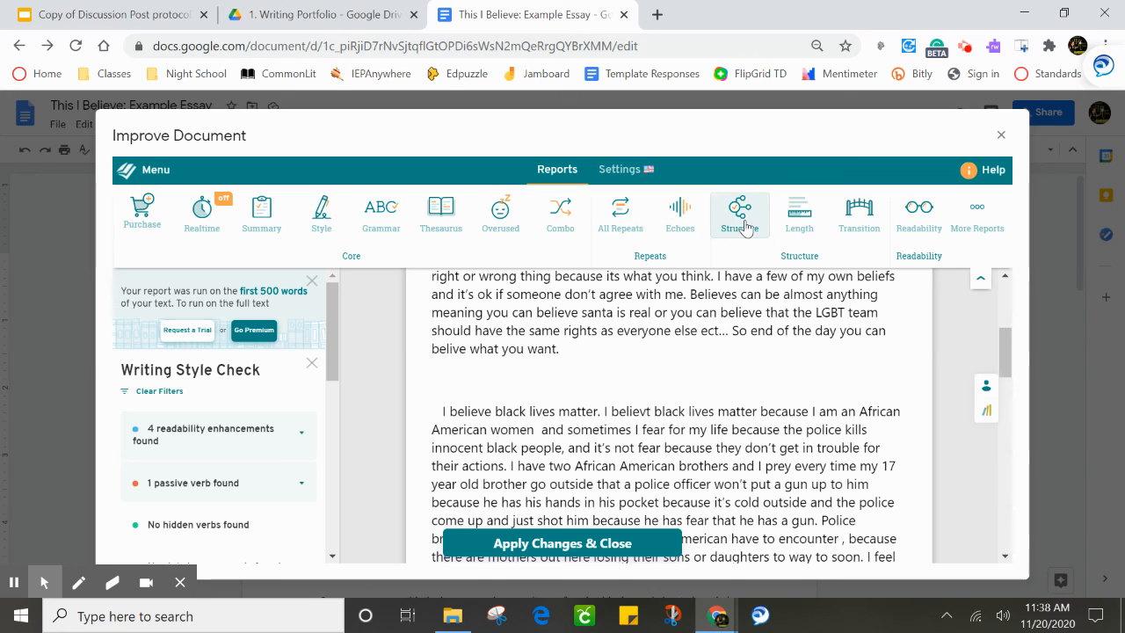
- Run the Transition report, review the marked transitions in the second paragraph, and apply the changes to the document
{"action": "left_click", "coordinate": [978, 218]}
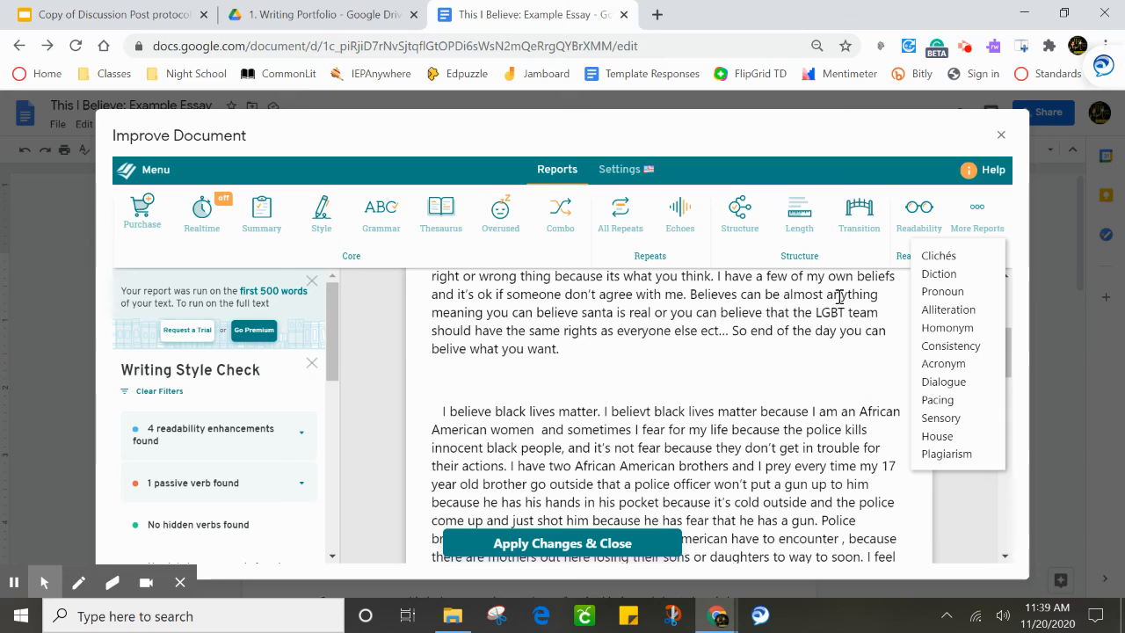
{"action": "left_click", "coordinate": [853, 218]}
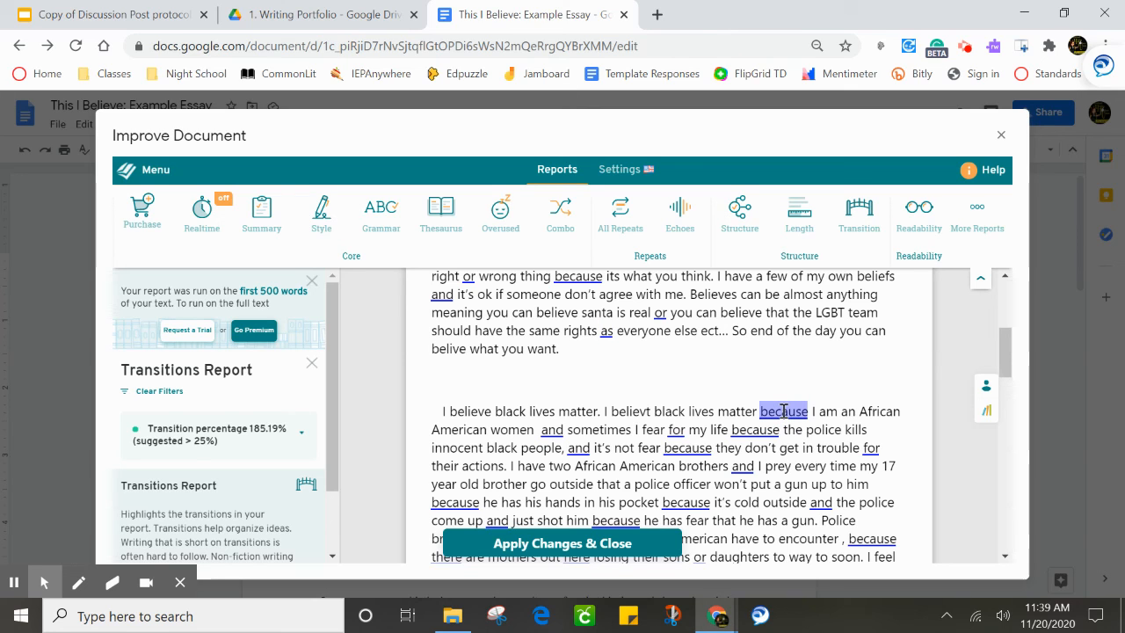
{"action": "left_click_drag", "start_coordinate": [1005, 351], "coordinate": [1005, 371]}
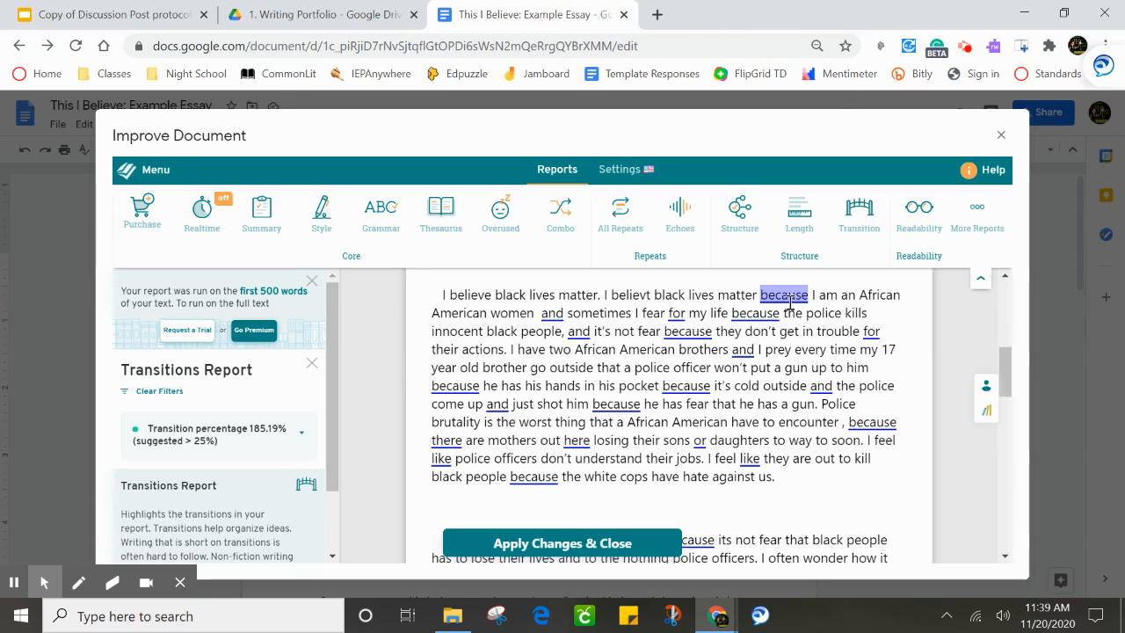
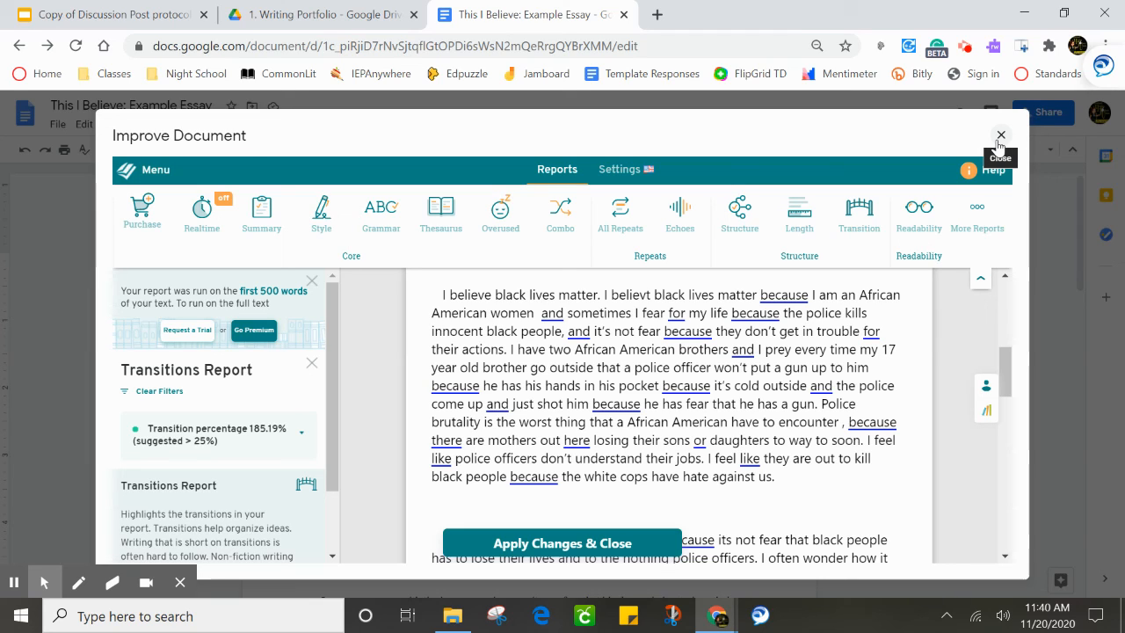
{"action": "left_click", "coordinate": [518, 545]}
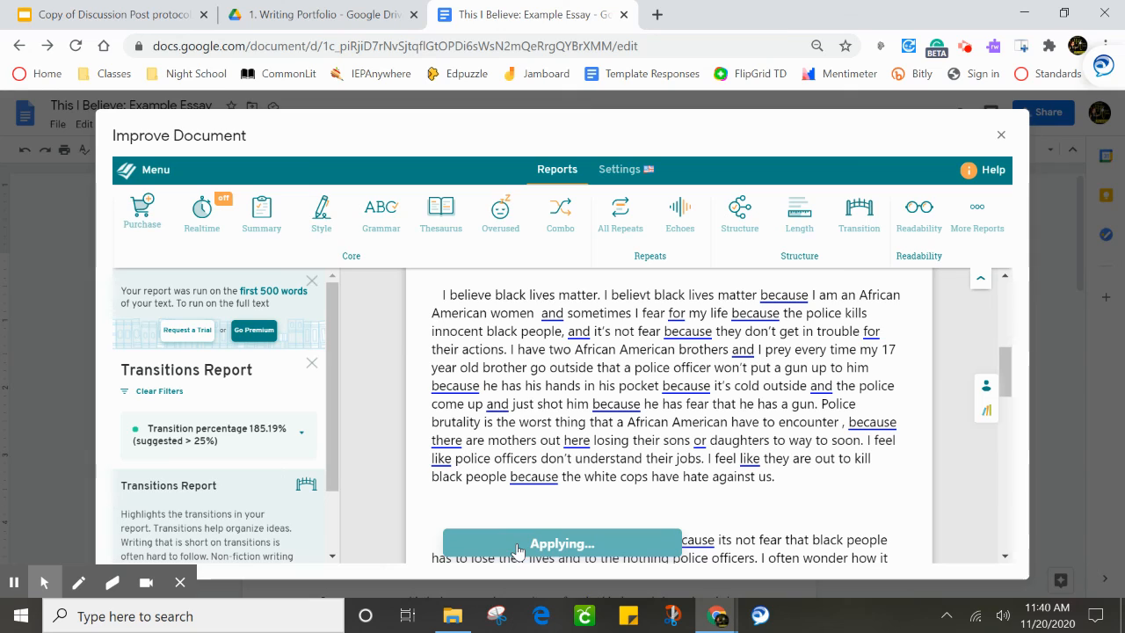